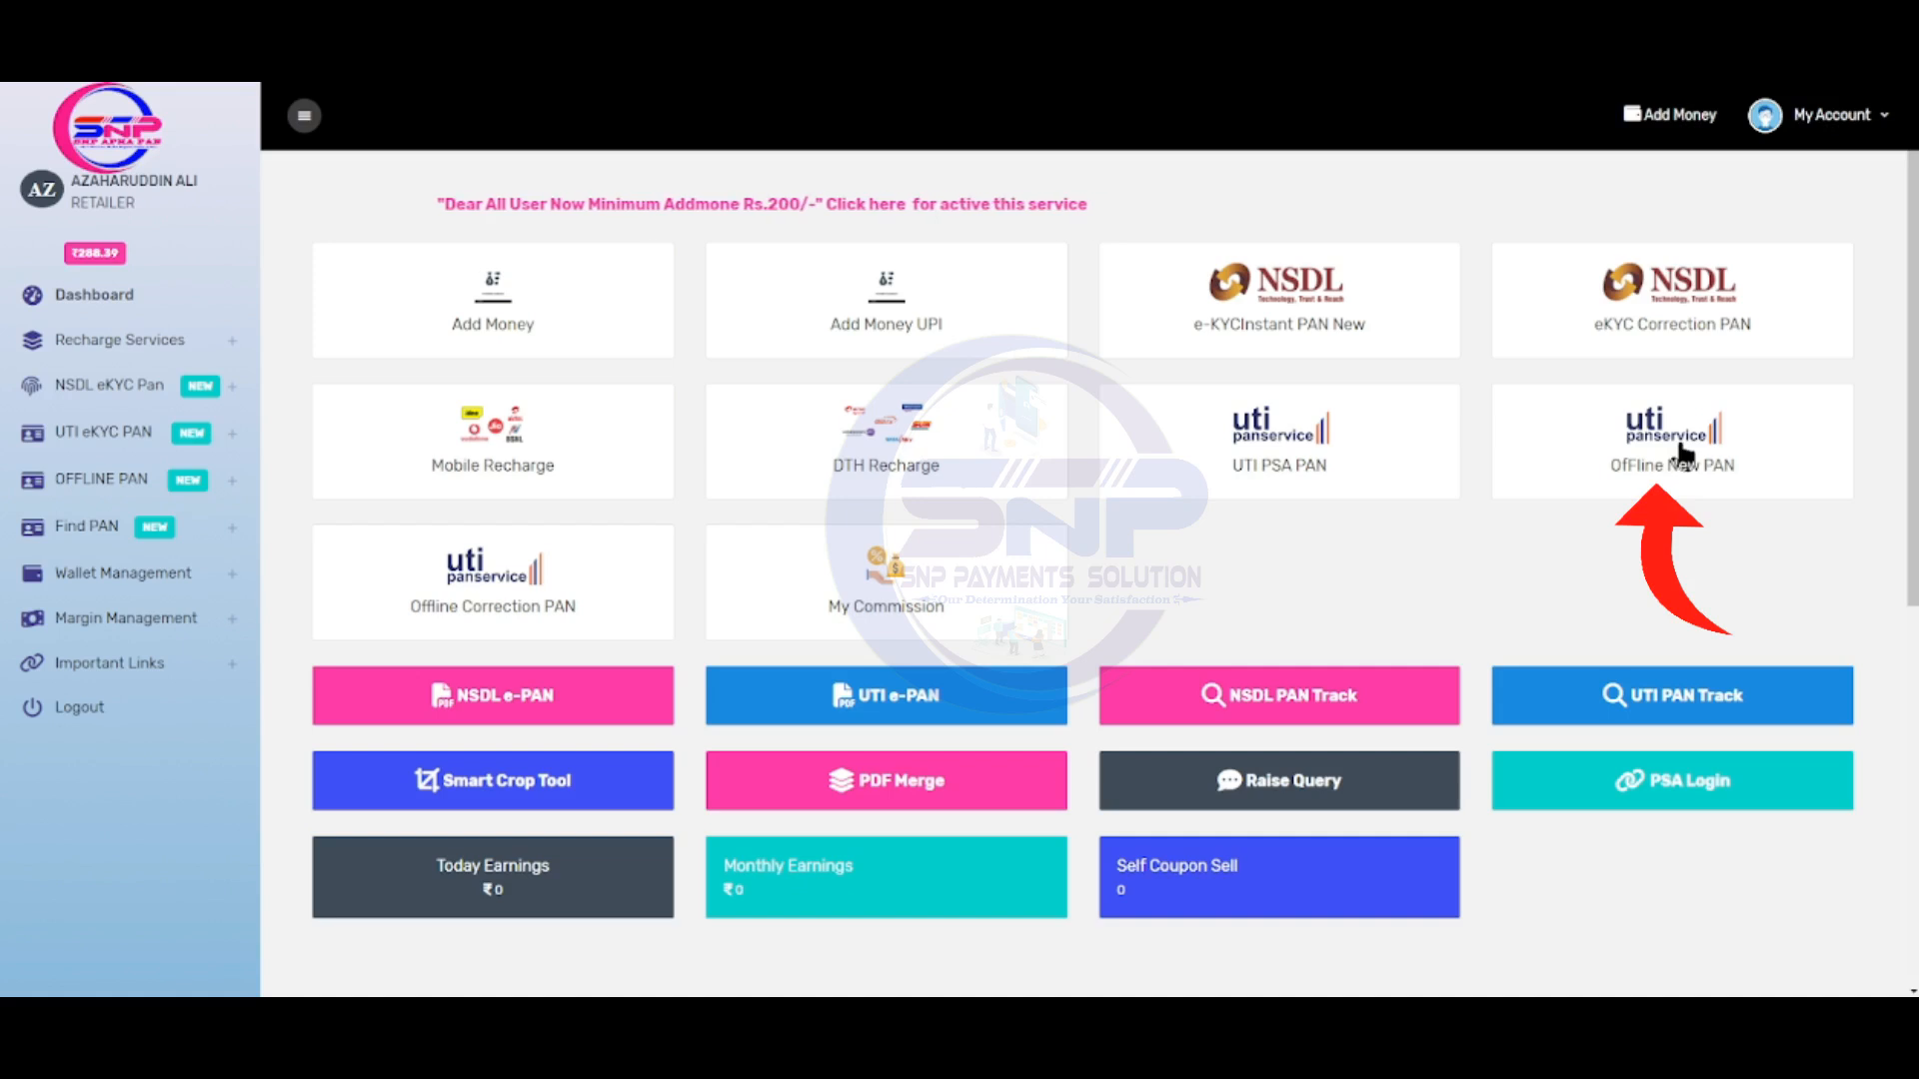
- Open a new offline PAN application, set the applicant category to Individual, and fill in the applicant's last and first names
click(1686, 476)
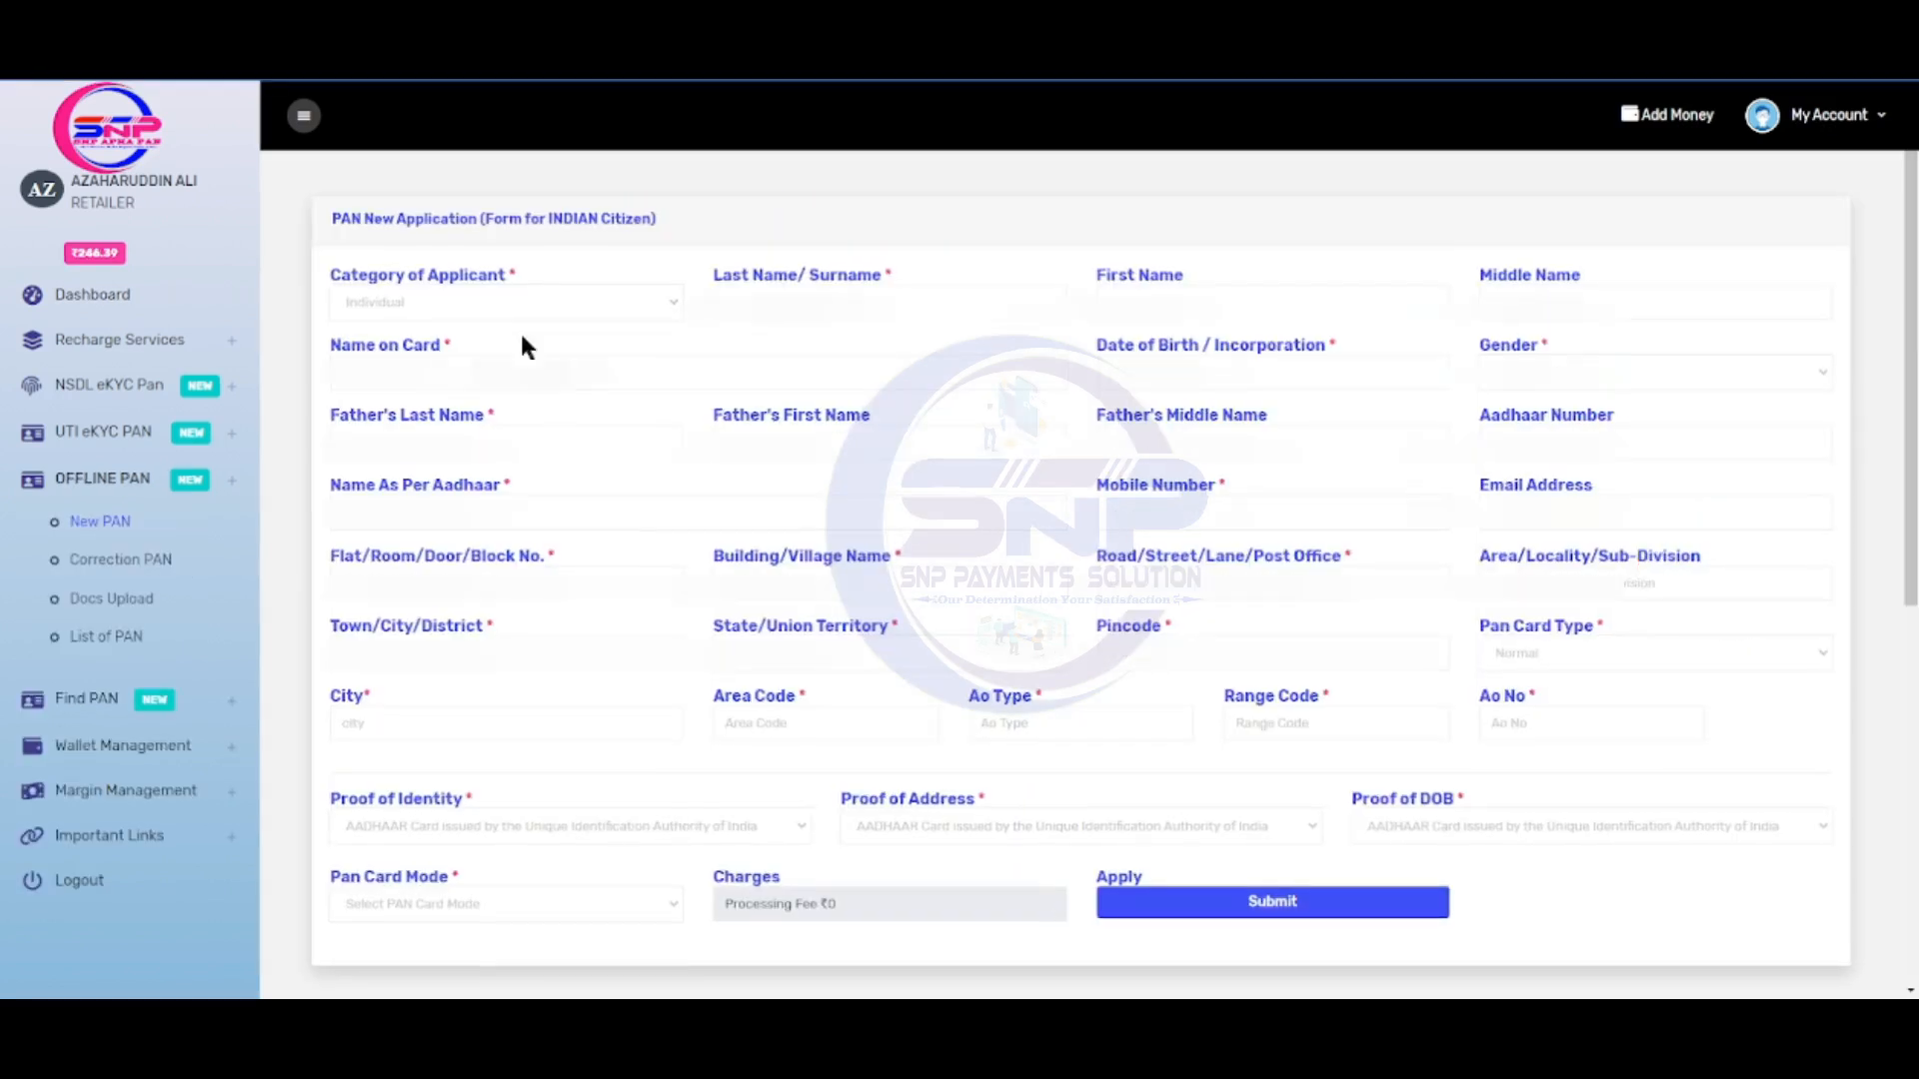
click(392, 300)
click(395, 310)
click(879, 302)
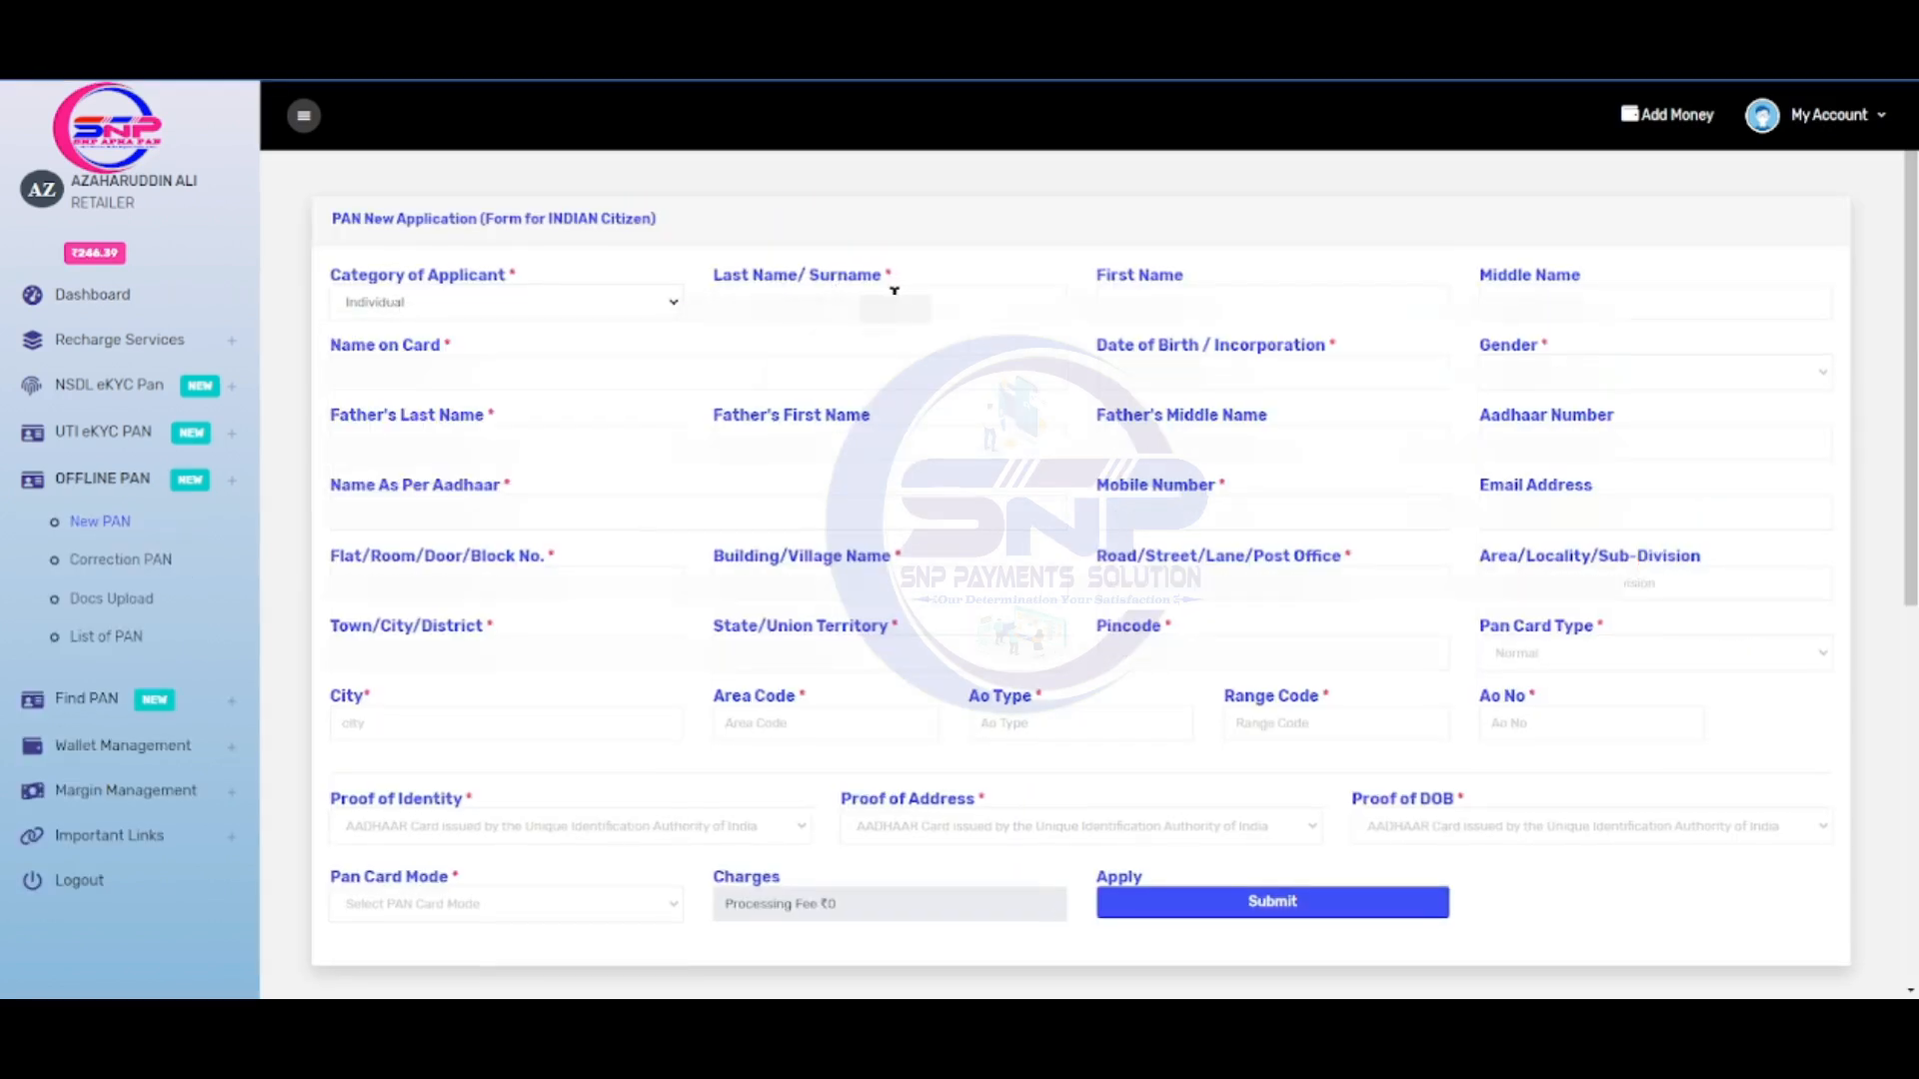
click(1204, 302)
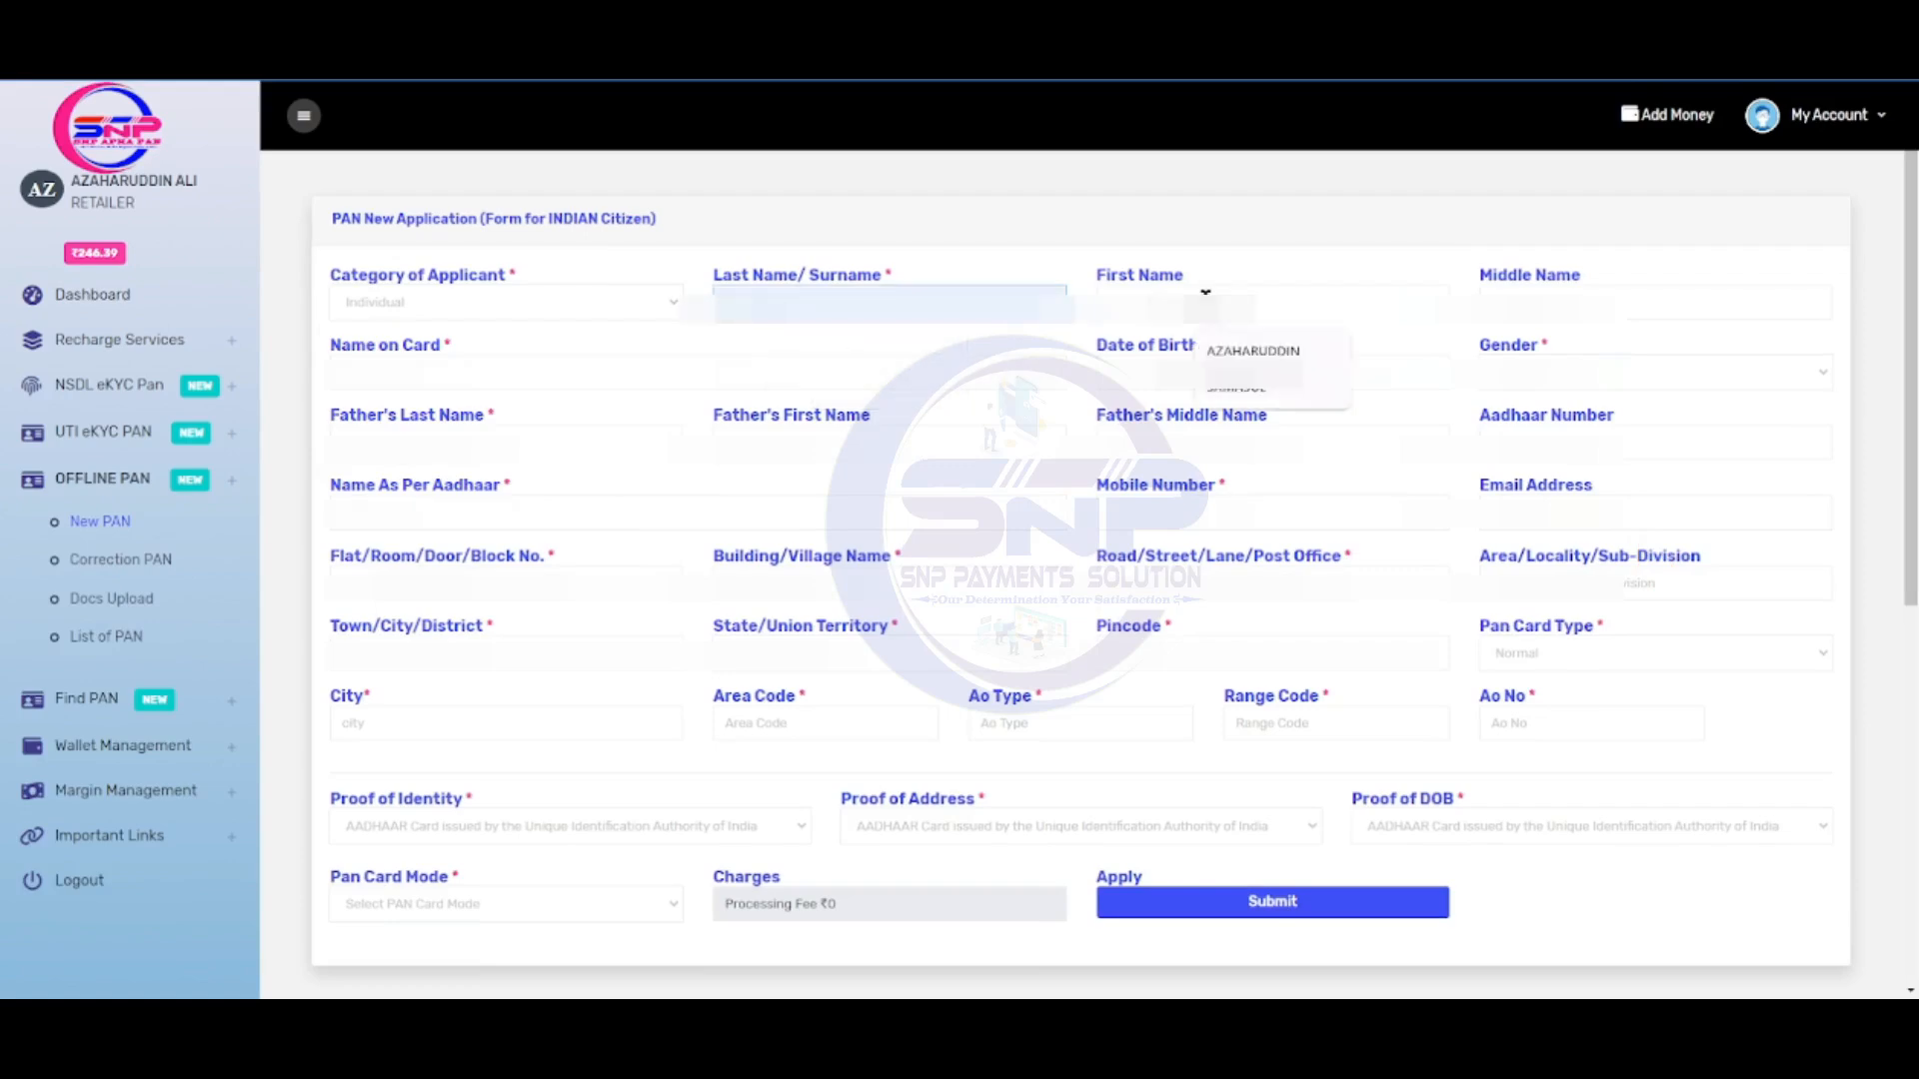
click(1233, 347)
click(1538, 300)
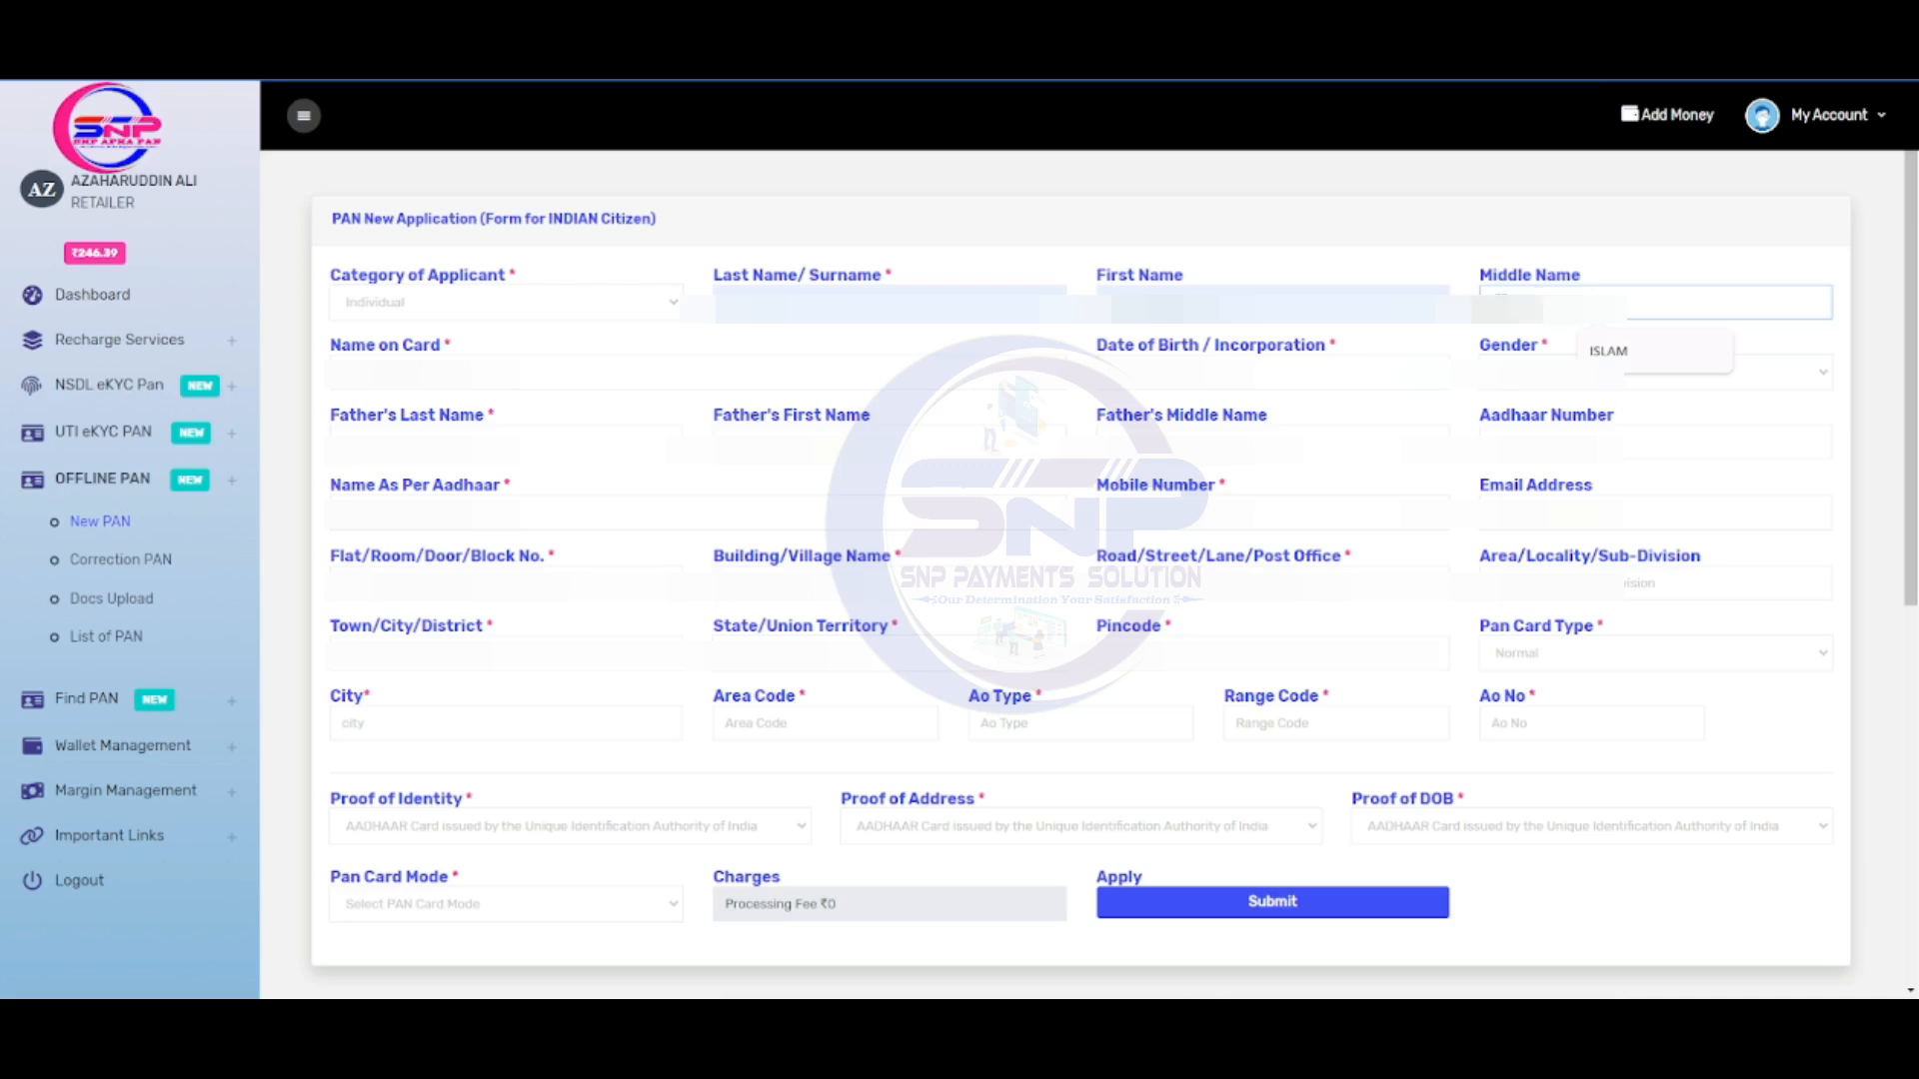
- Fill in the applicant's date of birth and select the applicant's gender
click(1231, 372)
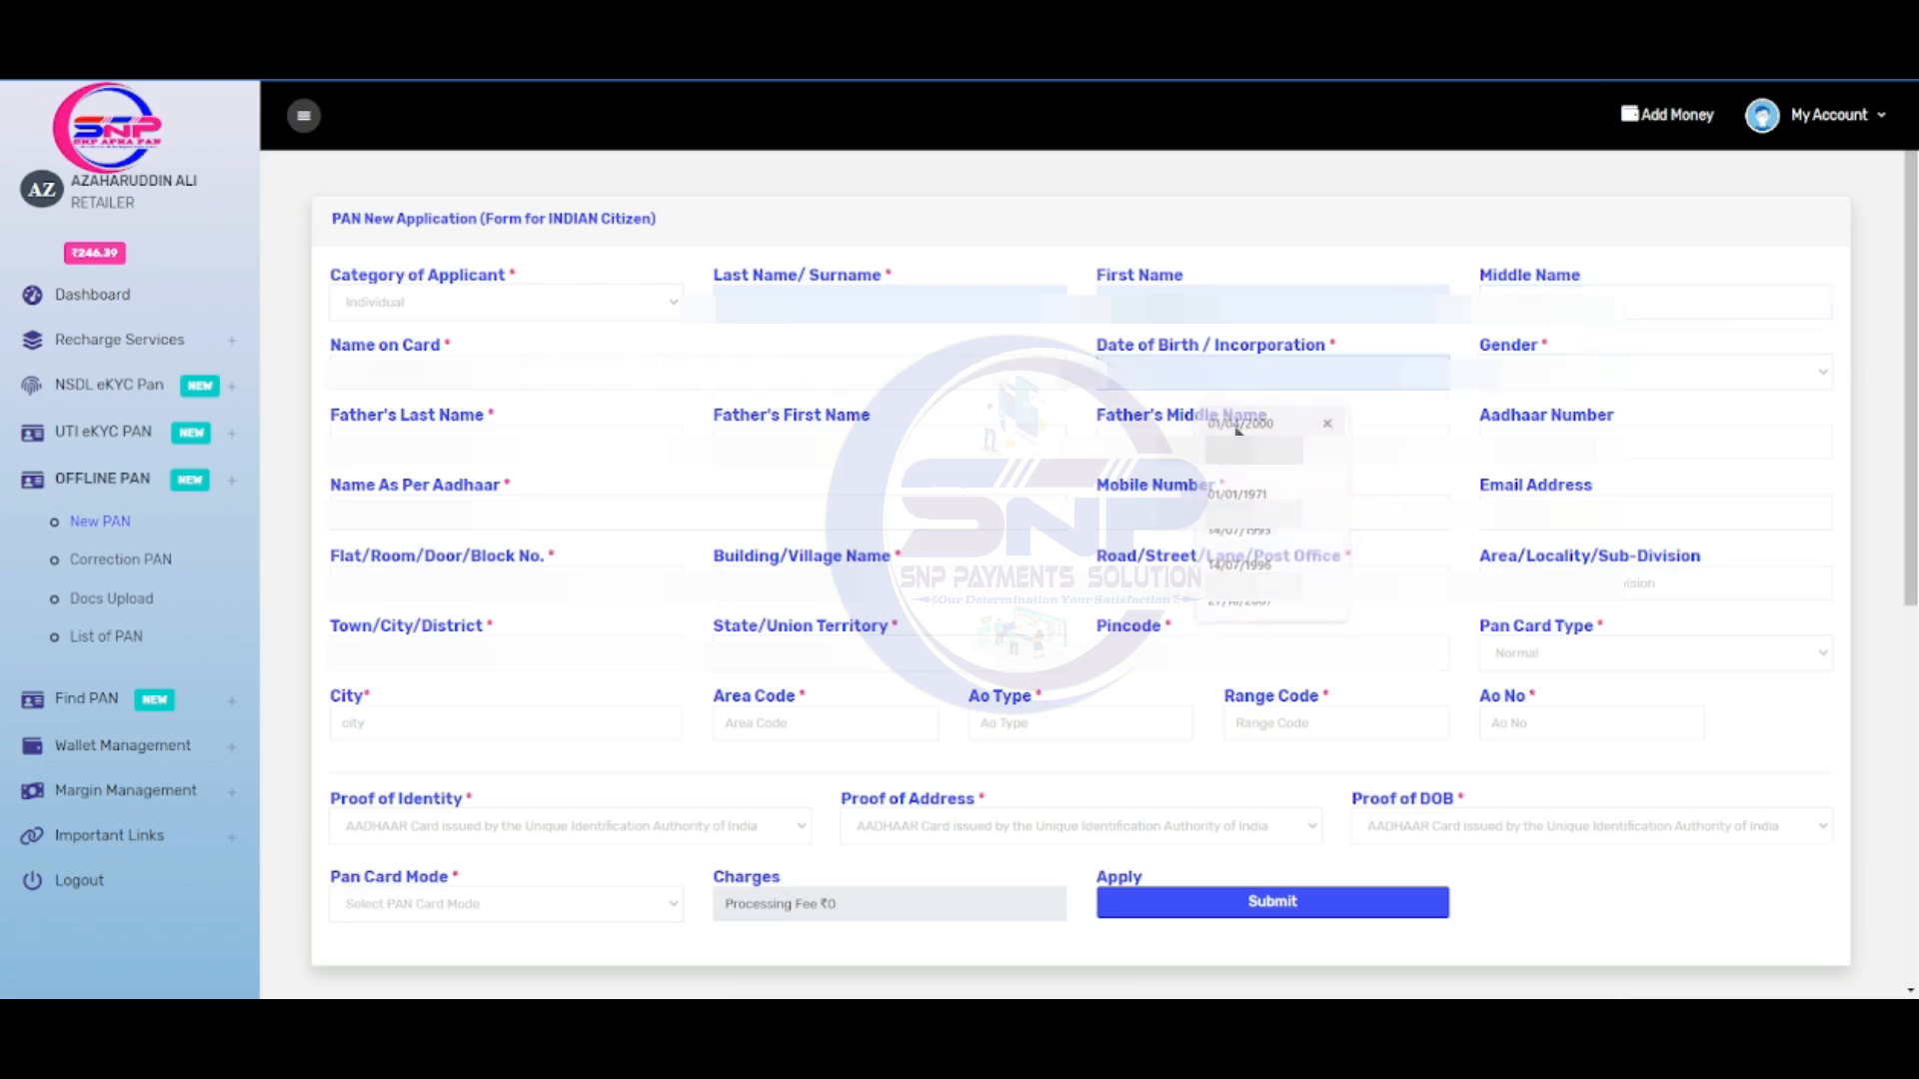
click(1231, 423)
click(1544, 372)
click(1544, 420)
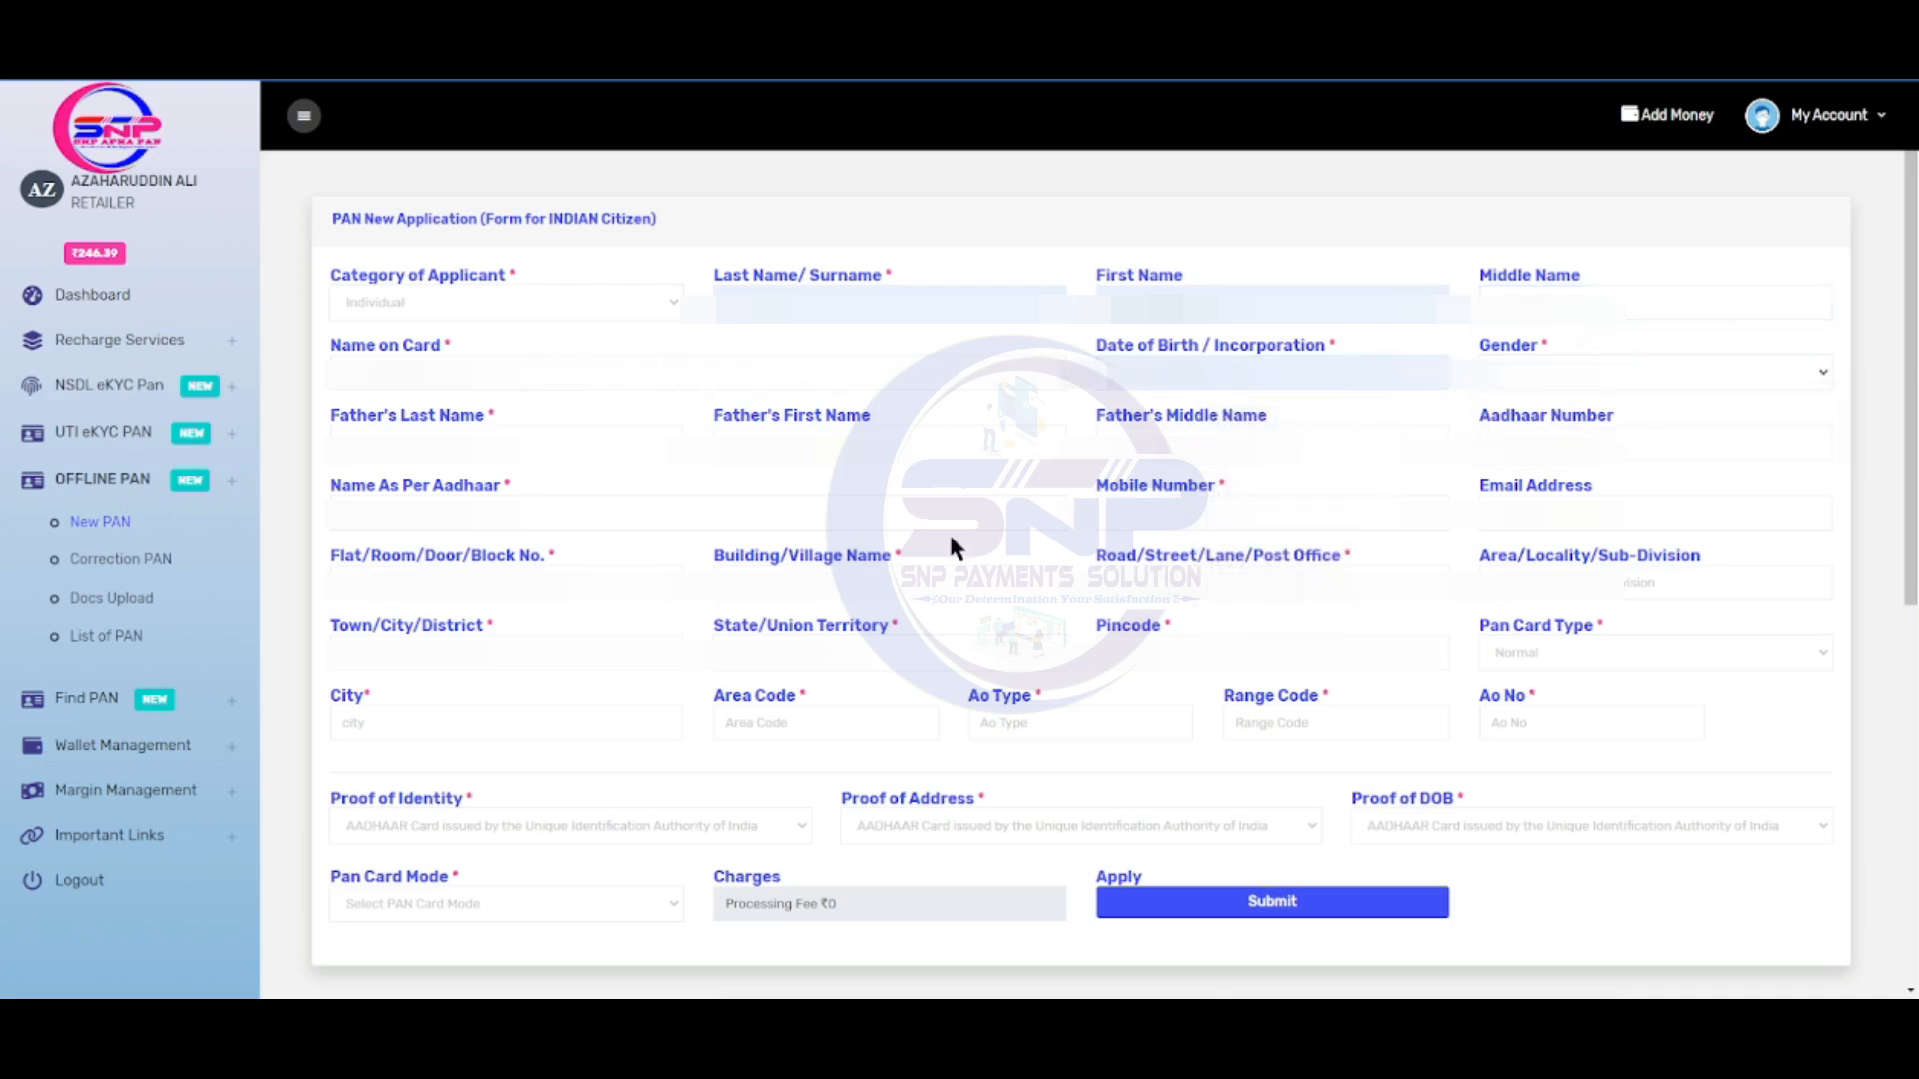
- Fill in the father's last and first names, leaving his middle name blank
click(479, 443)
click(482, 494)
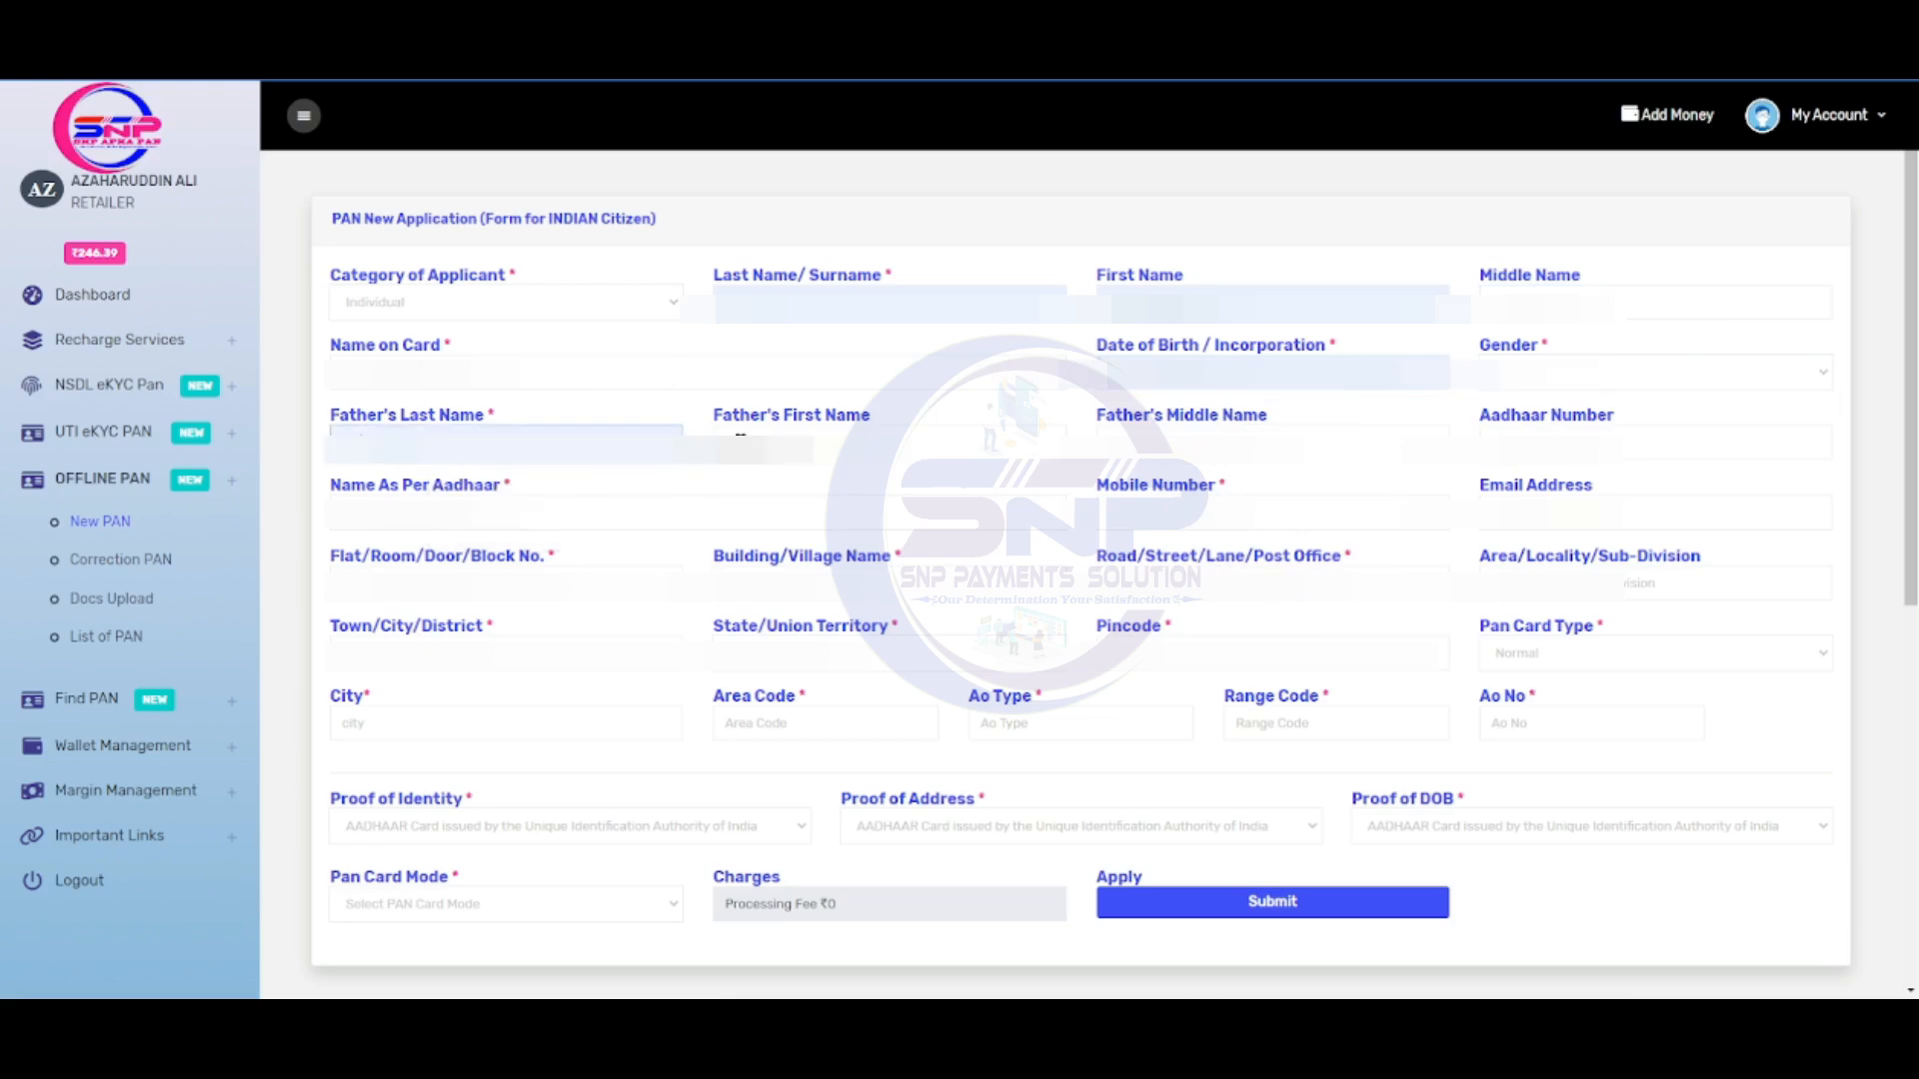
click(753, 443)
click(854, 492)
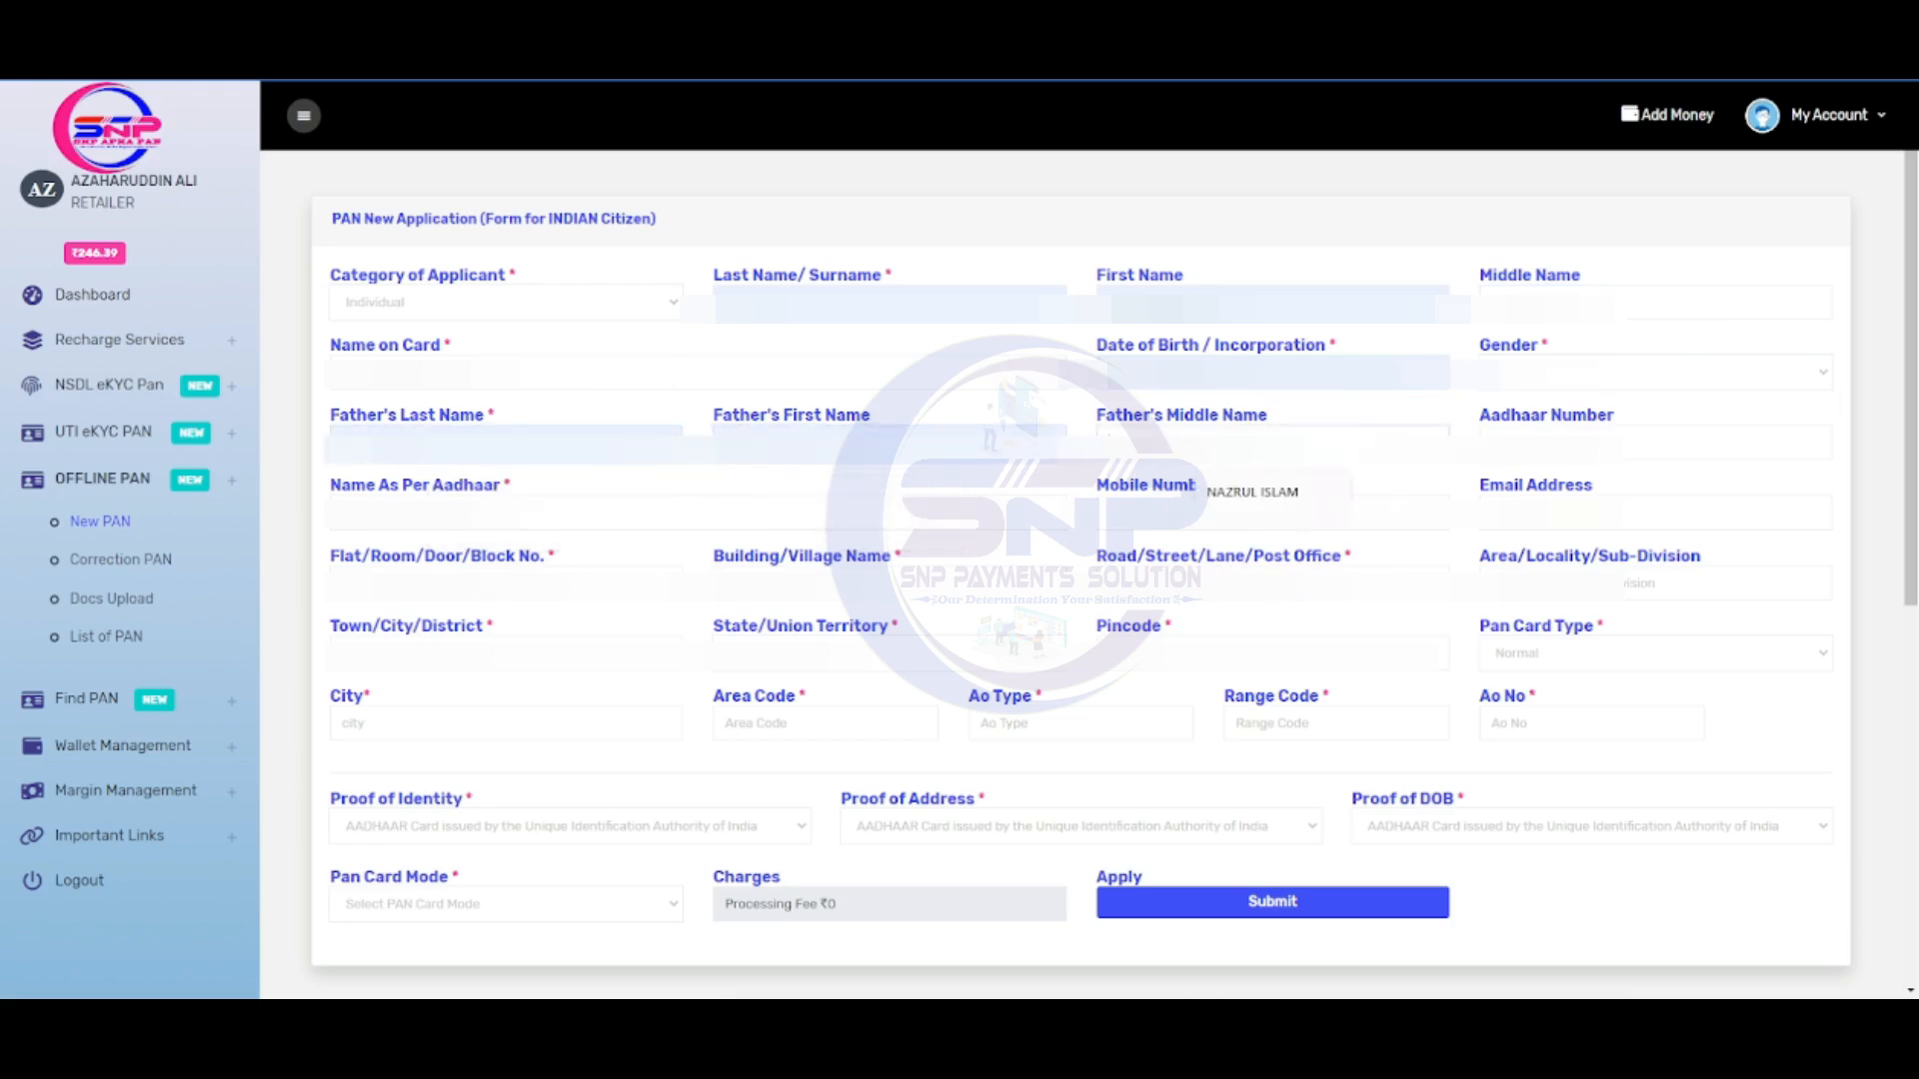
click(1210, 445)
click(1267, 428)
- Fill in the applicant's Aadhaar number, mobile number and email address
click(1619, 446)
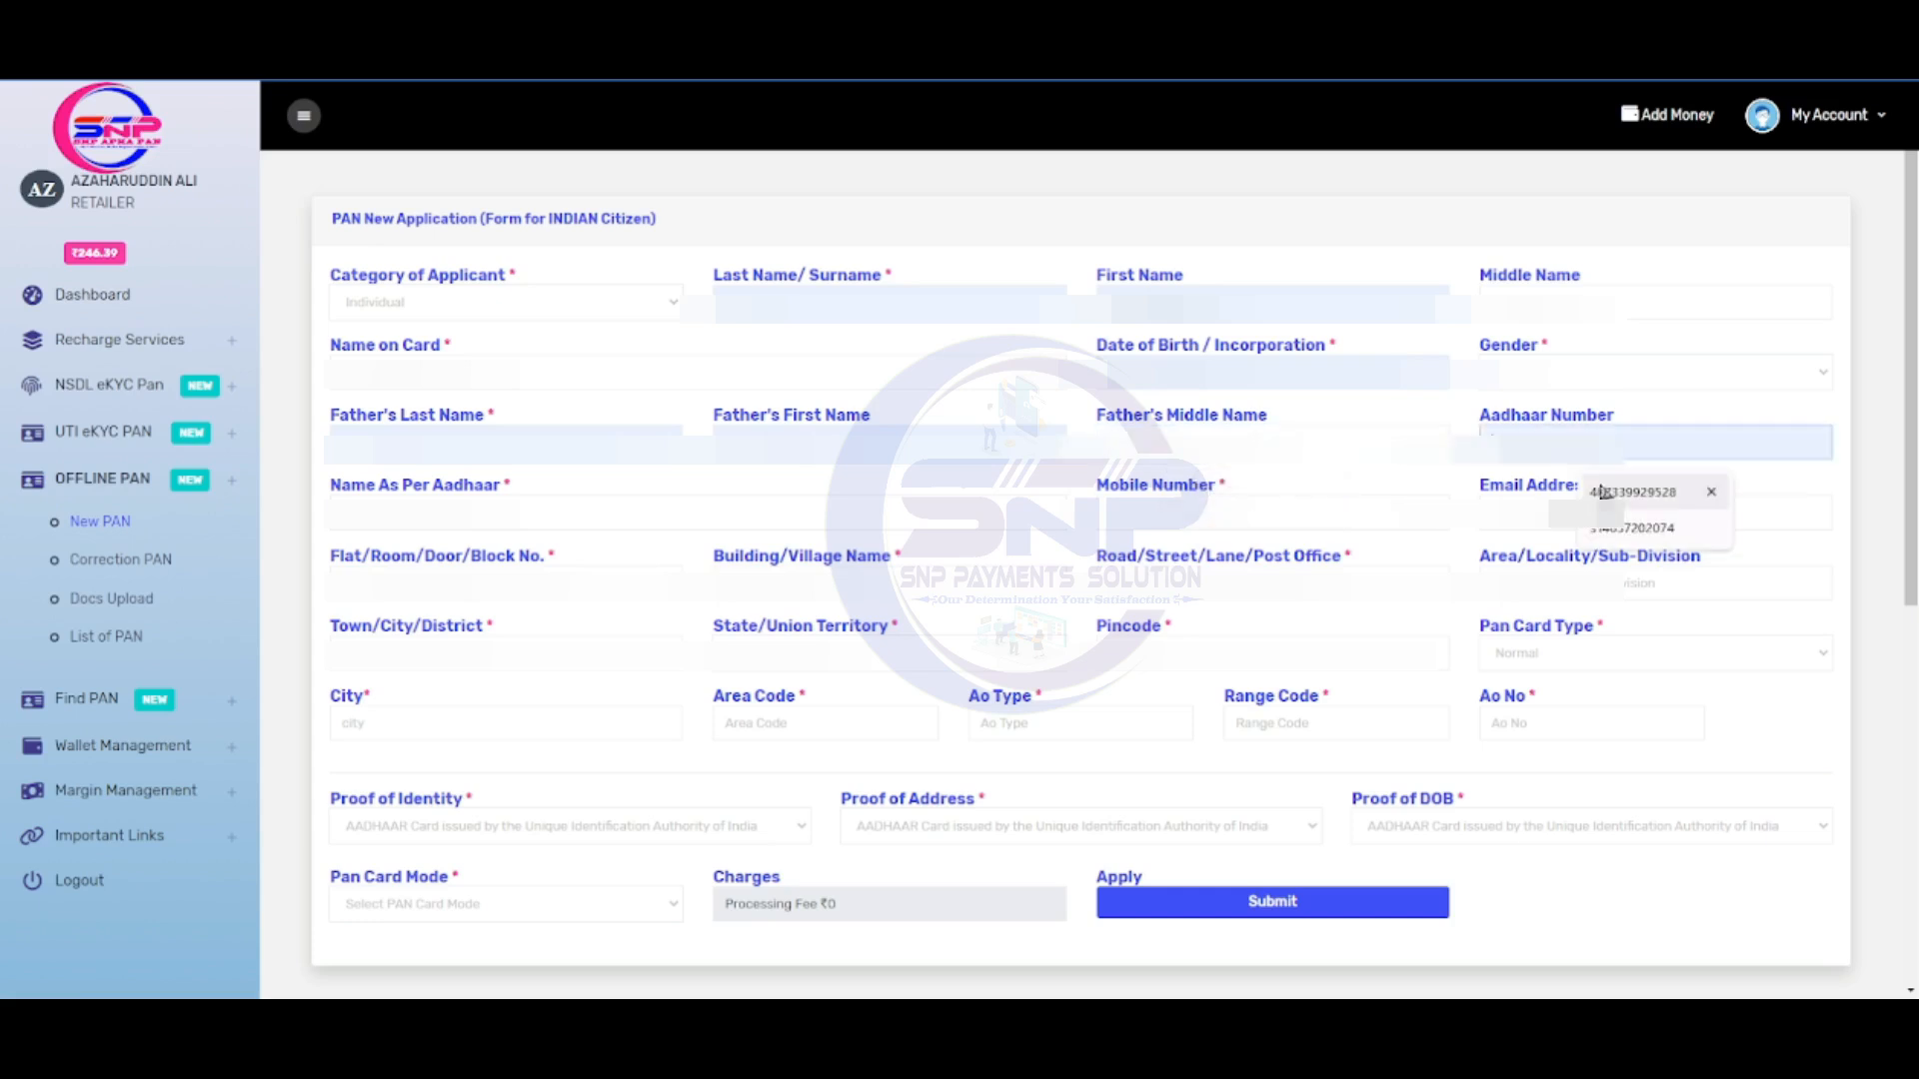
click(1621, 493)
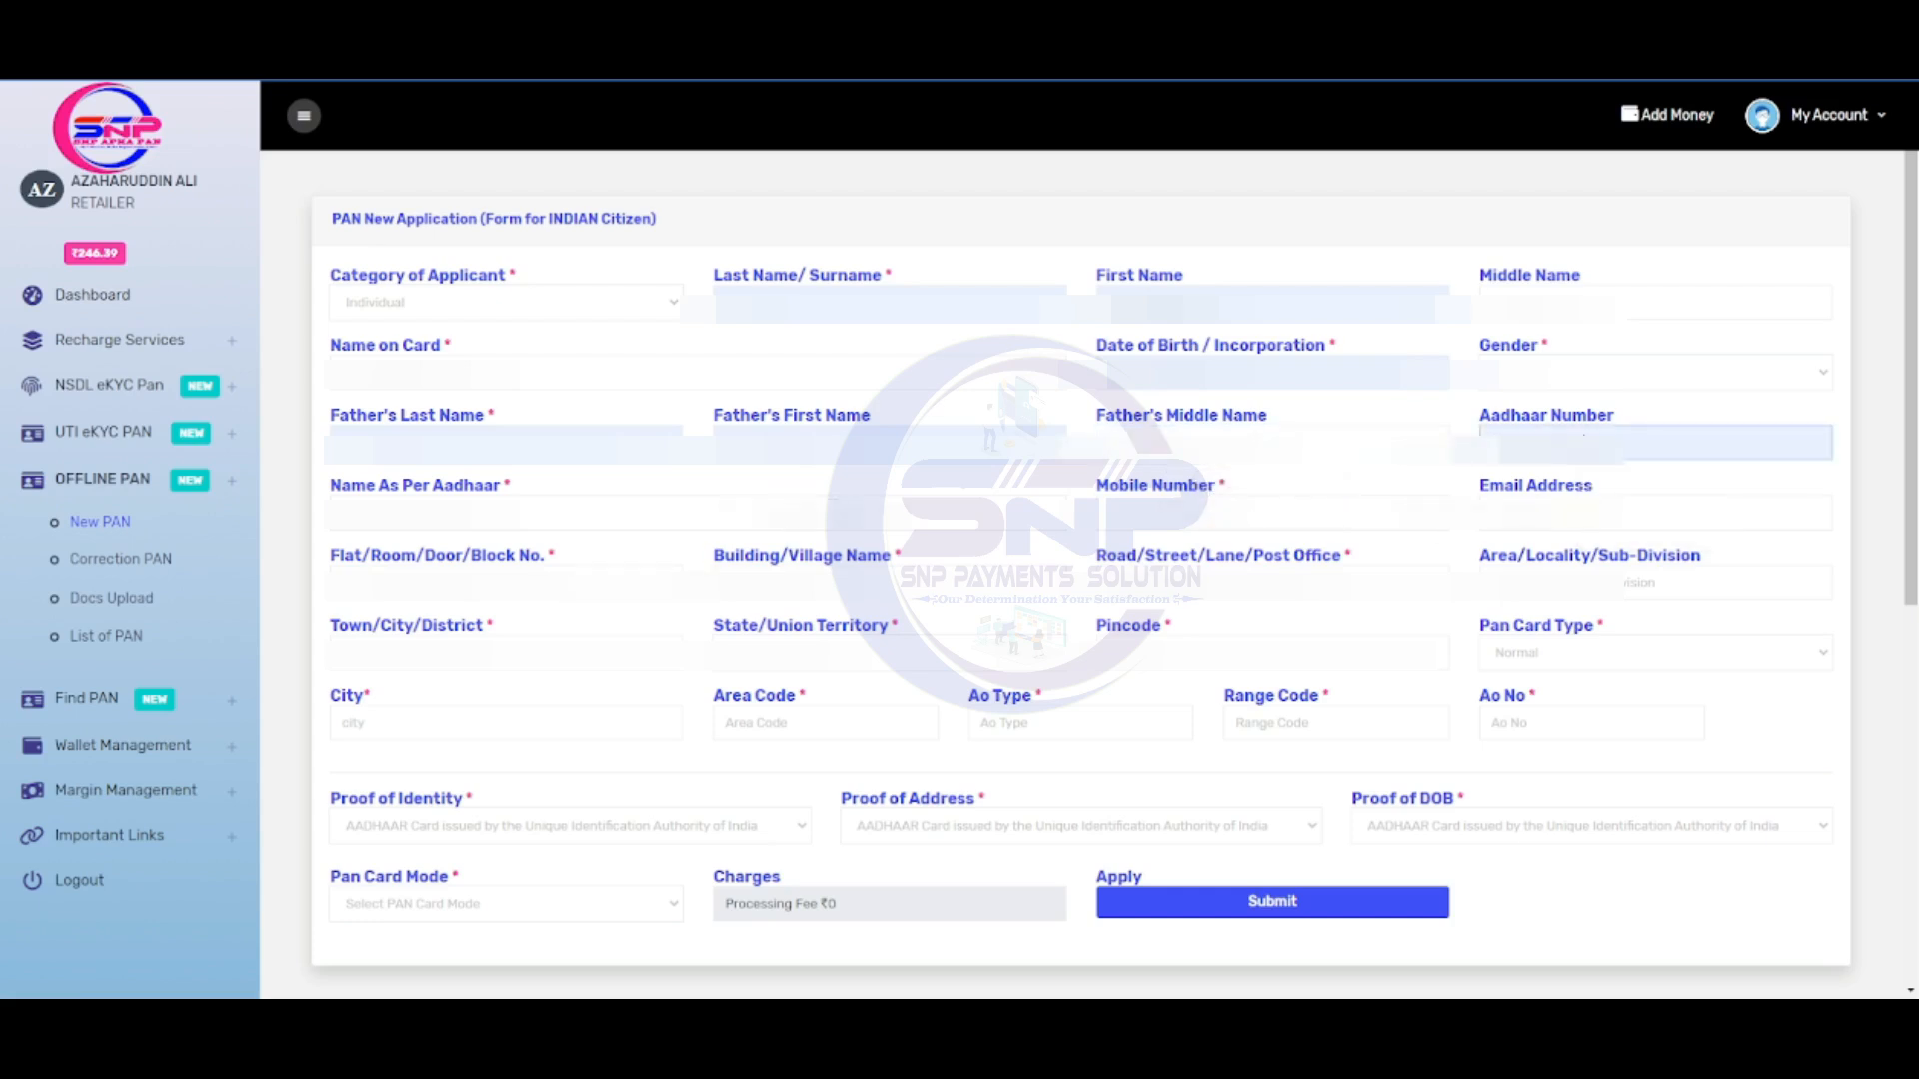
click(1229, 512)
click(1225, 555)
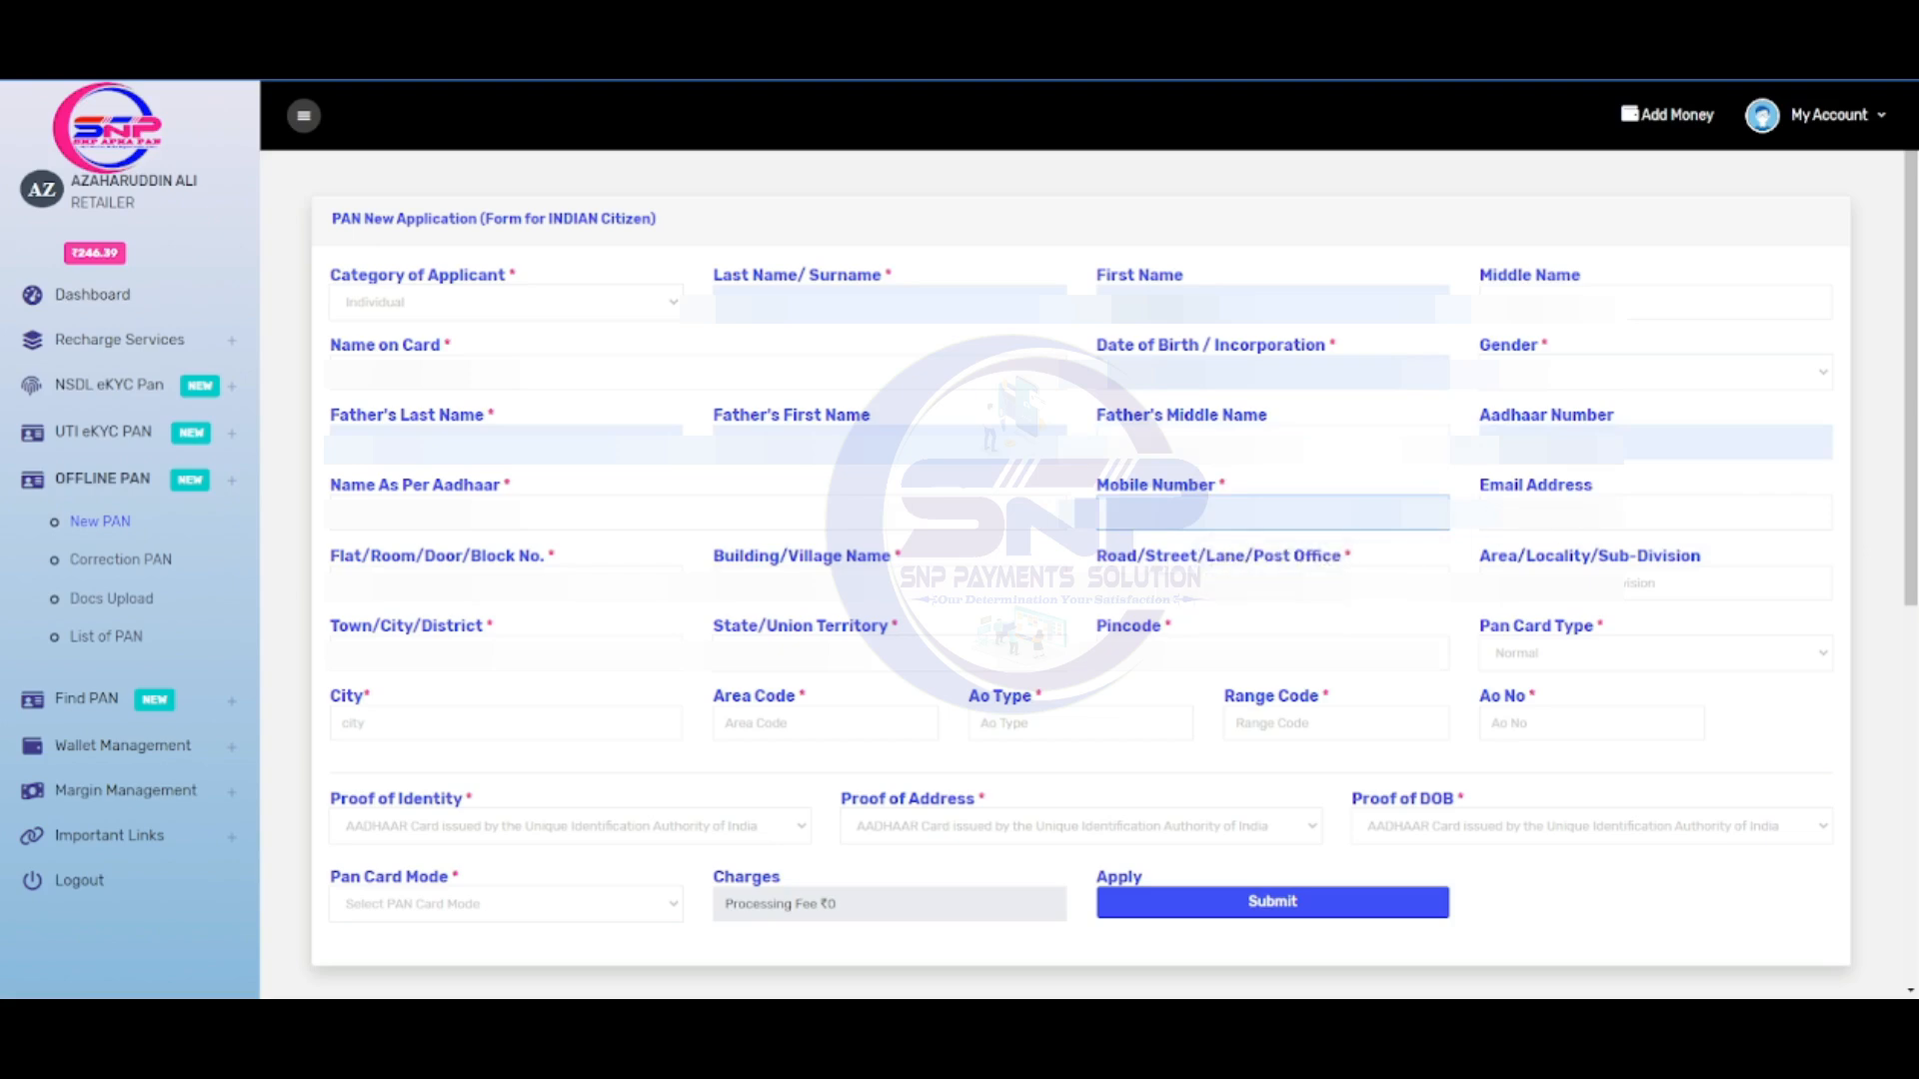
click(1609, 511)
click(1611, 562)
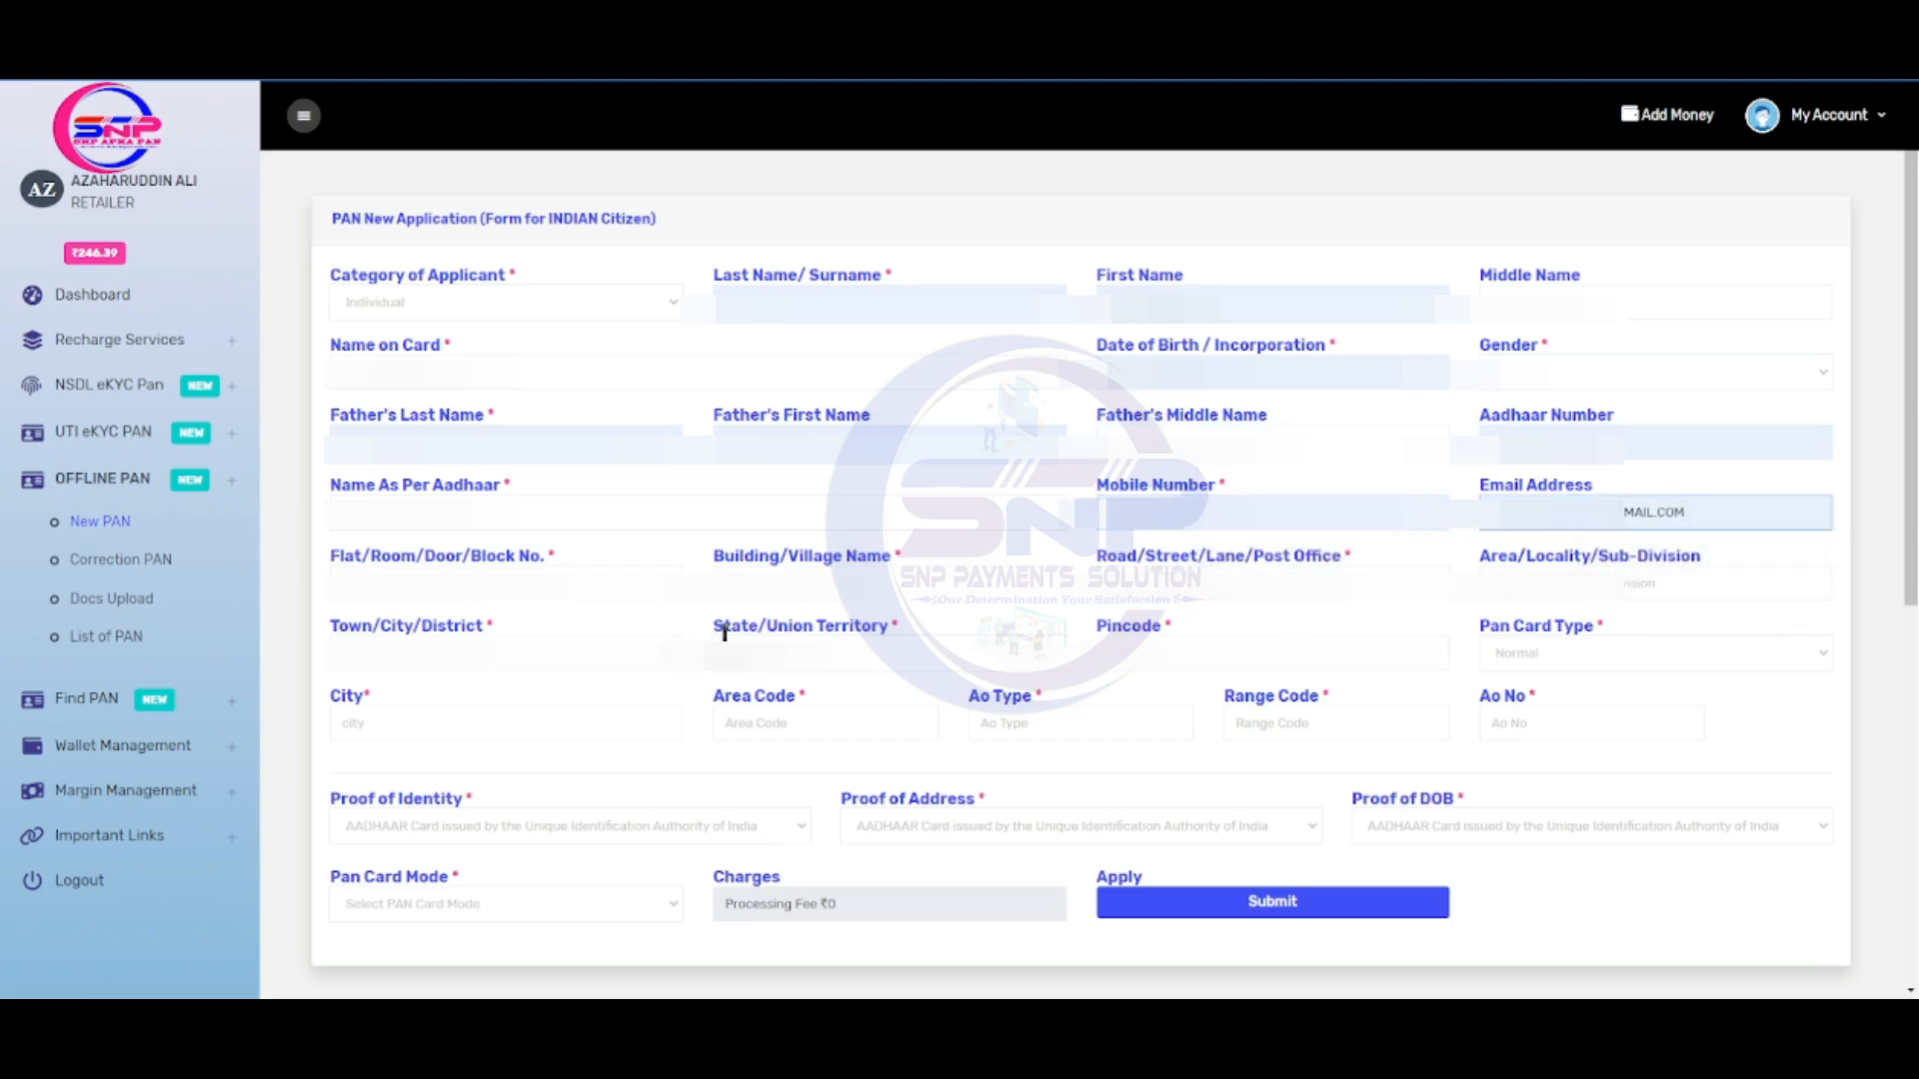
- Fill in the applicant's street-level address details, including flat or block number, building or village, road, and area
click(504, 585)
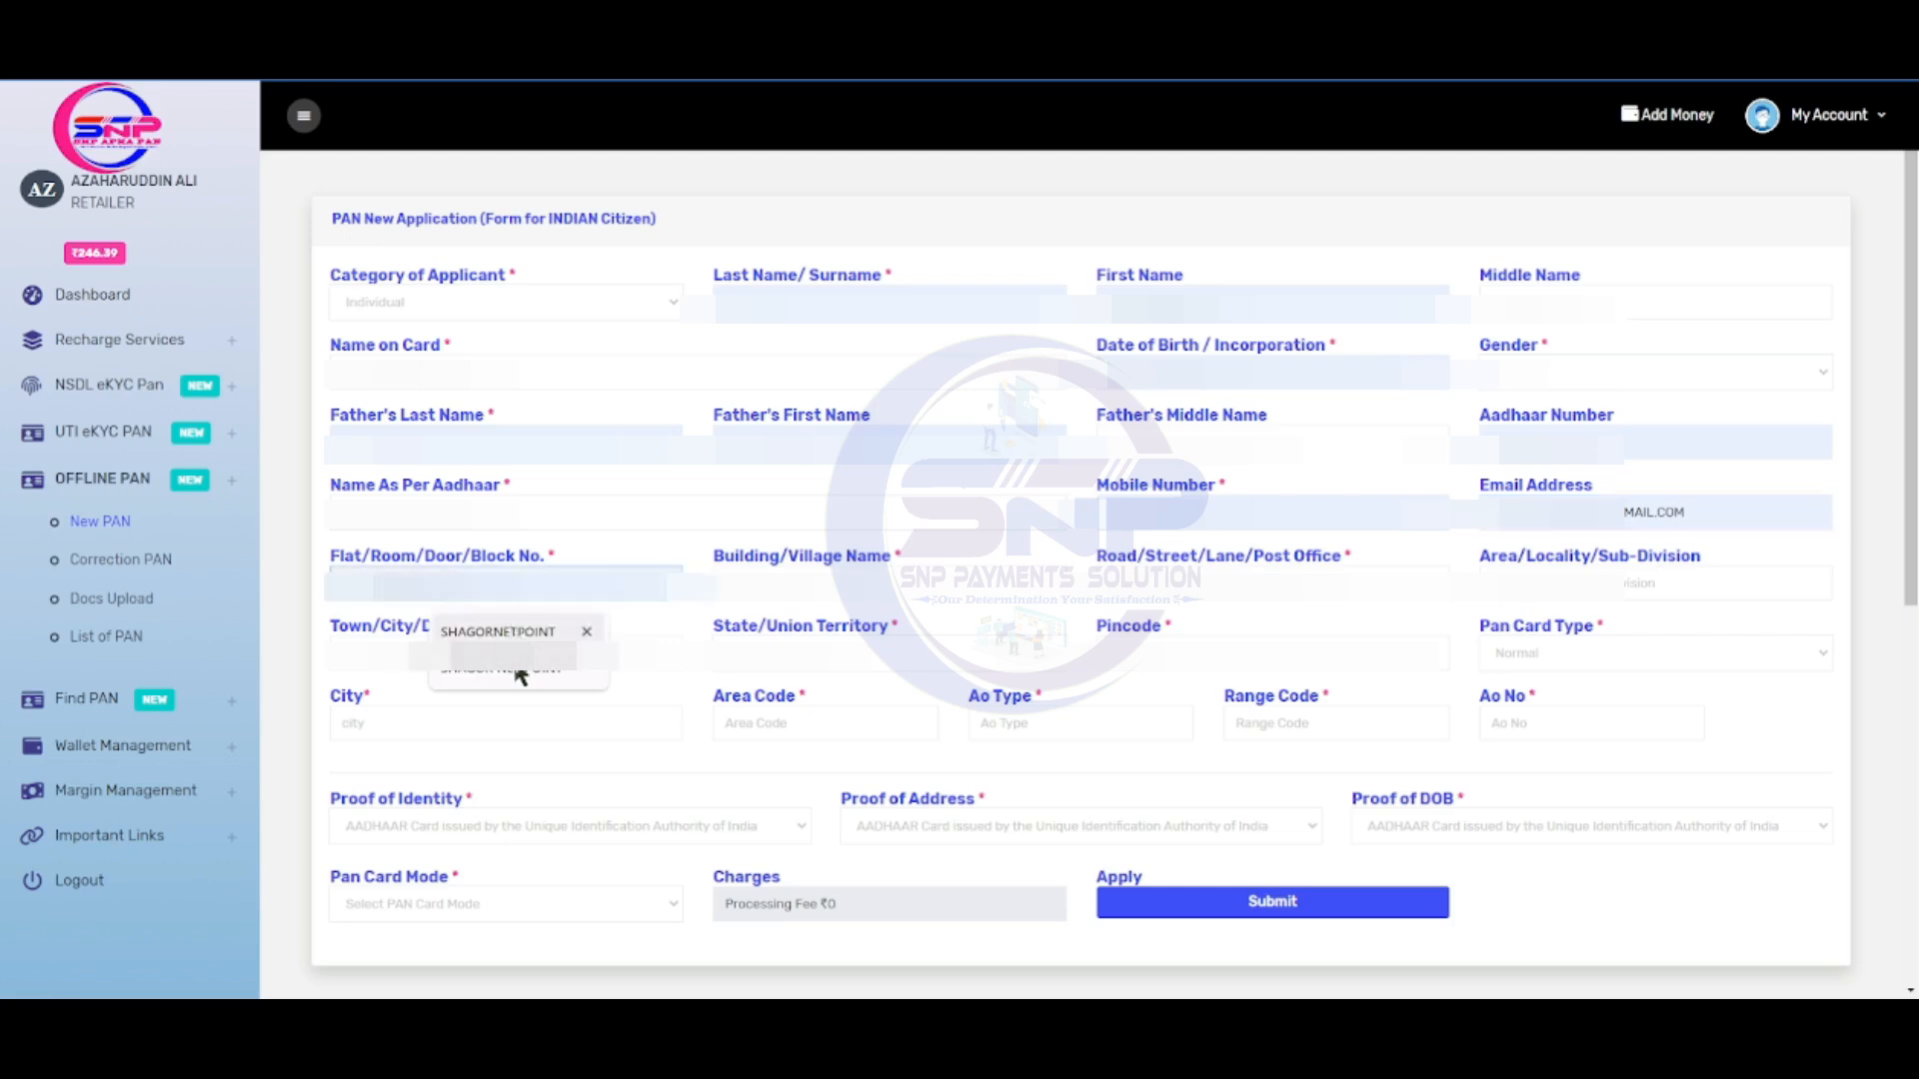
click(521, 672)
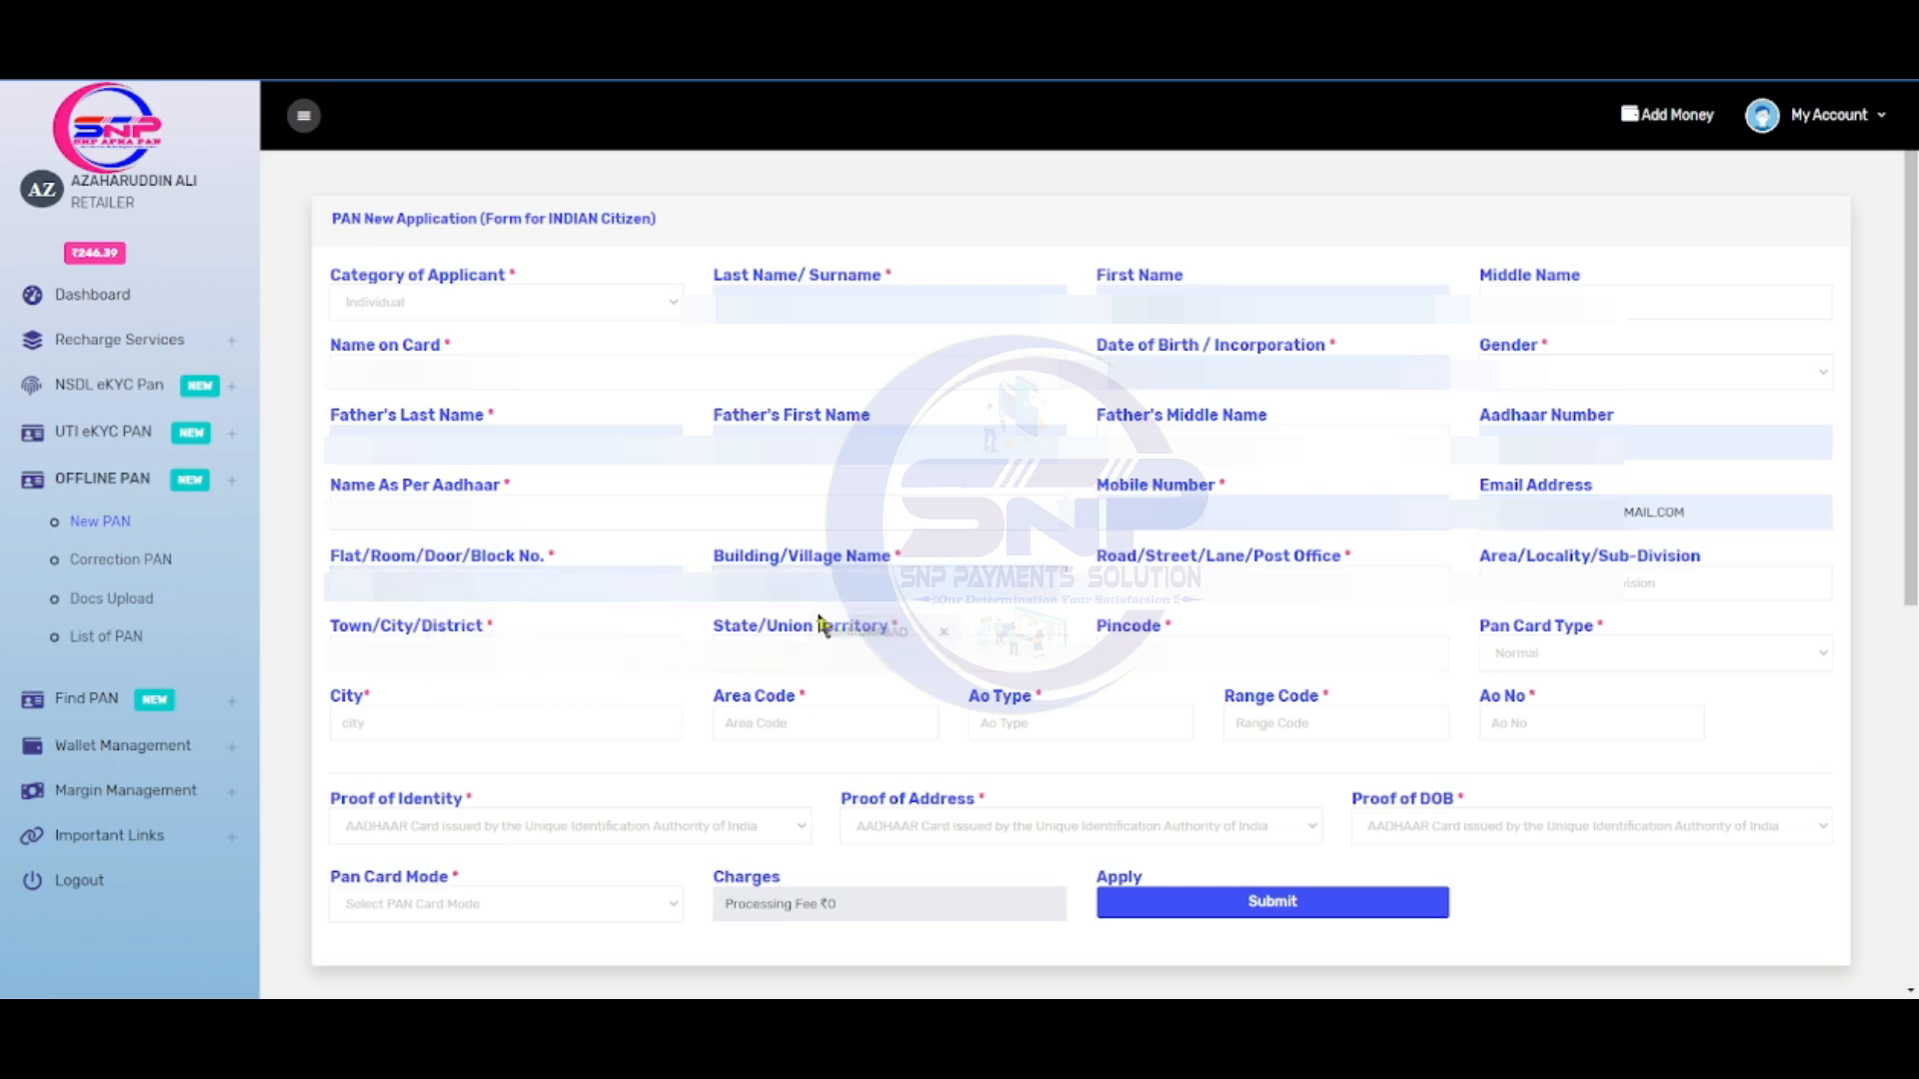
click(1594, 585)
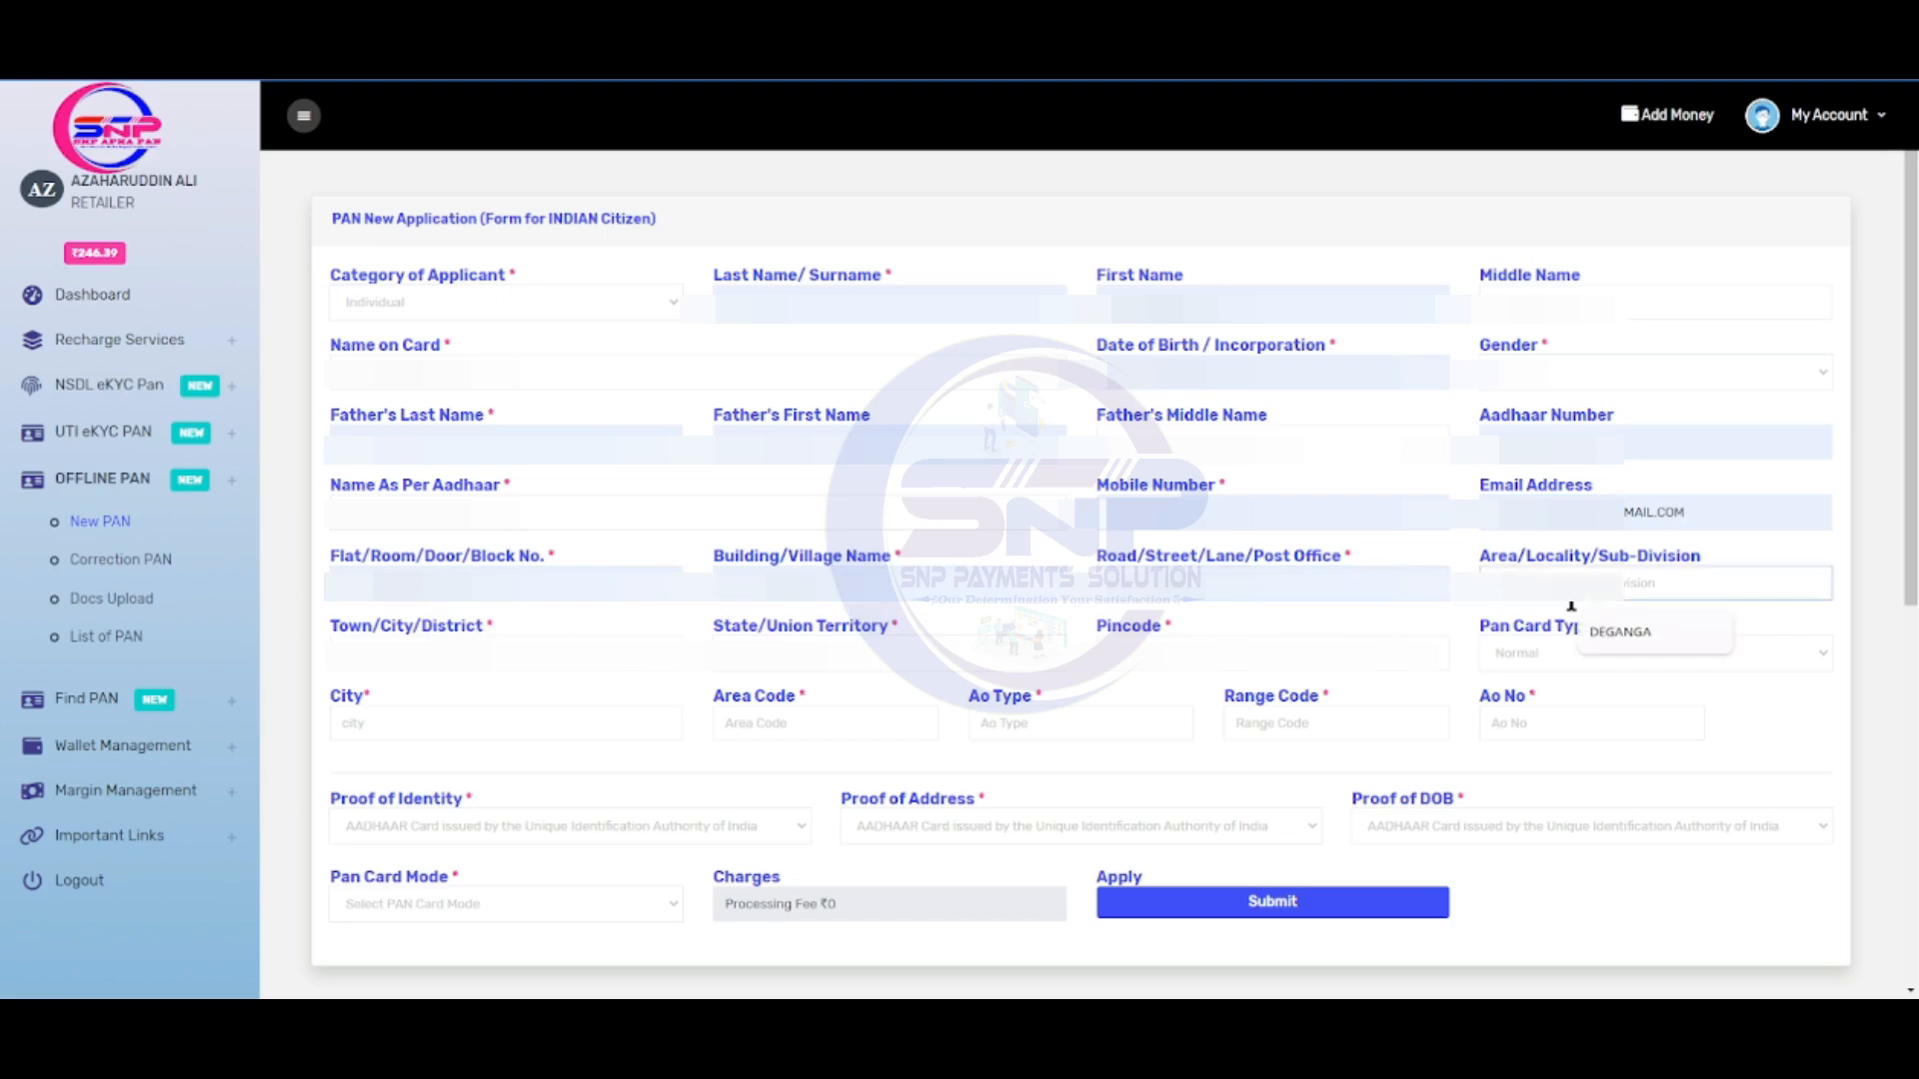
click(1601, 645)
- Complete the applicant's address with the town or district, the state and the pincode
click(505, 638)
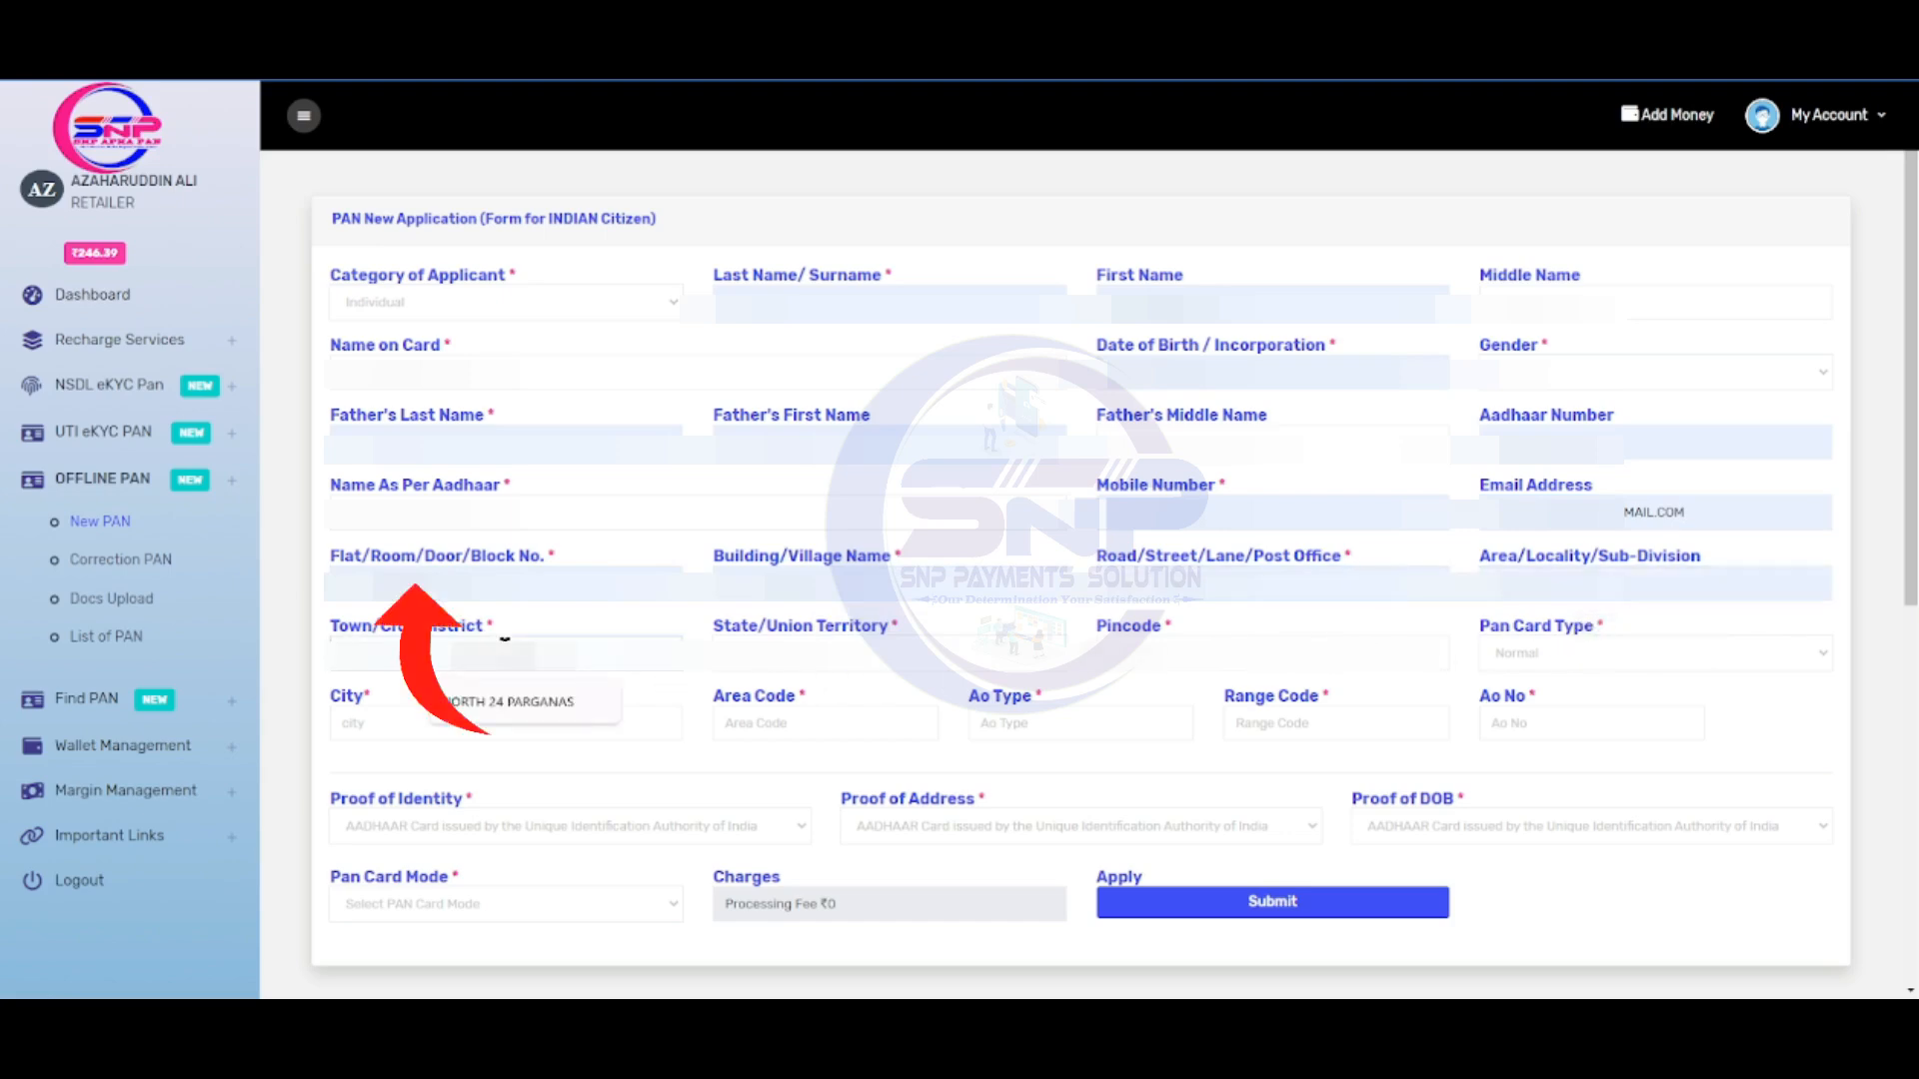
click(512, 701)
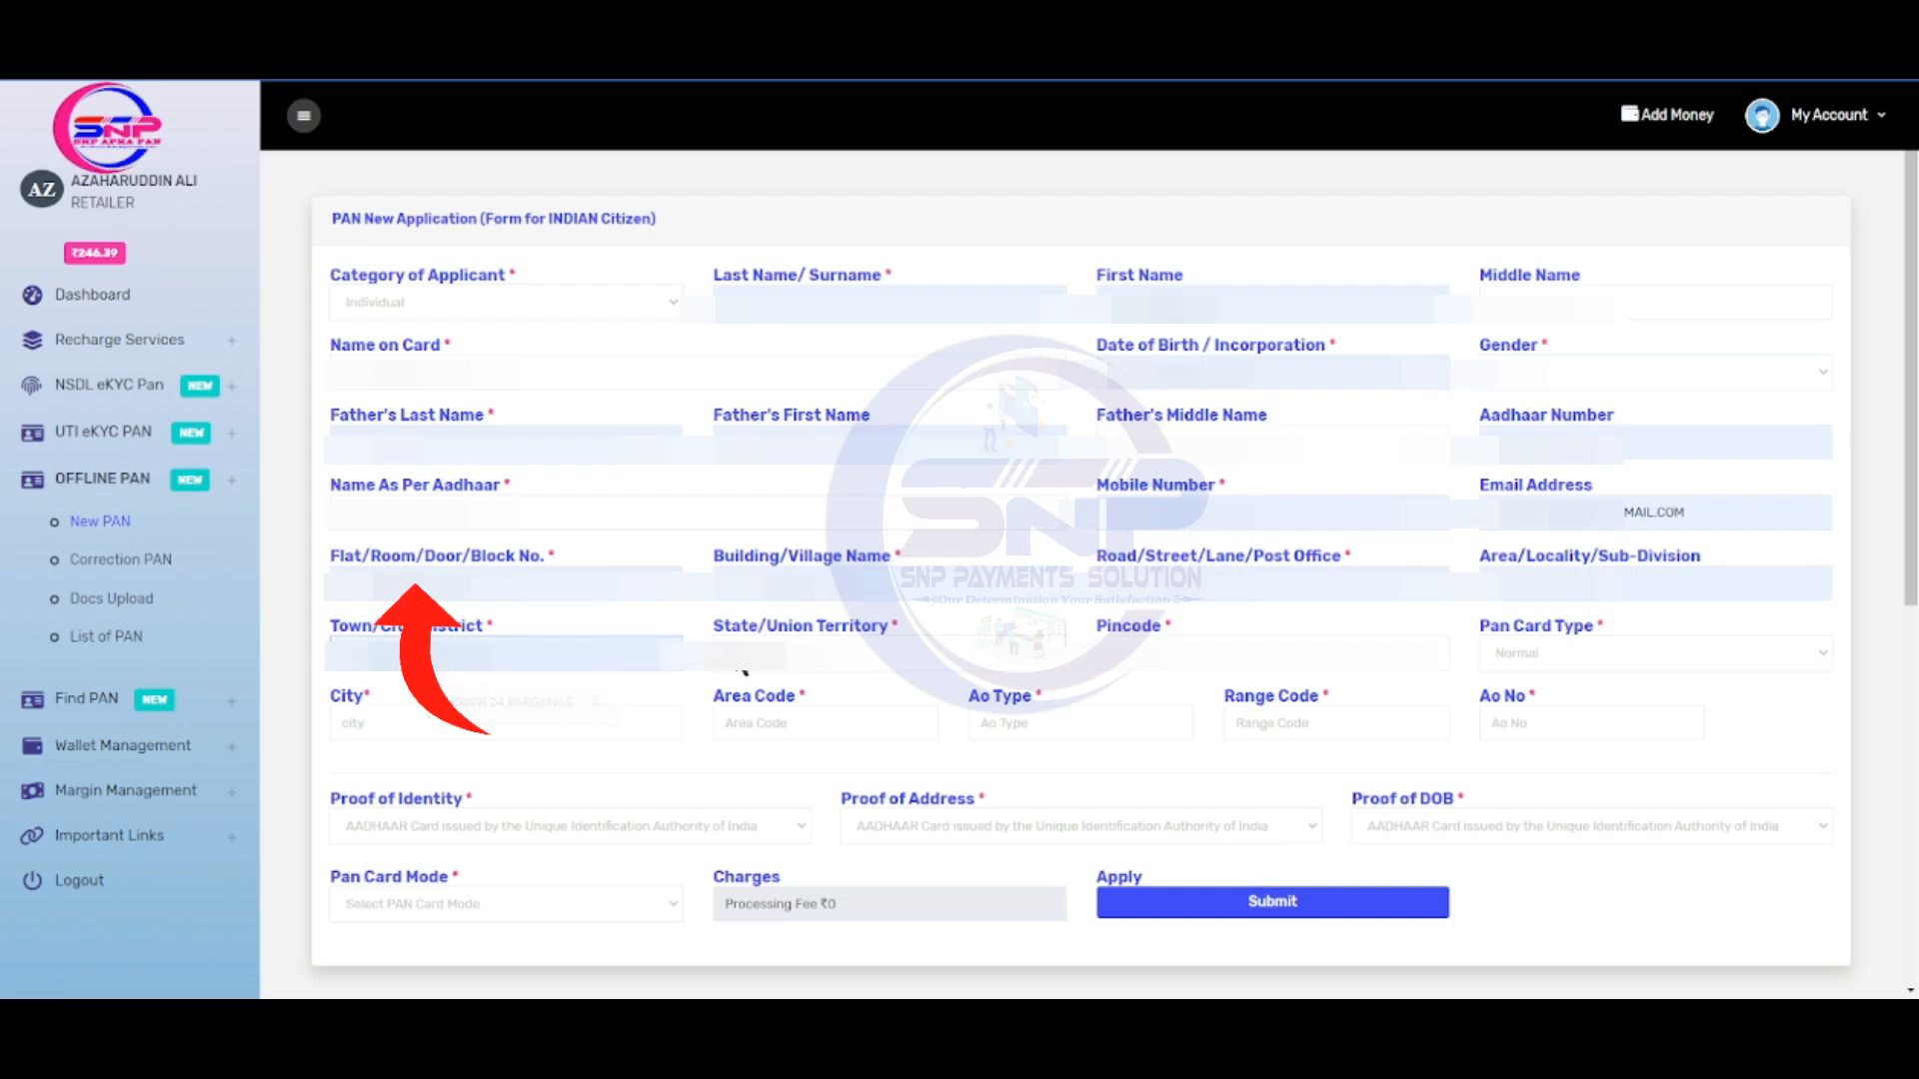
click(818, 645)
click(818, 644)
click(1149, 653)
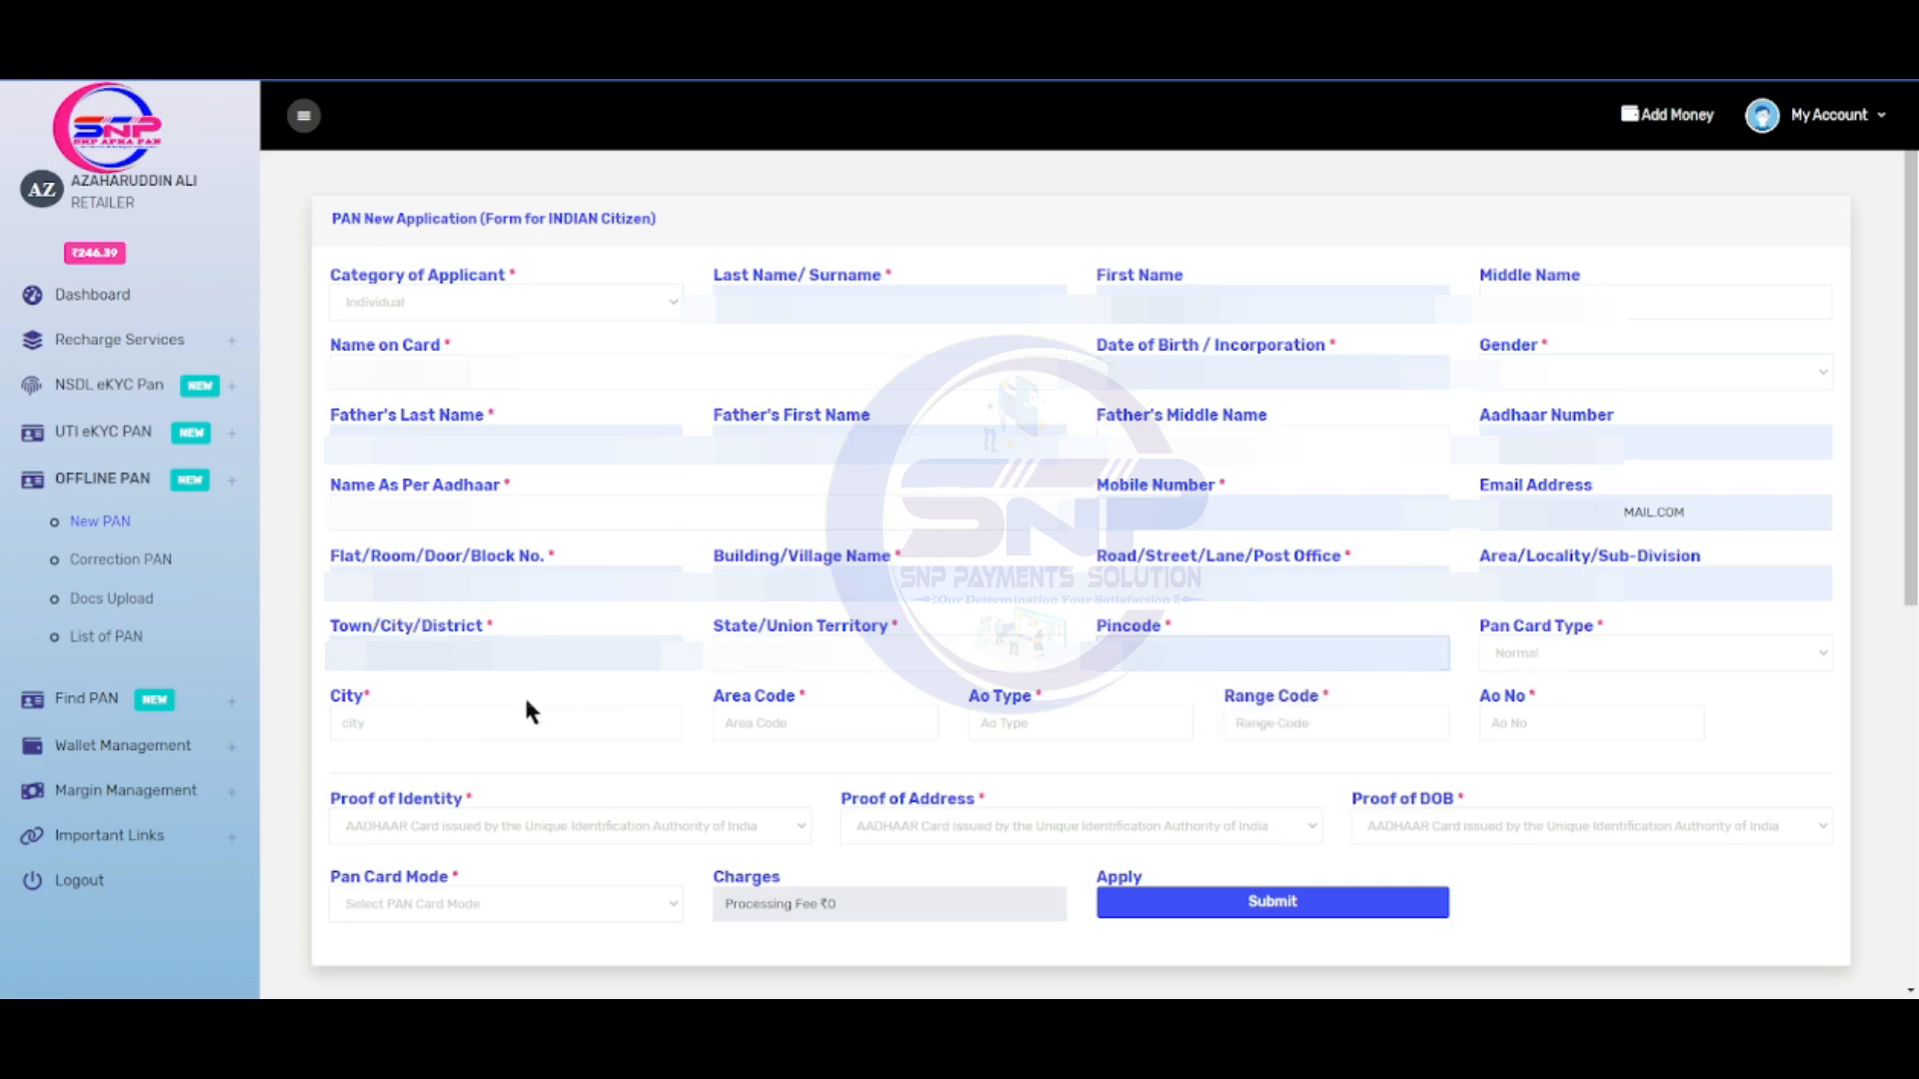
- Enter city KOLKATA with area code WBG, AO type W, range code 149 and AO number 1
click(439, 722)
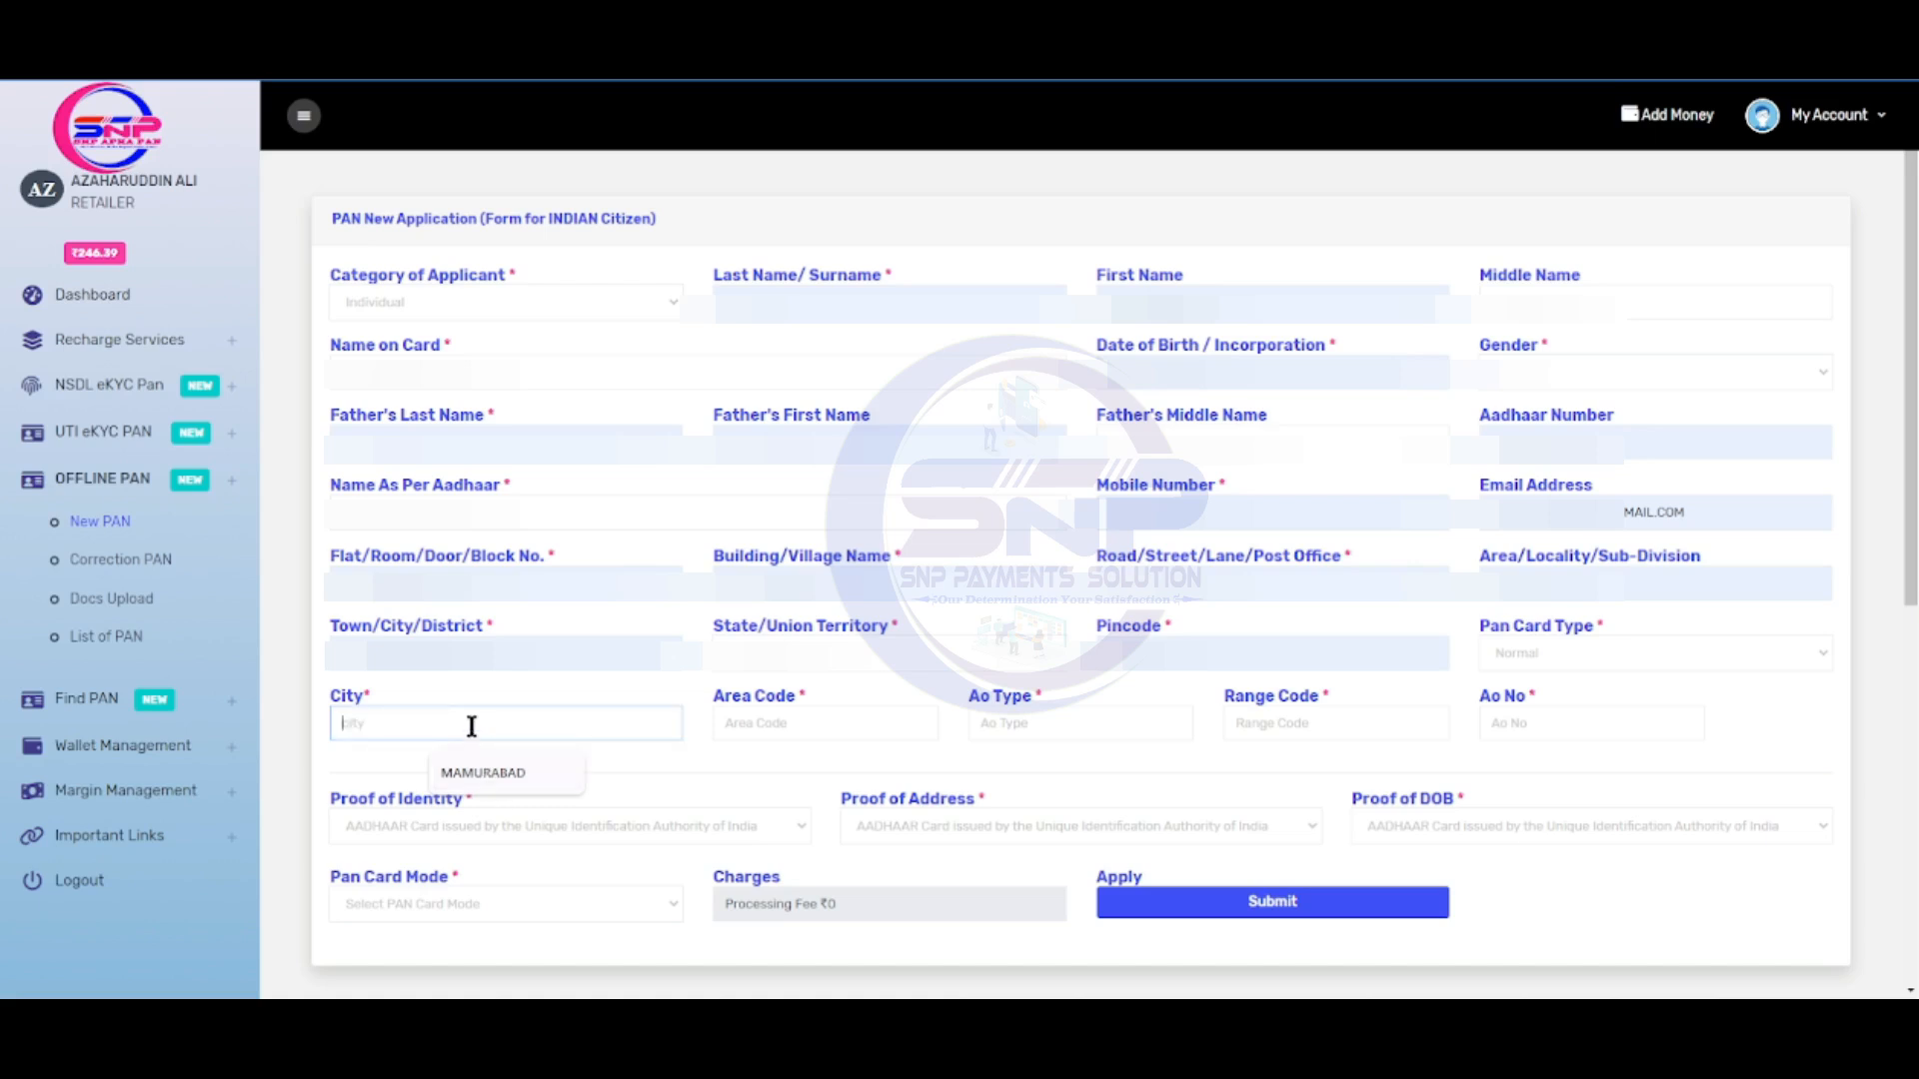
text(KOLKATA)
click(744, 723)
text(WB)
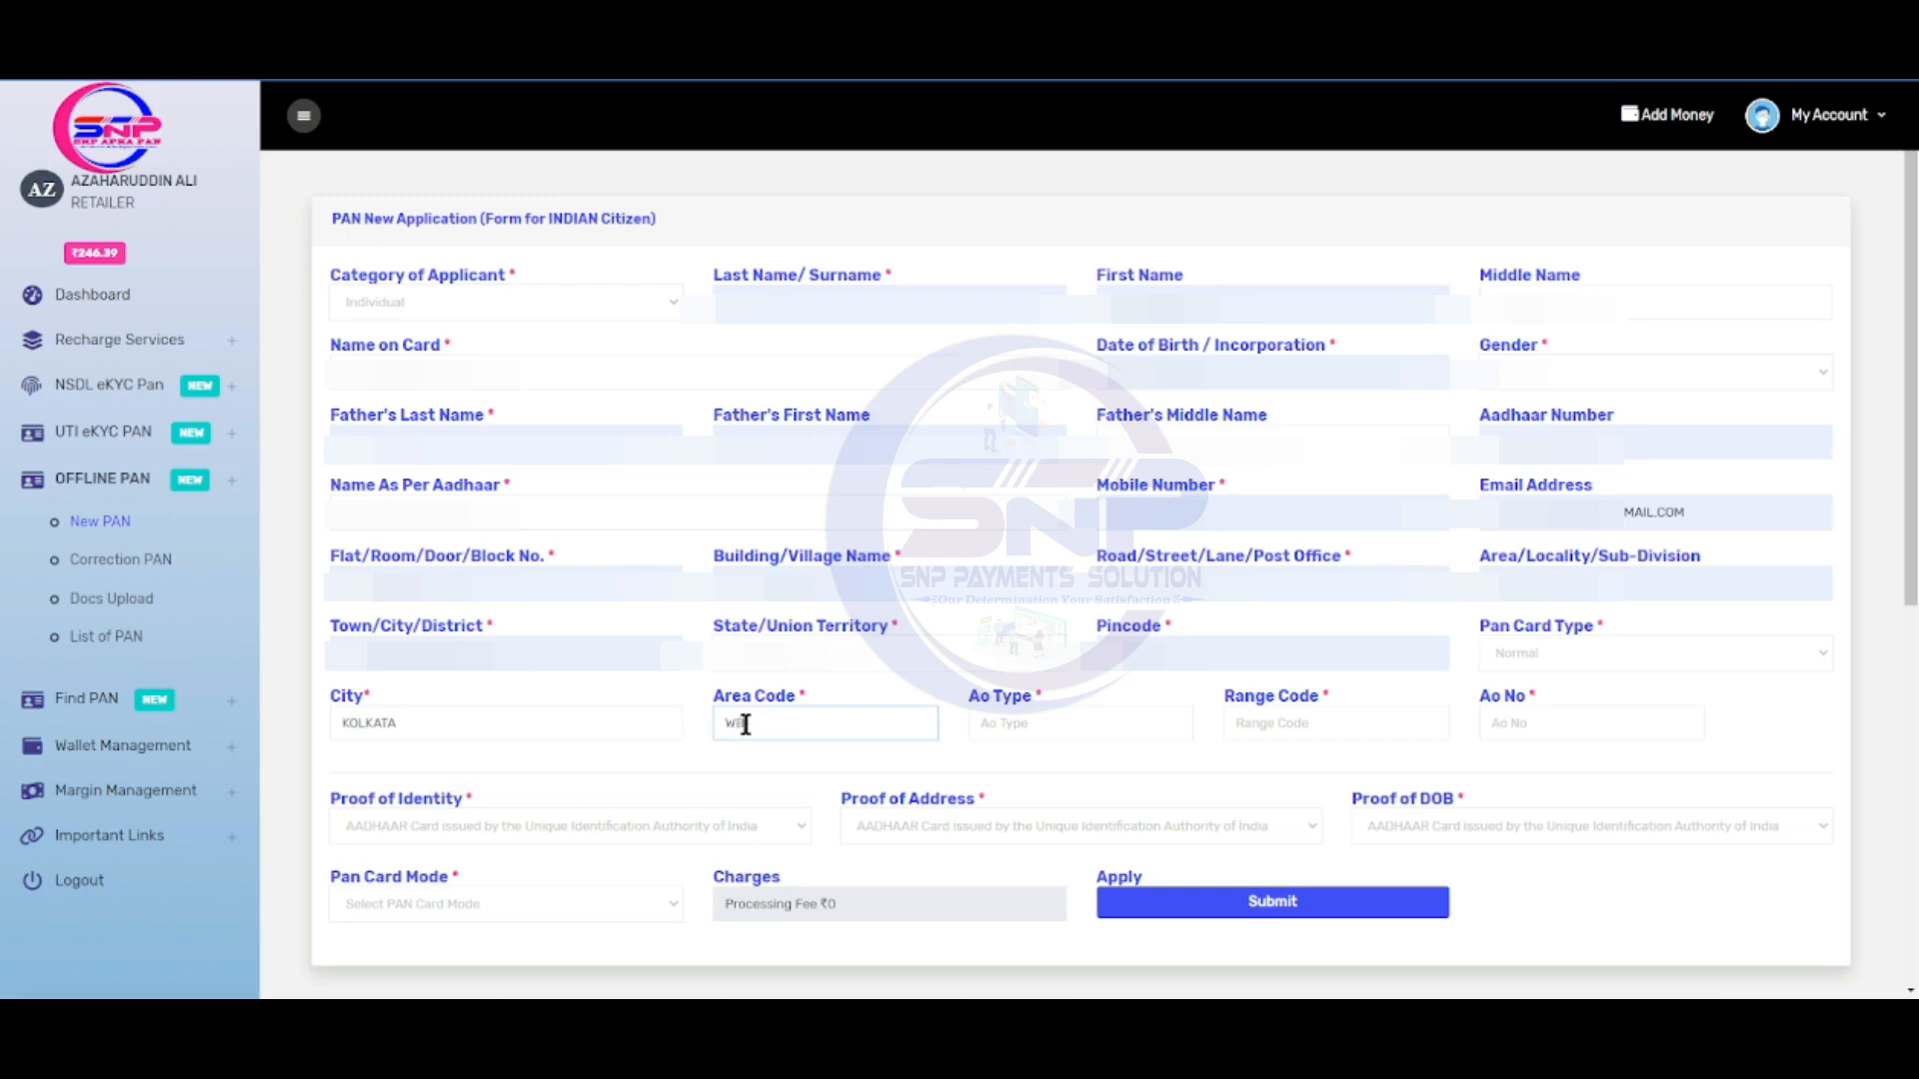
text(G)
click(1040, 725)
text(W)
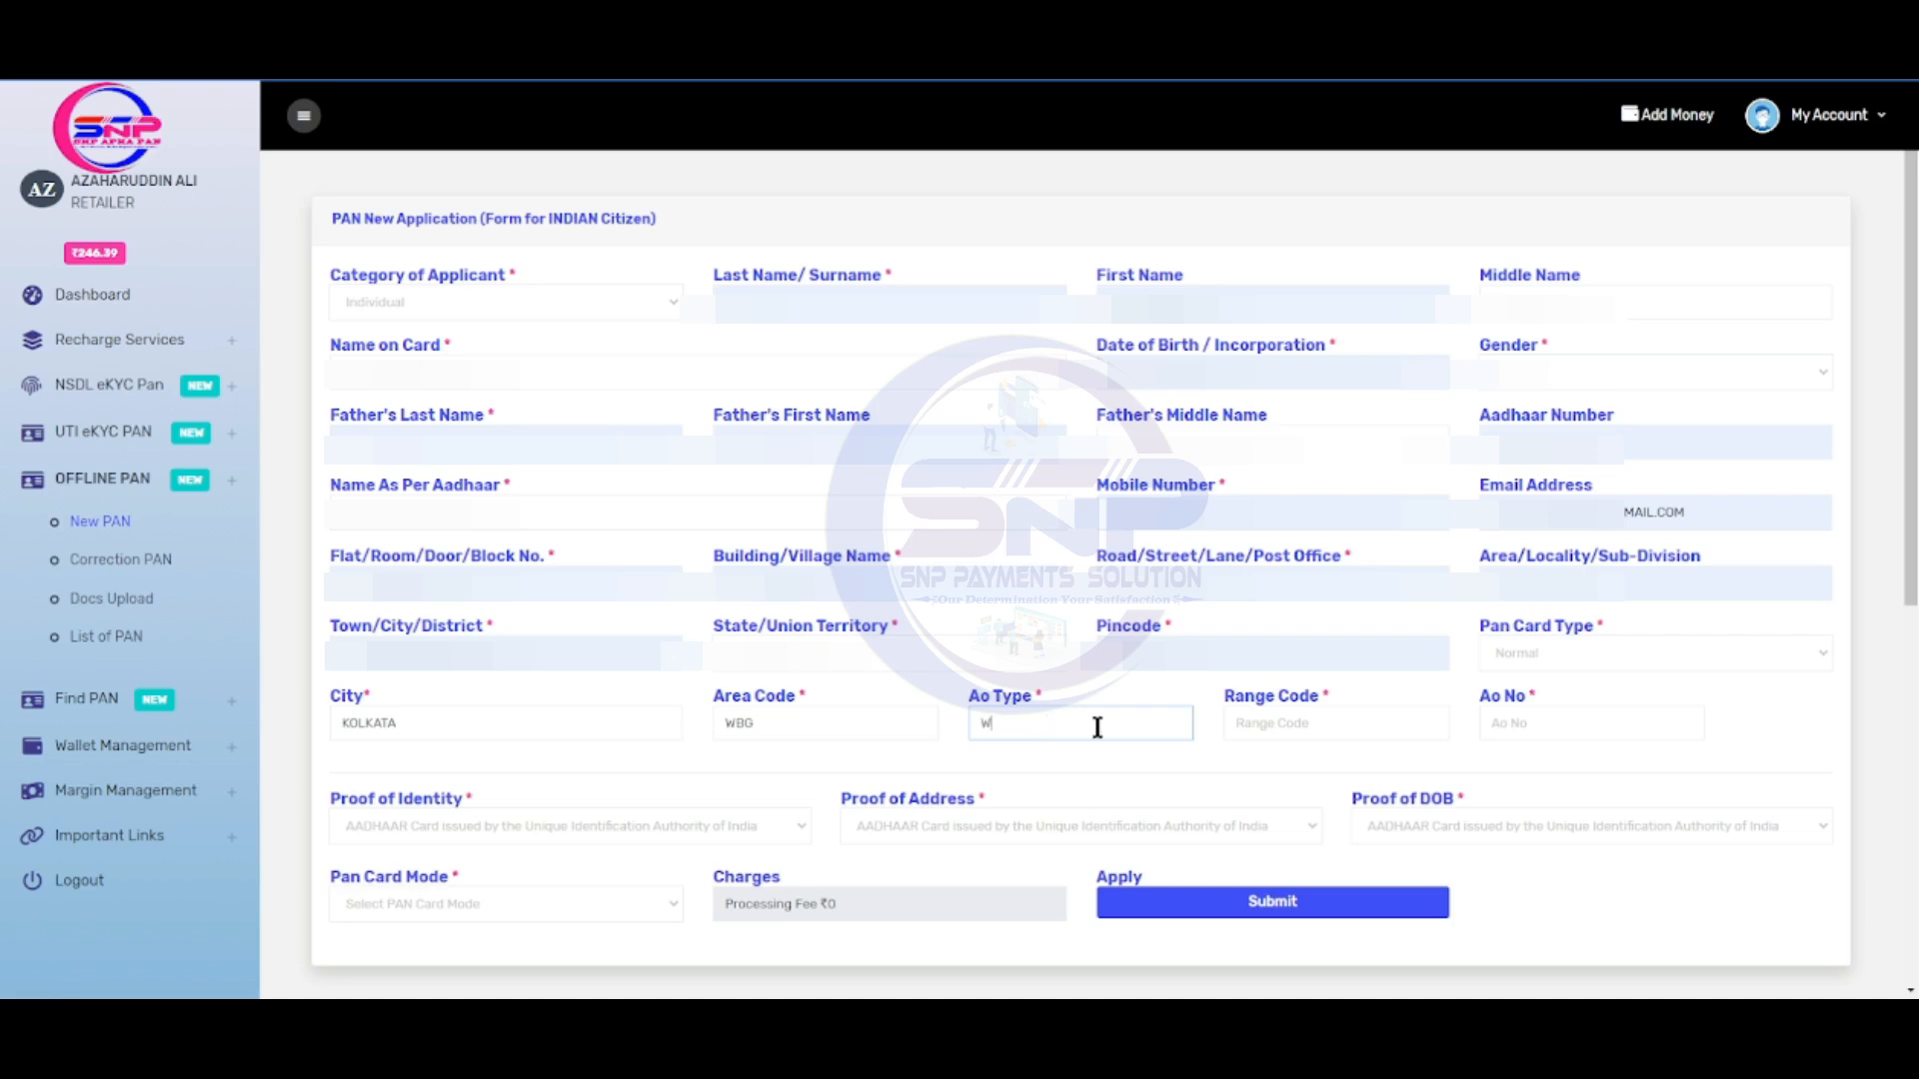
click(1283, 723)
text(149)
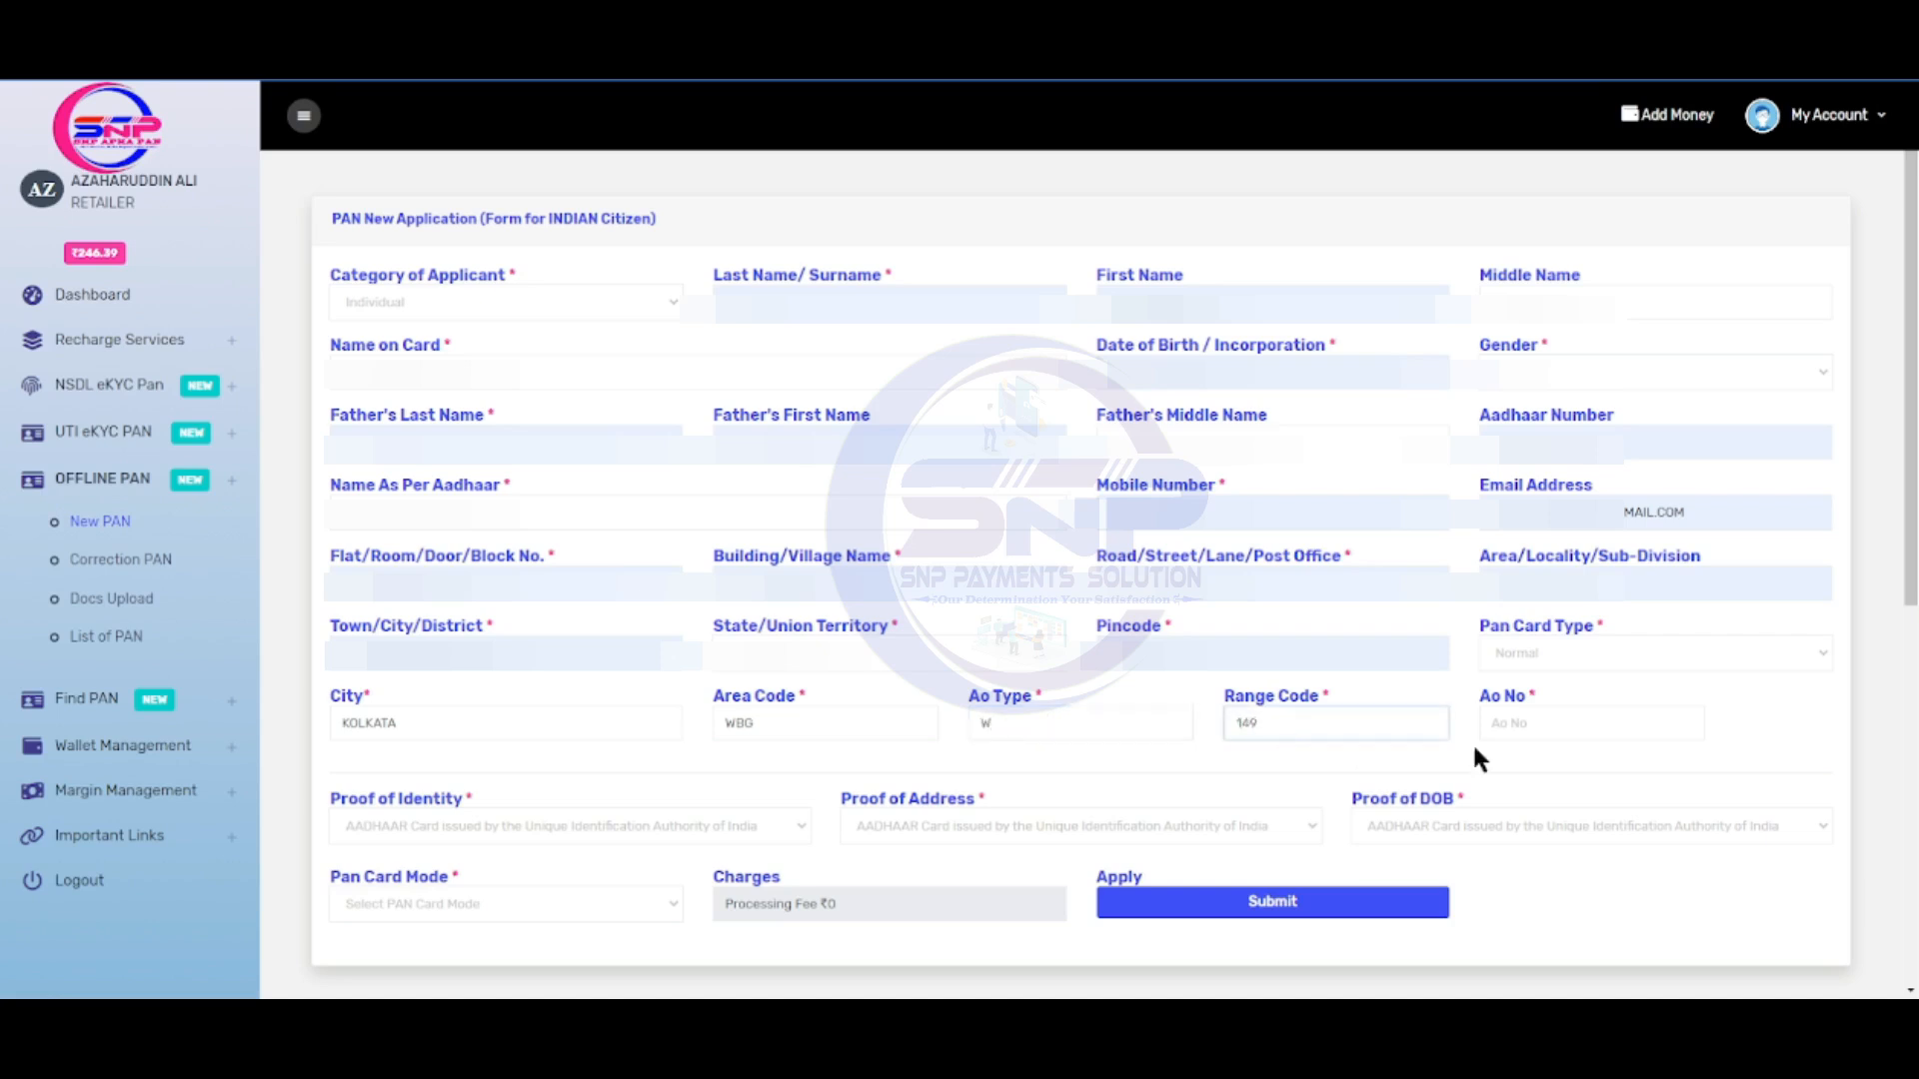
click(1595, 724)
text(1)
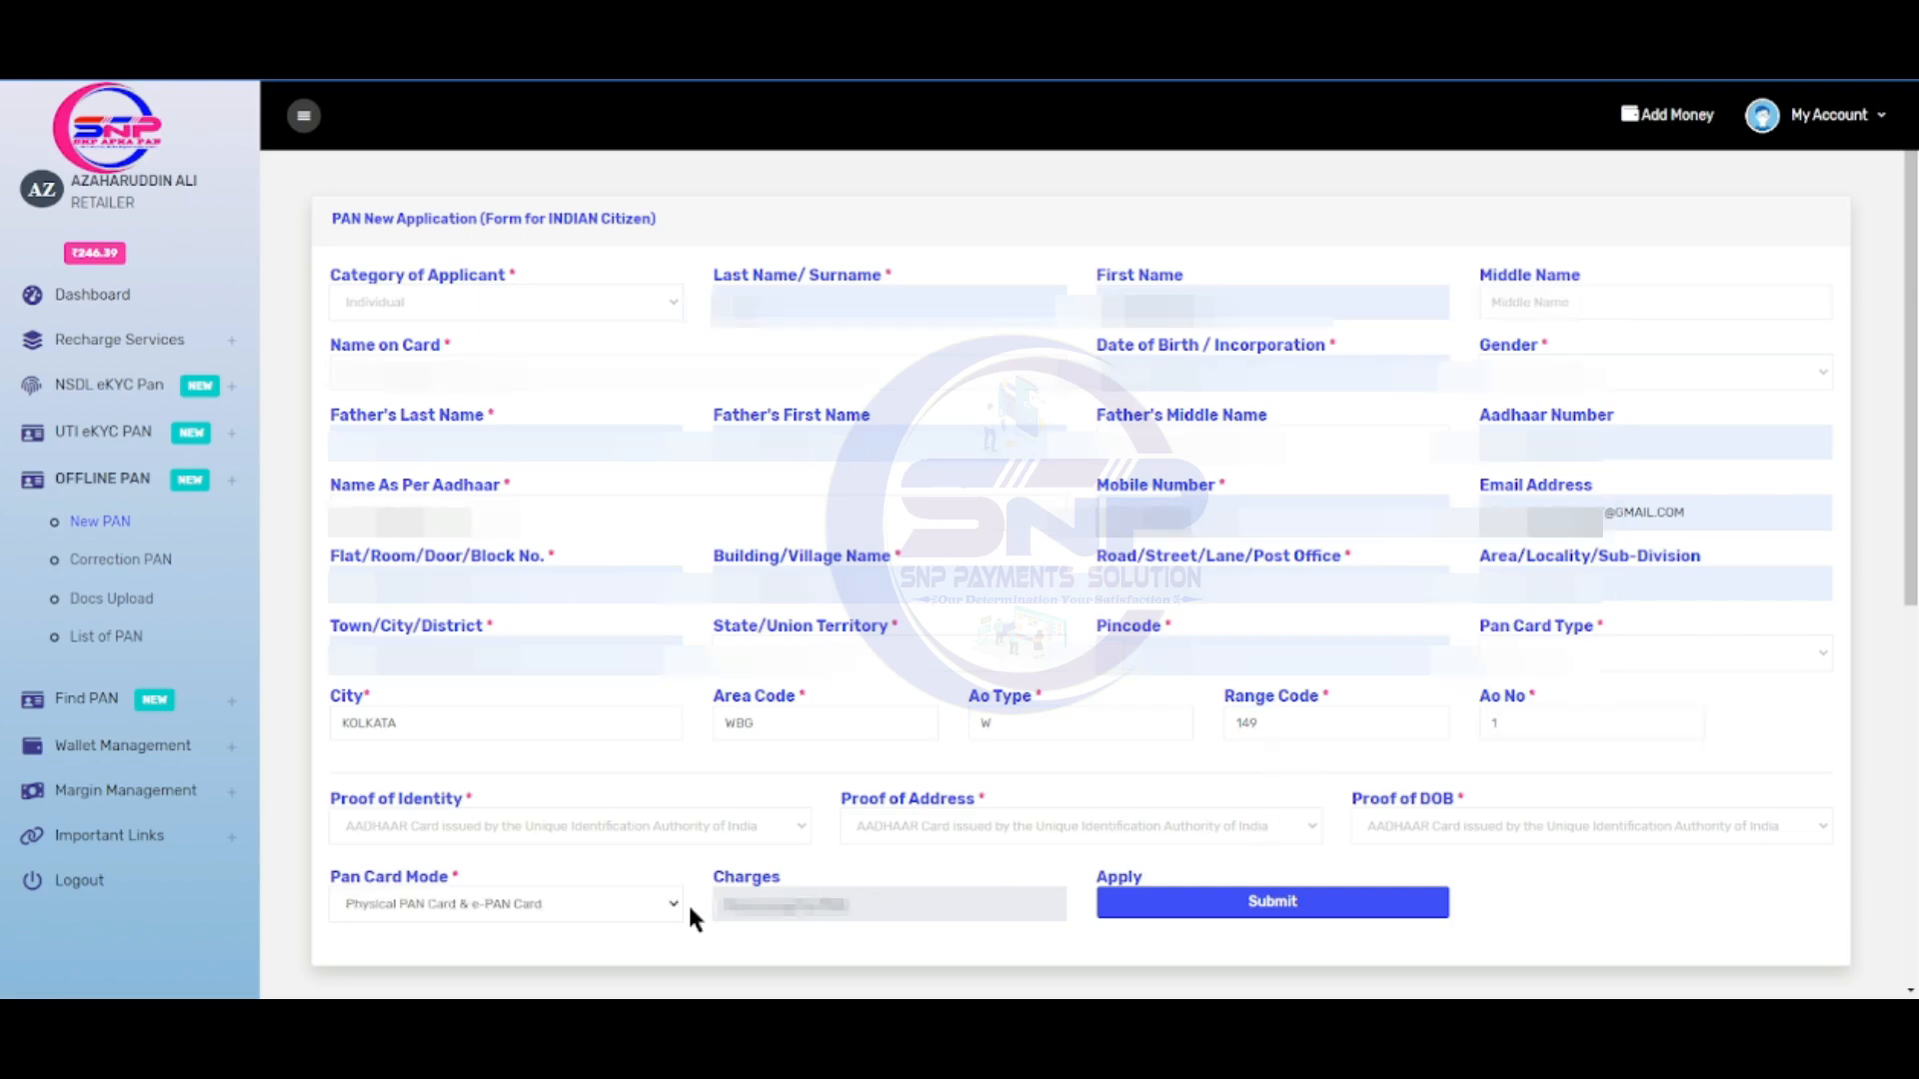
- Set the PAN card mode to Physical PAN Card & e-PAN Card and submit the application
click(512, 890)
click(456, 919)
click(477, 896)
click(466, 940)
click(1236, 906)
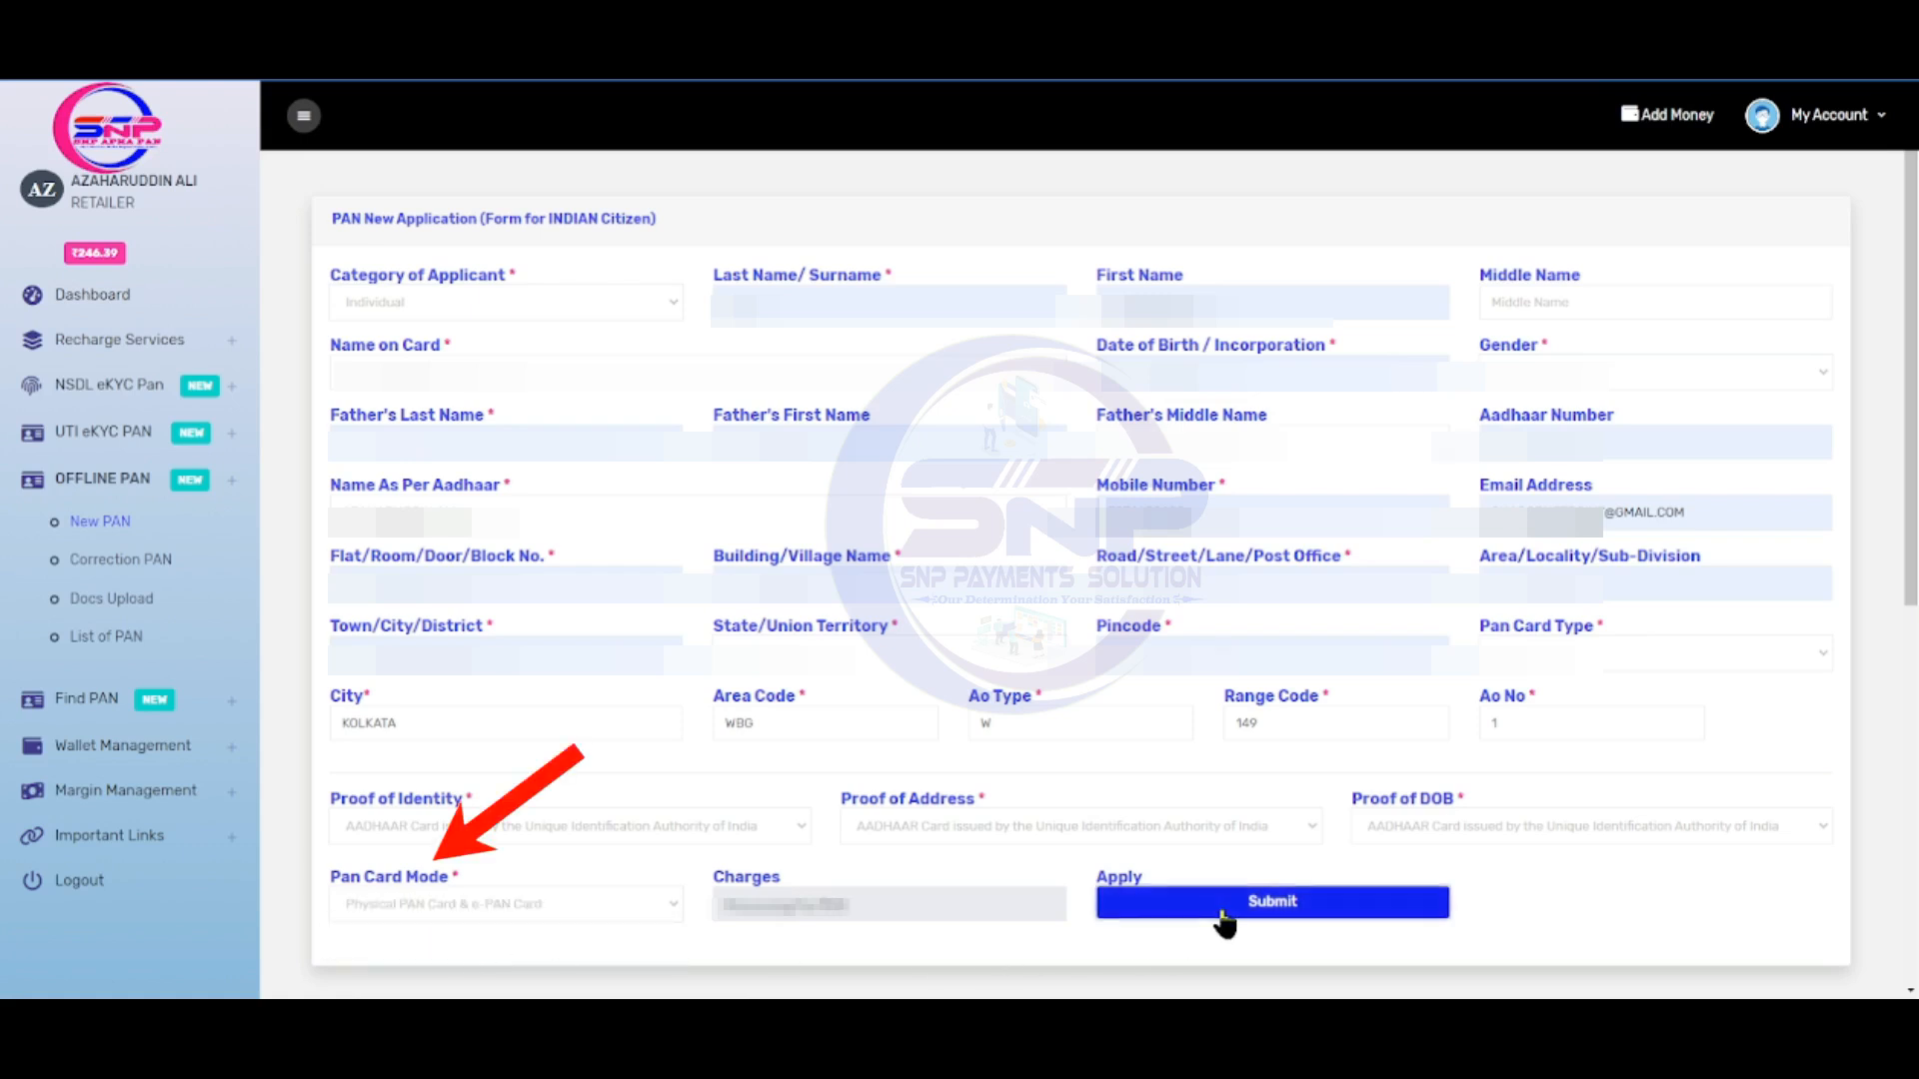
drag(345, 288, 688, 292)
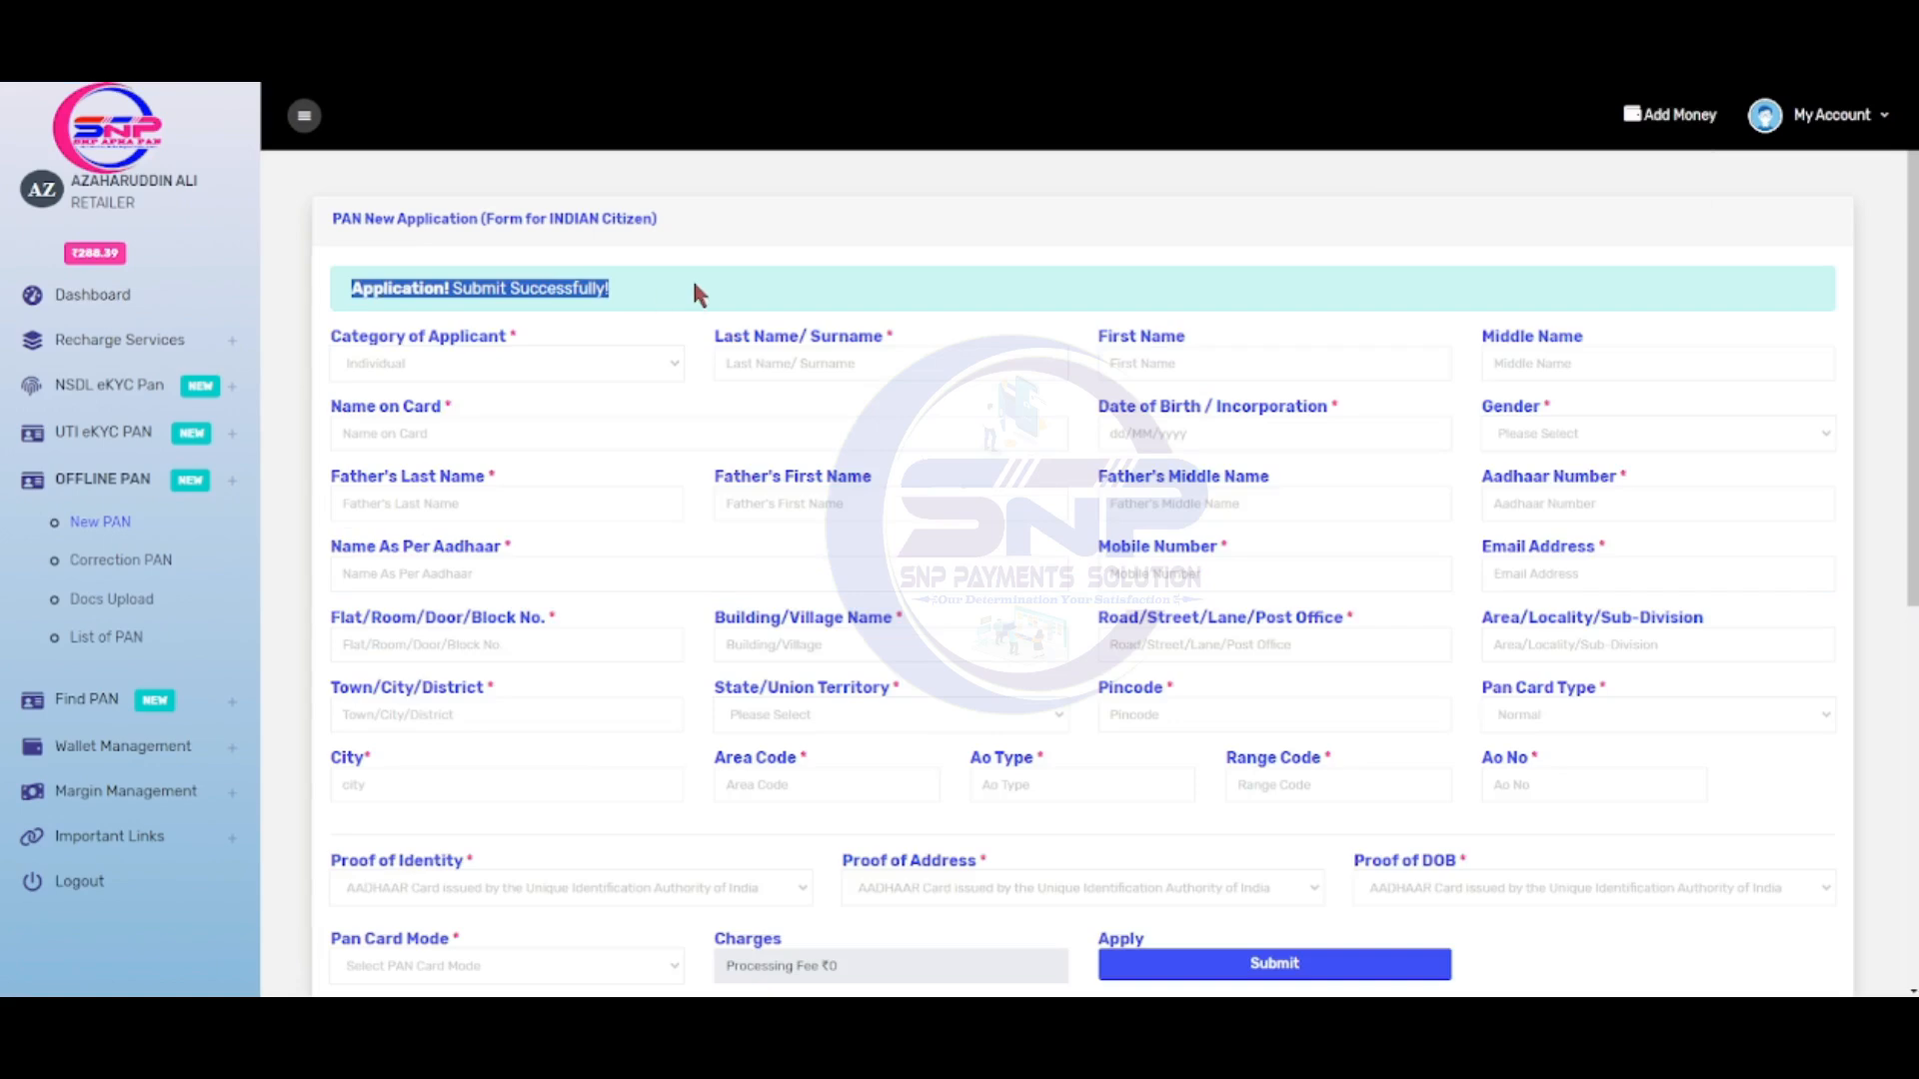
- Open the submitted application's pre-filled Form49A V2 from Docs Upload, view its print settings, and cancel printing
click(127, 601)
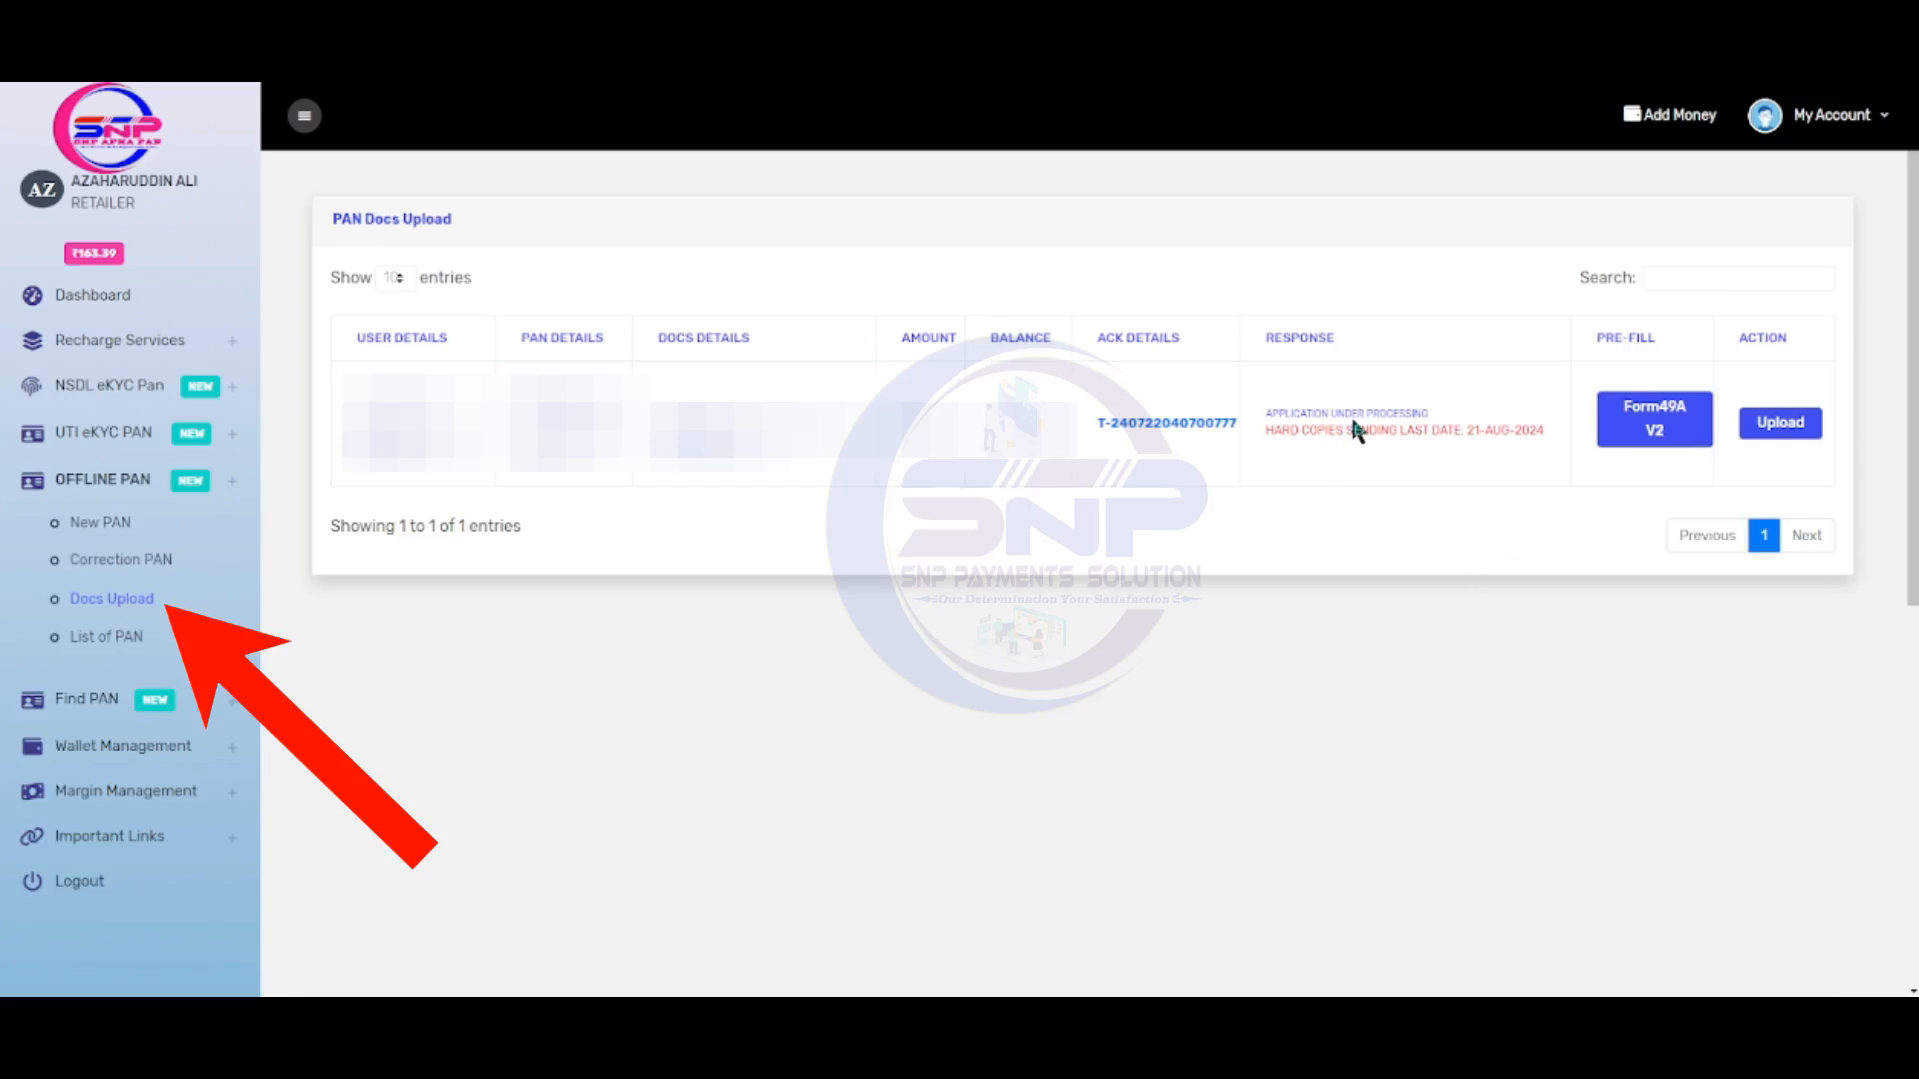
click(1654, 436)
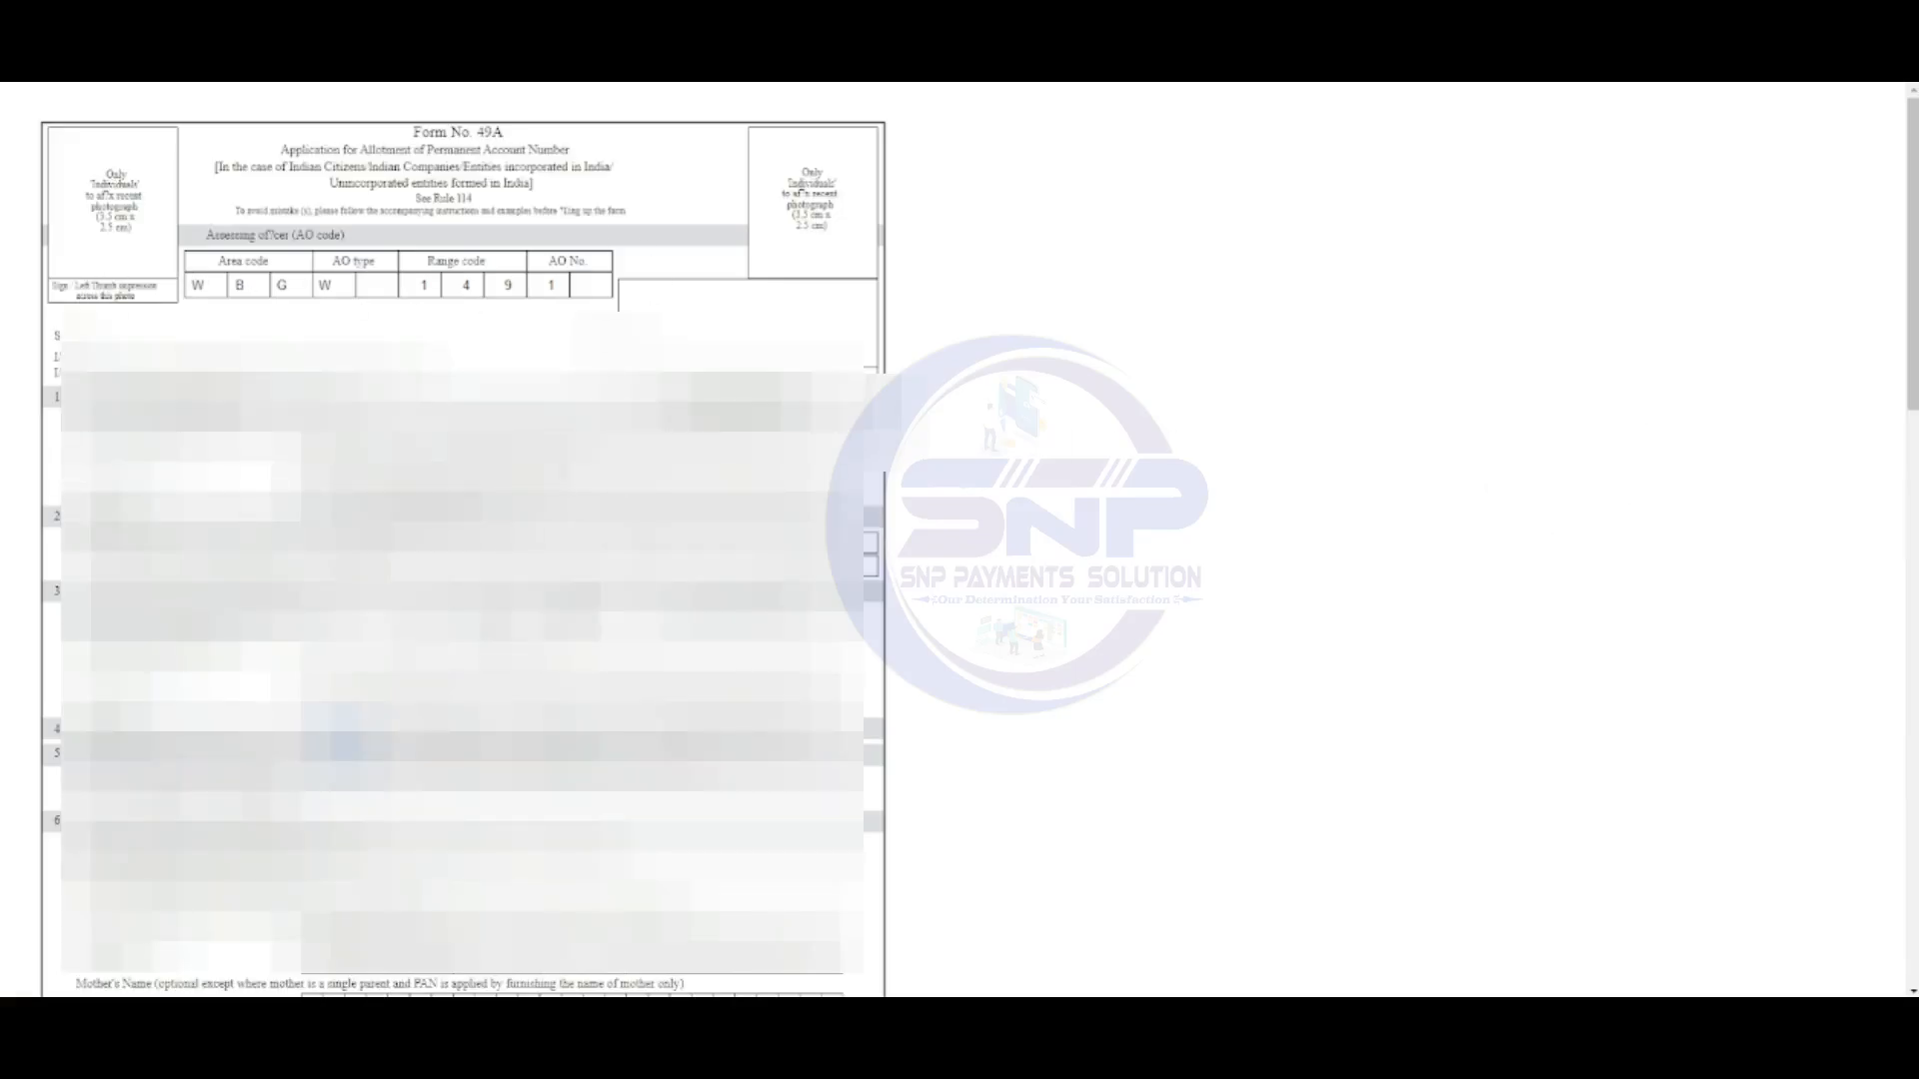
key(ctrl+p)
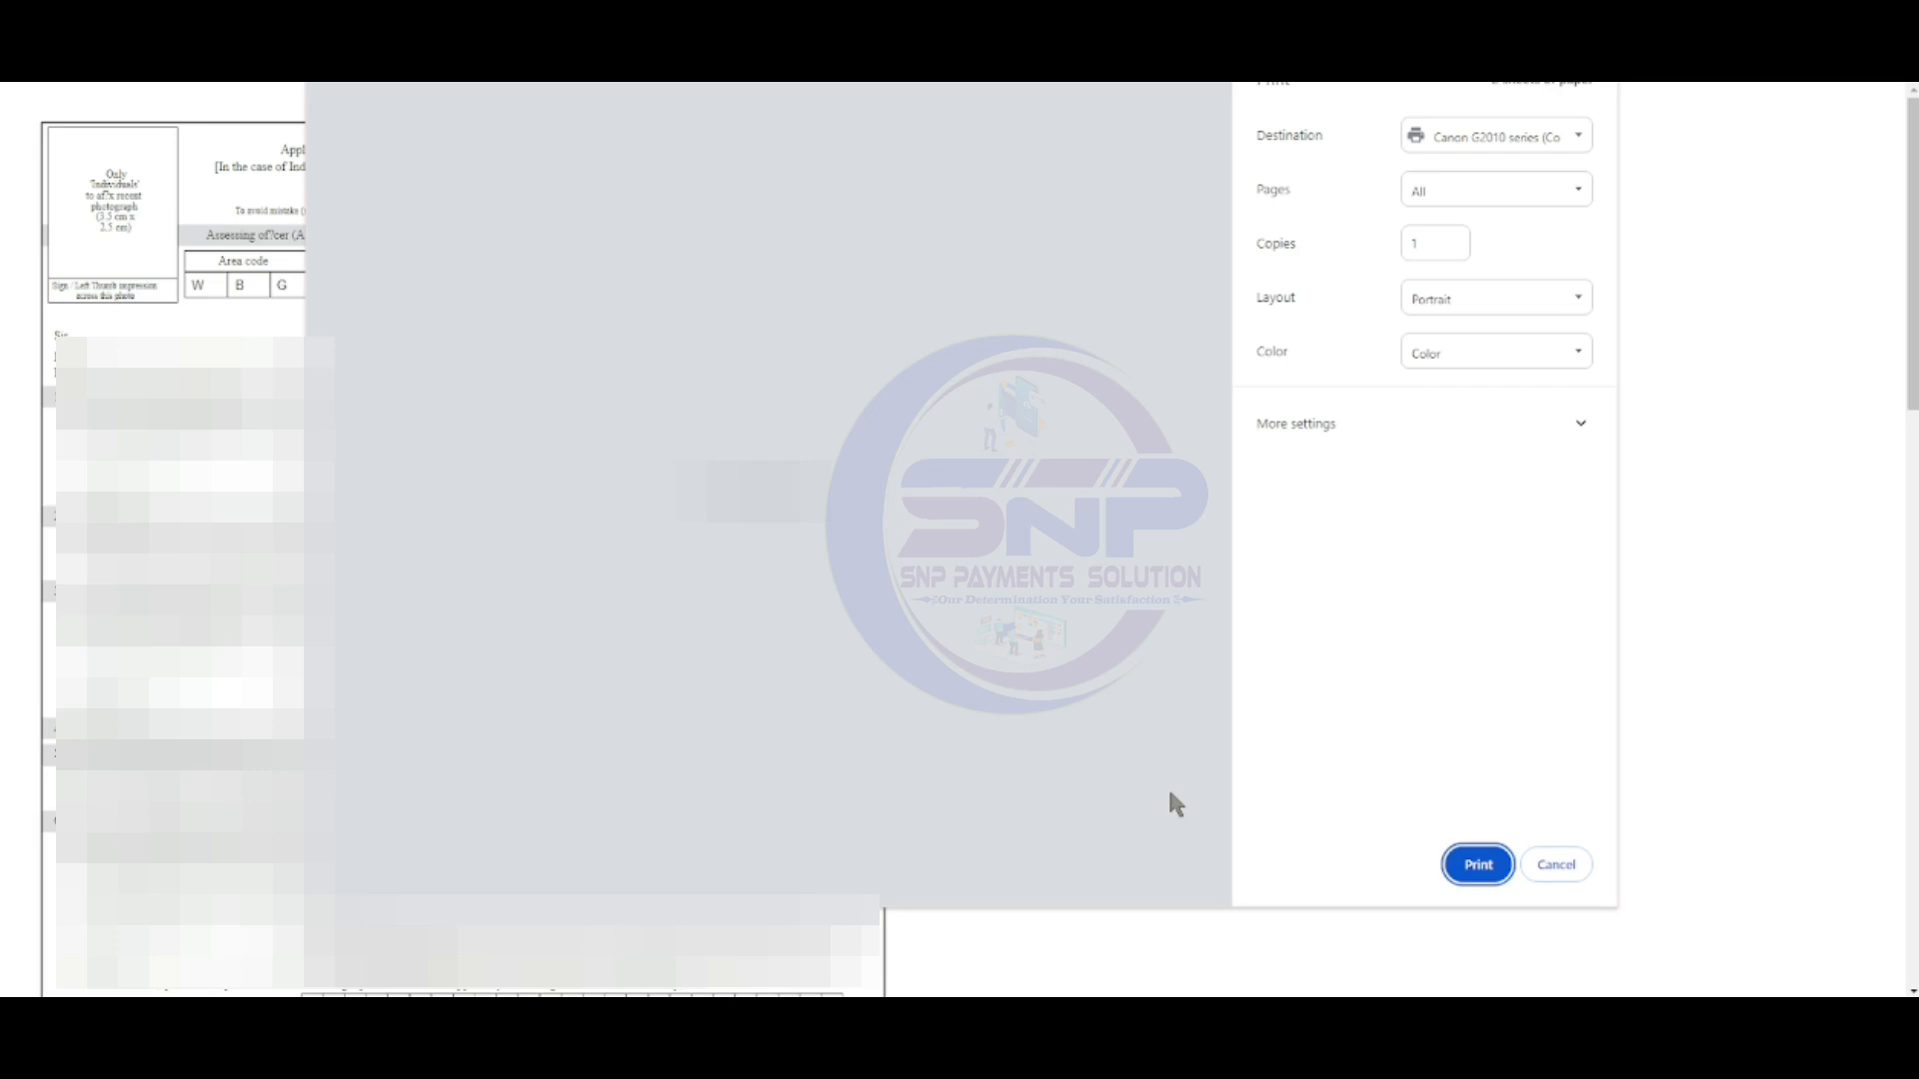
click(1539, 865)
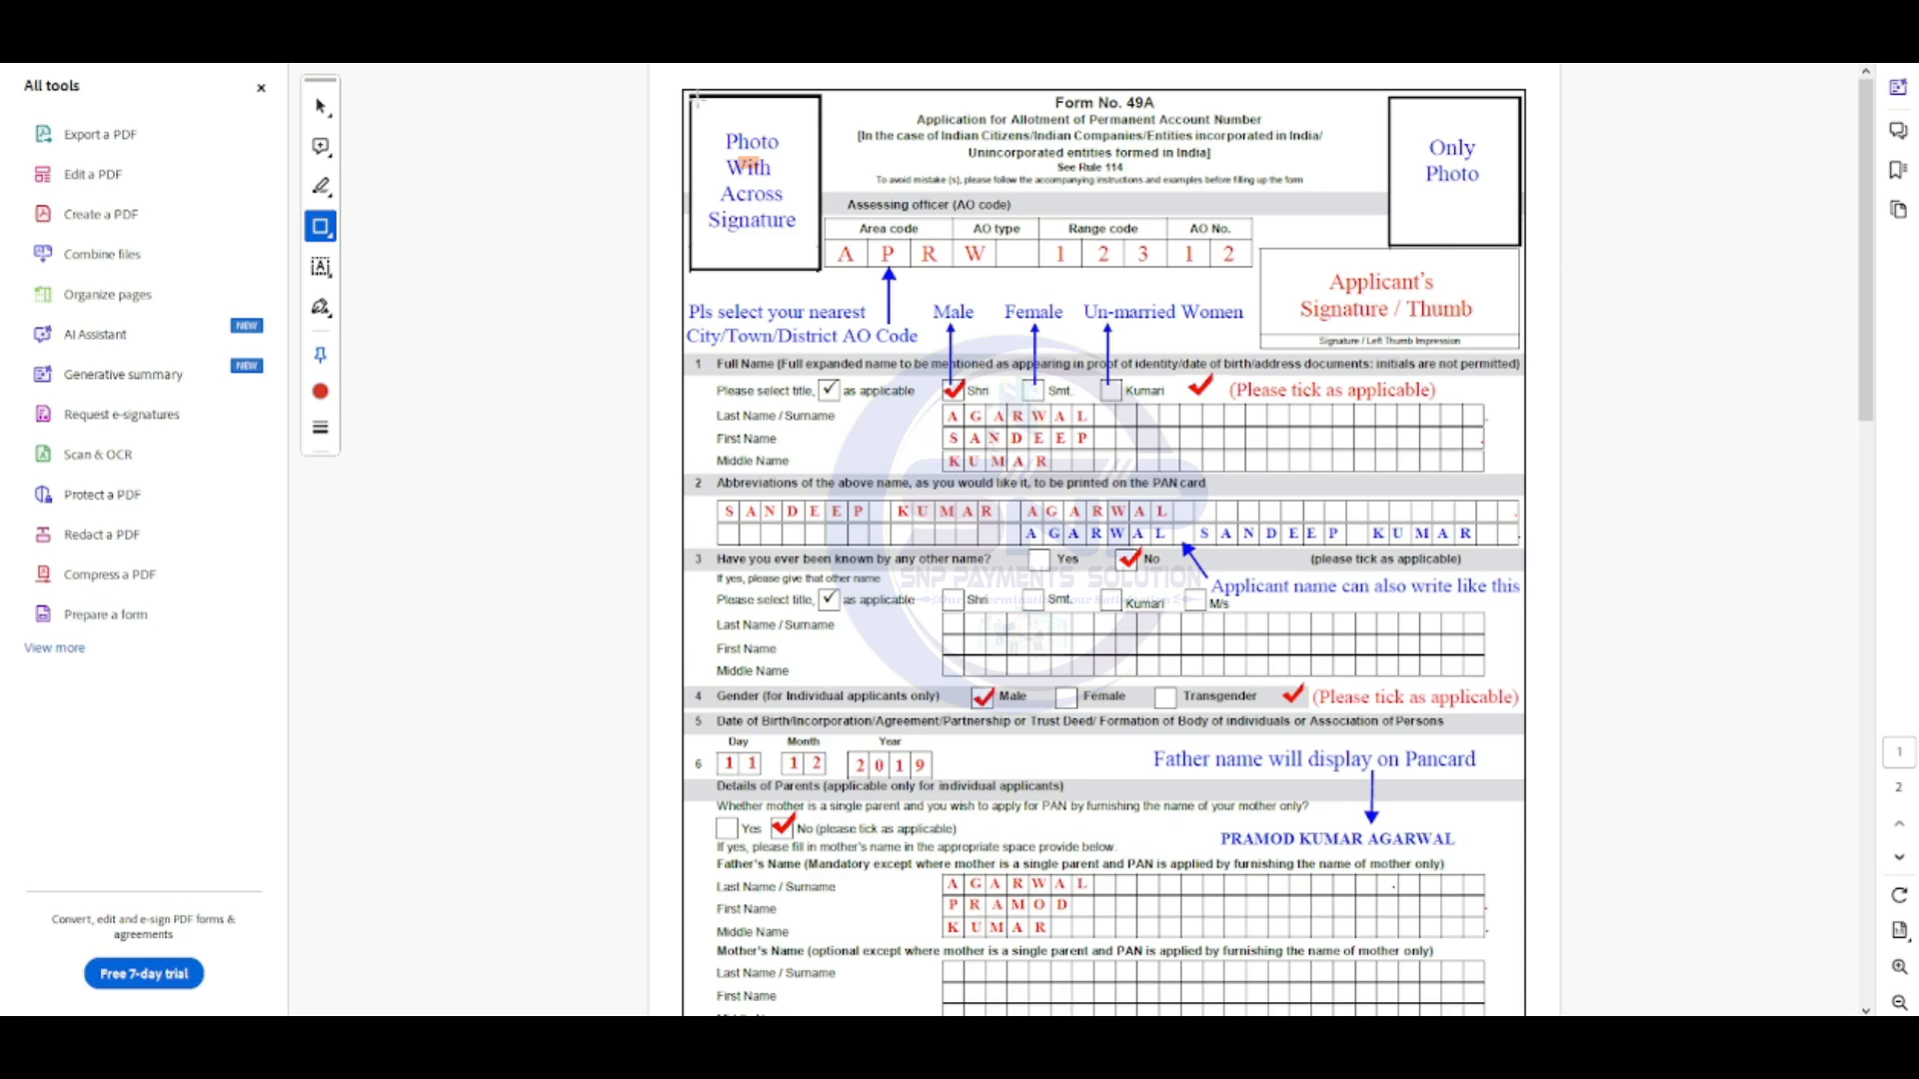
- On the sample Form 49A PDF in Adobe Acrobat, draw rectangles around both photo boxes, the cross-signature strip and the applicant's signature box
drag(697, 97, 816, 268)
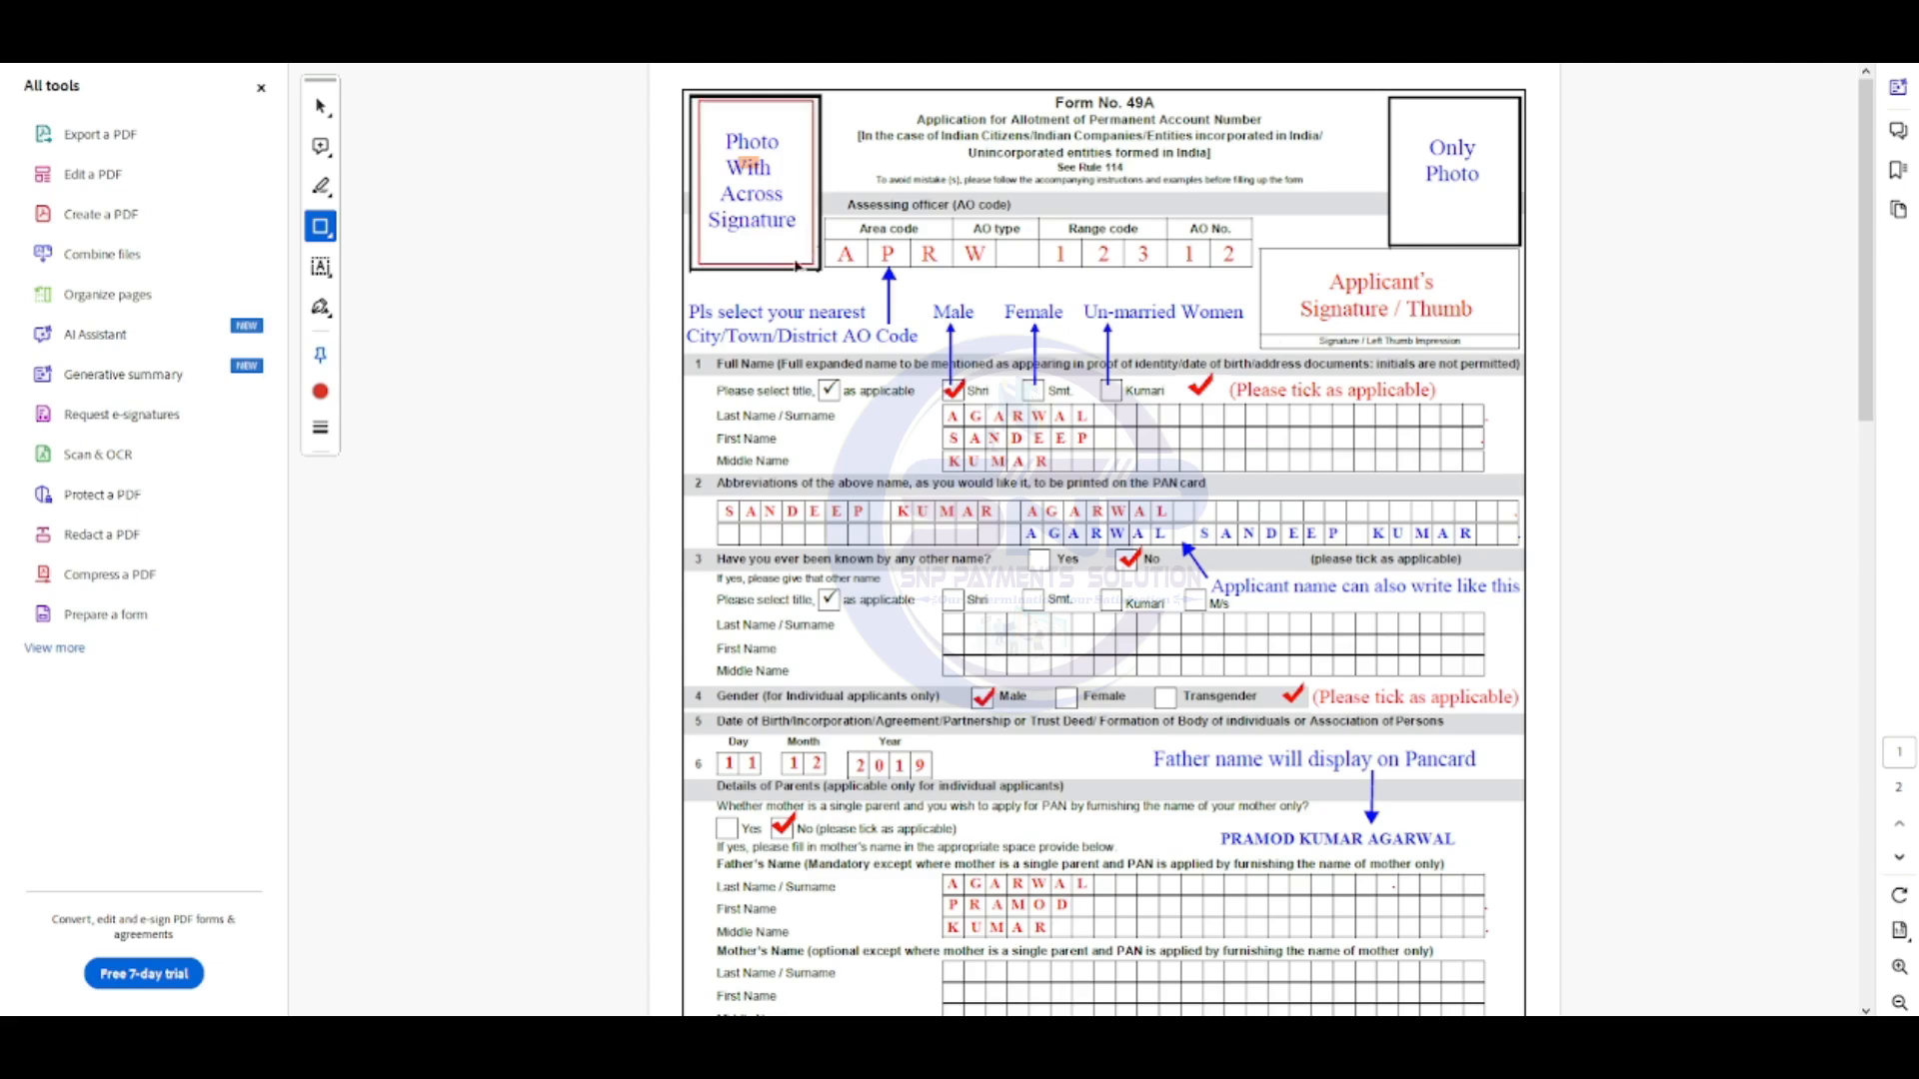
drag(665, 233, 839, 247)
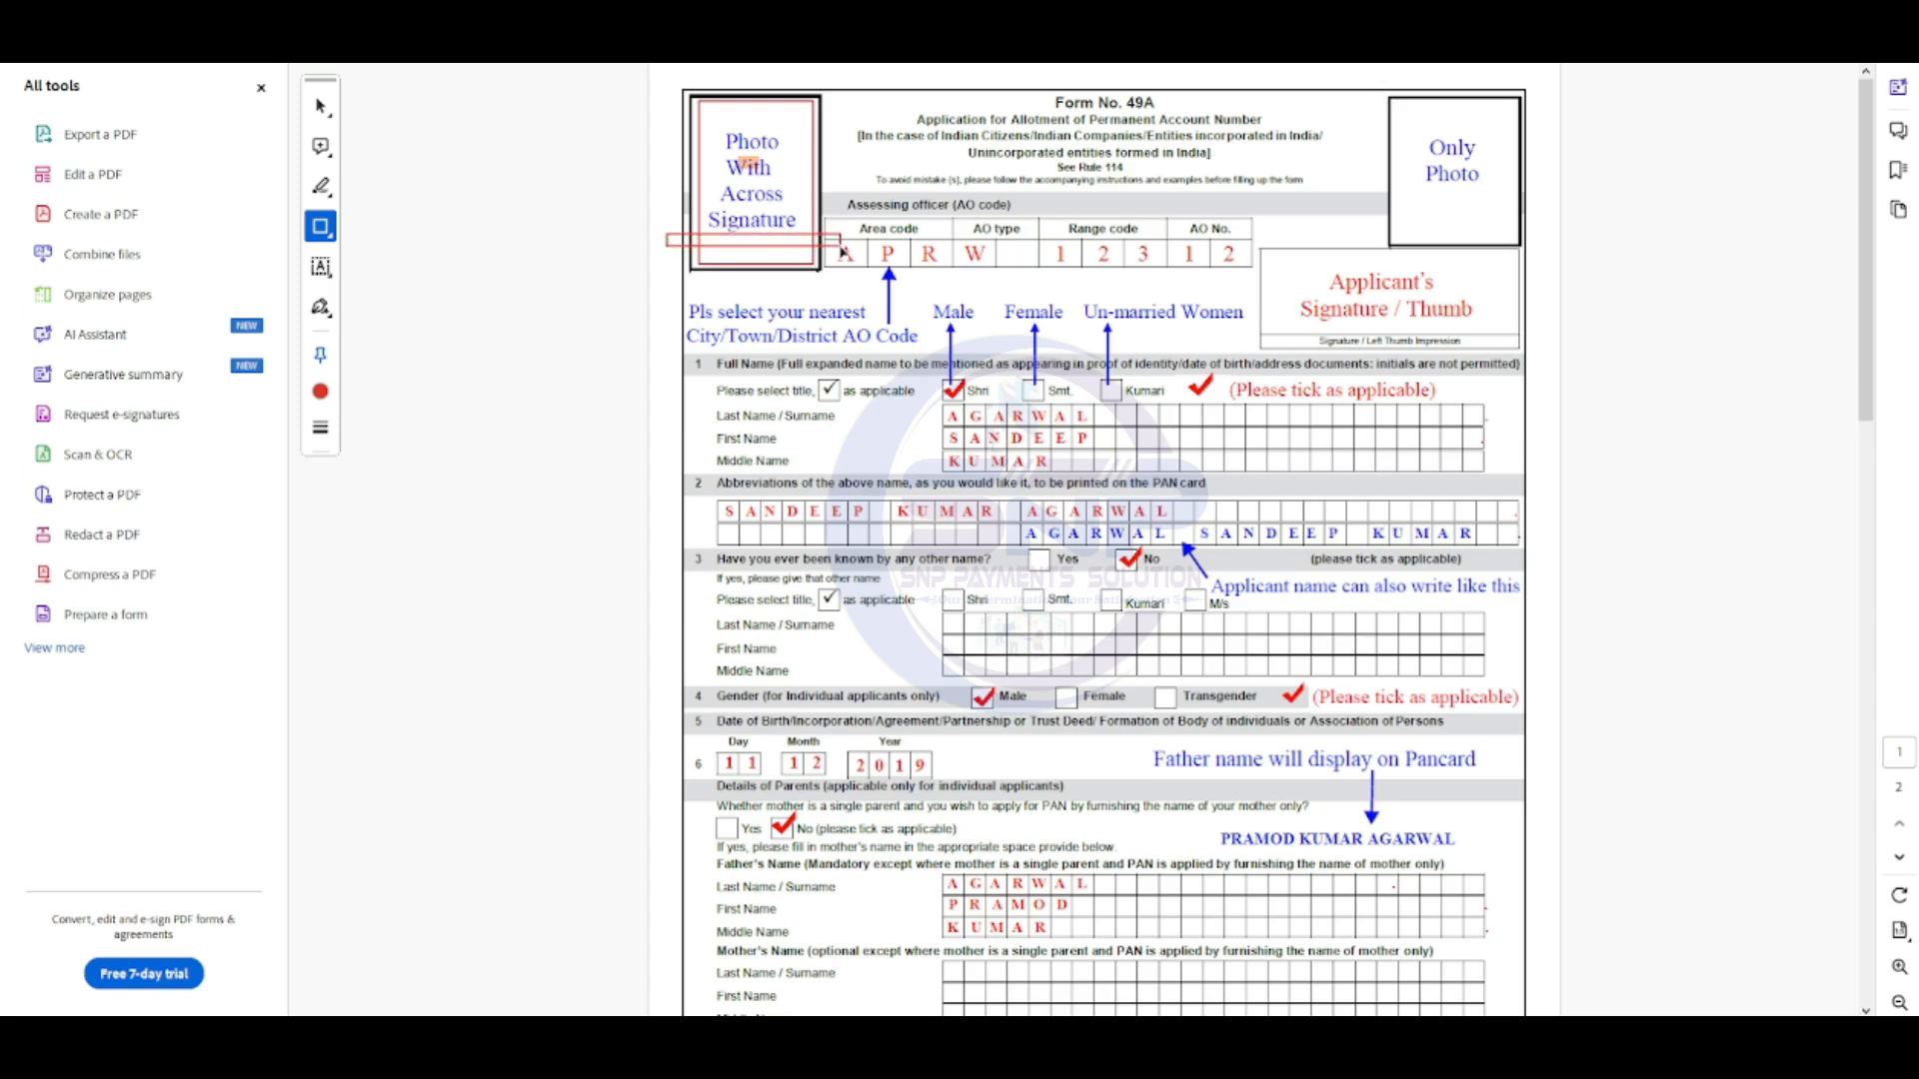
click(840, 245)
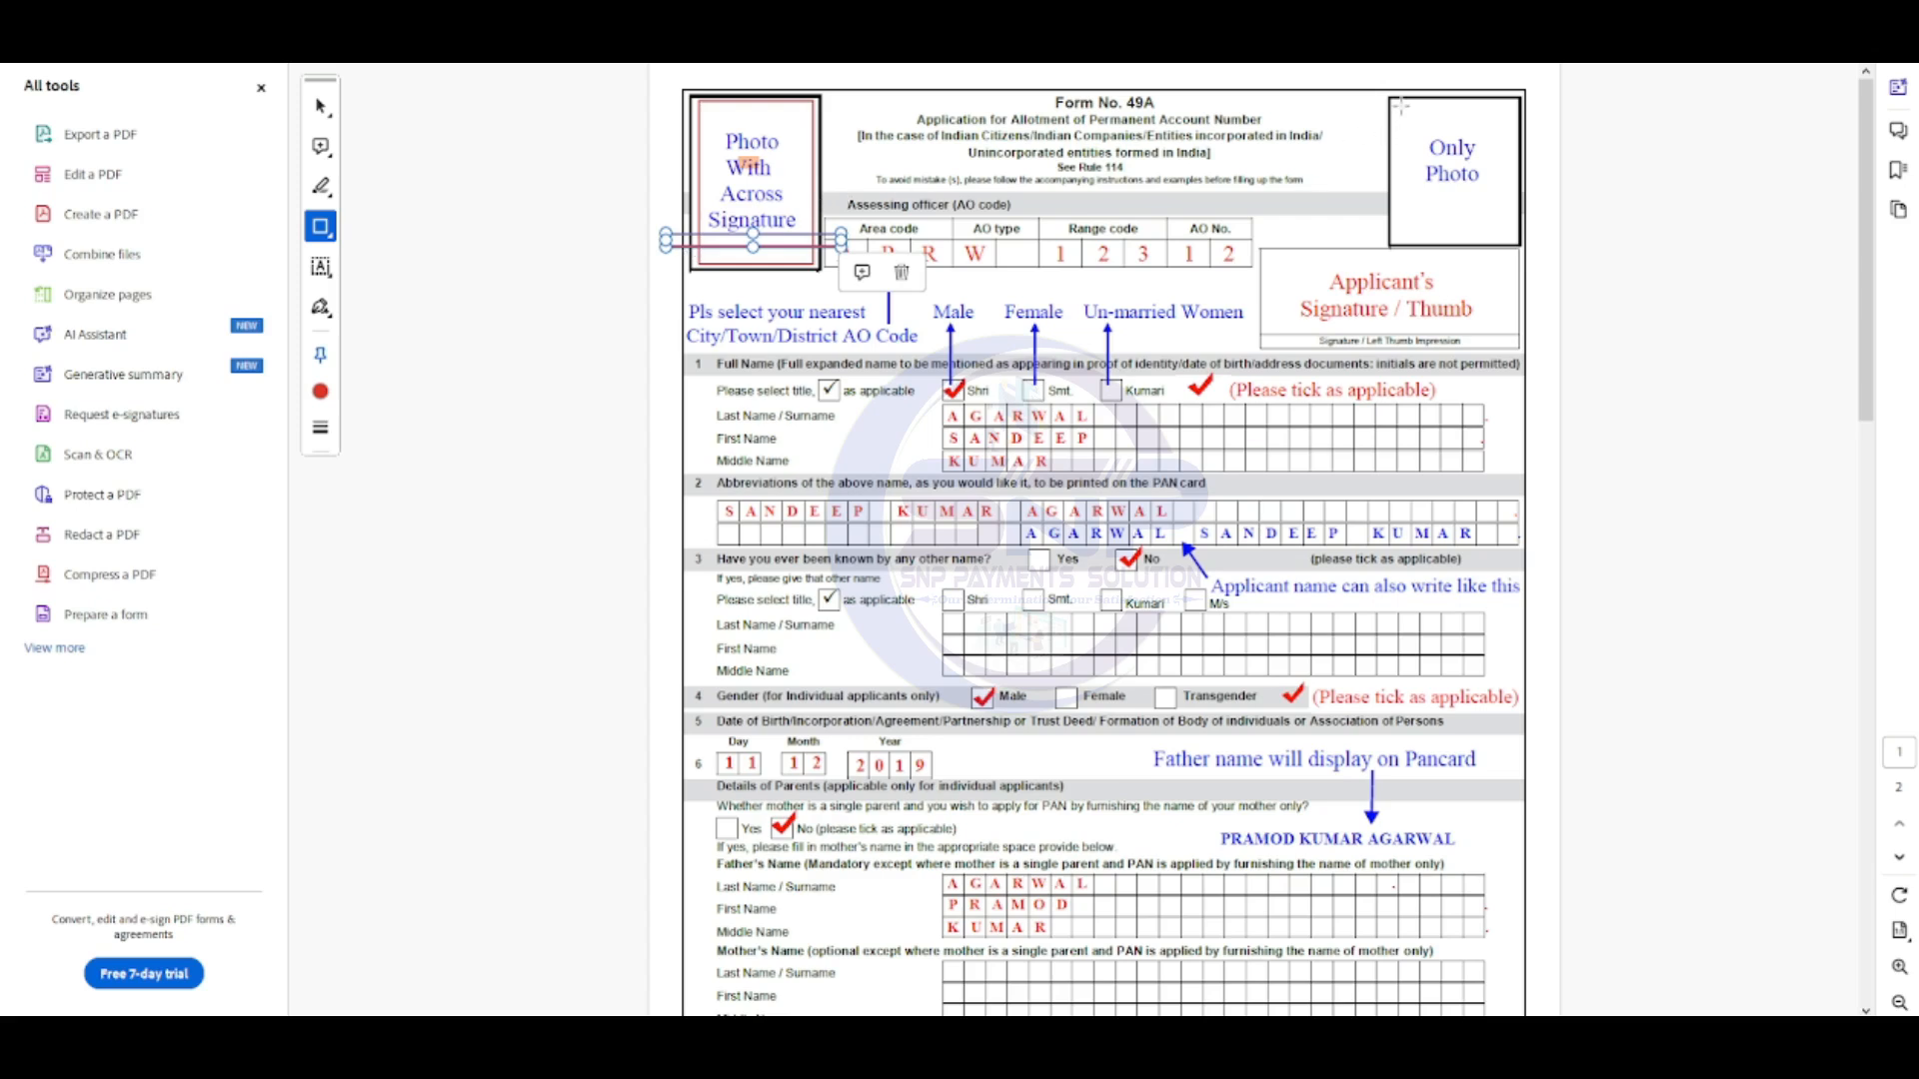
drag(1399, 107, 1508, 231)
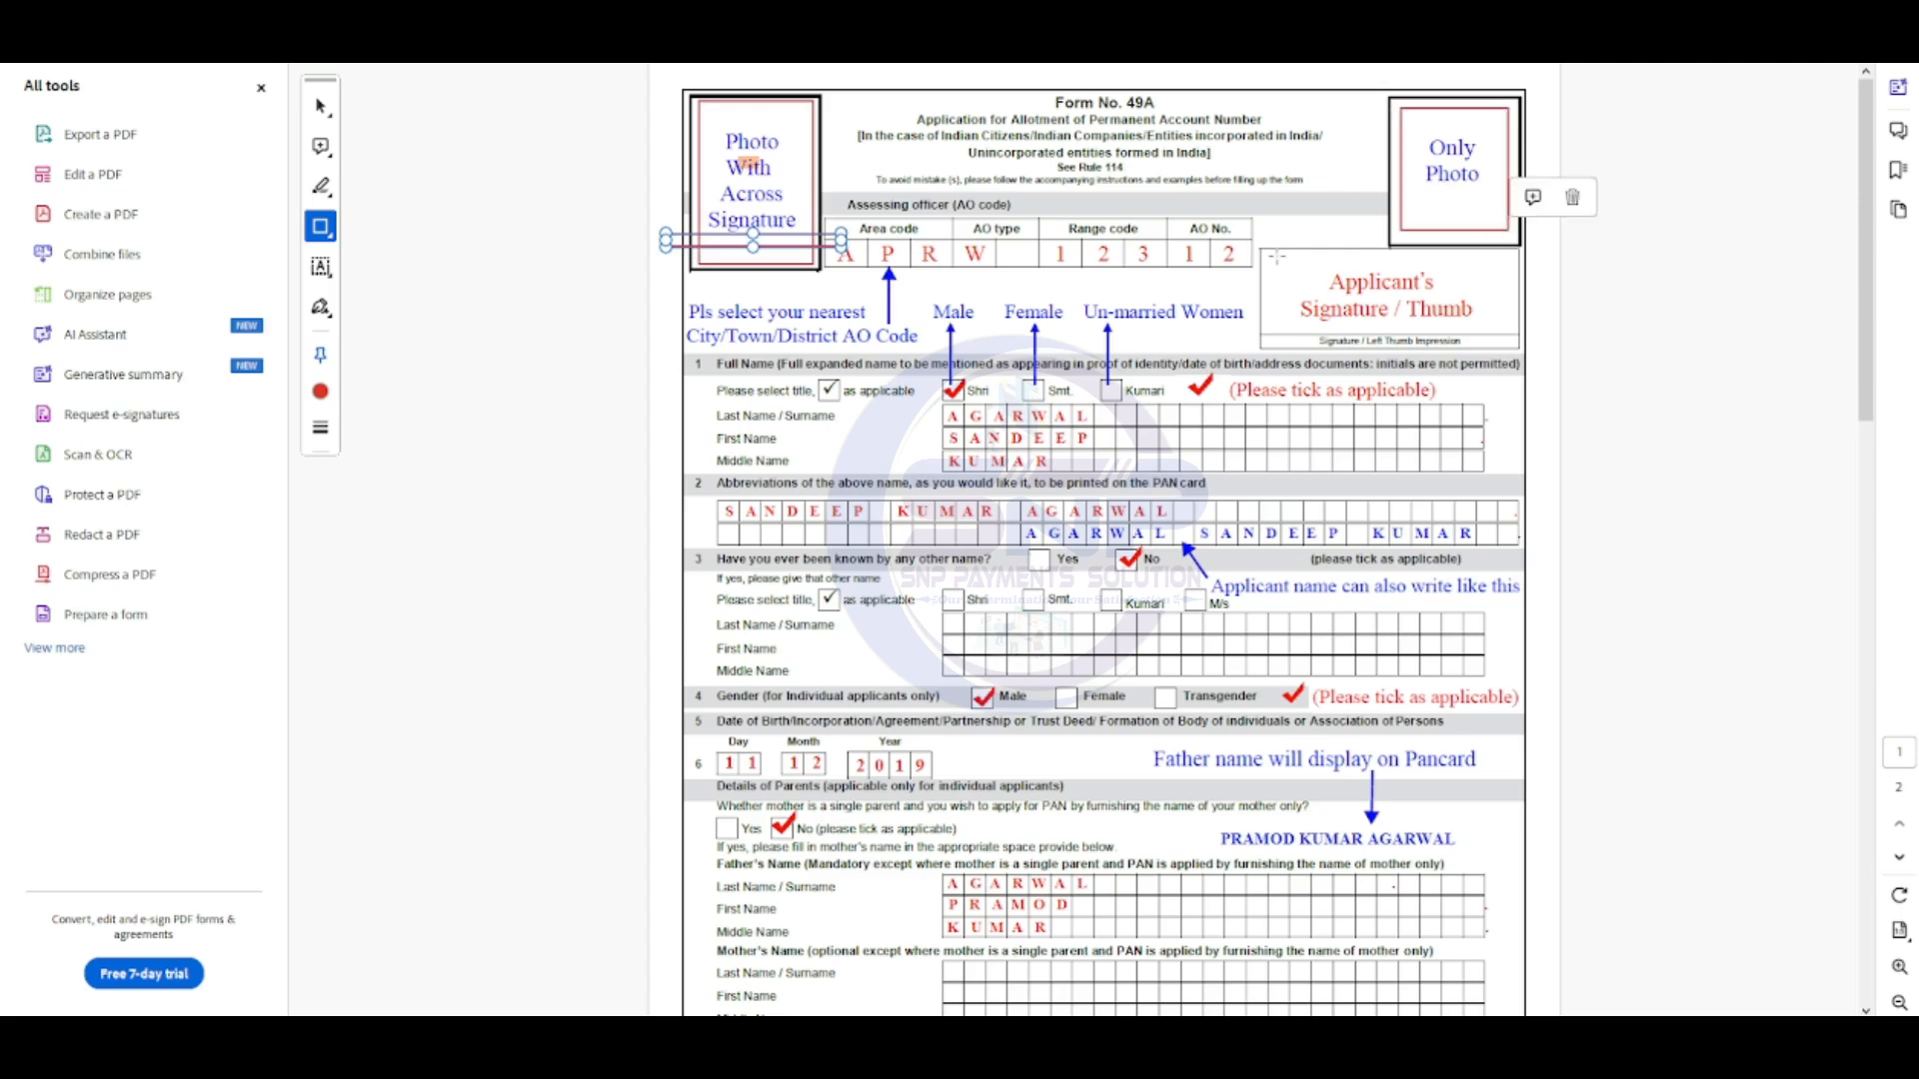
drag(1277, 258, 1484, 327)
scroll(1372, 327, down, 10)
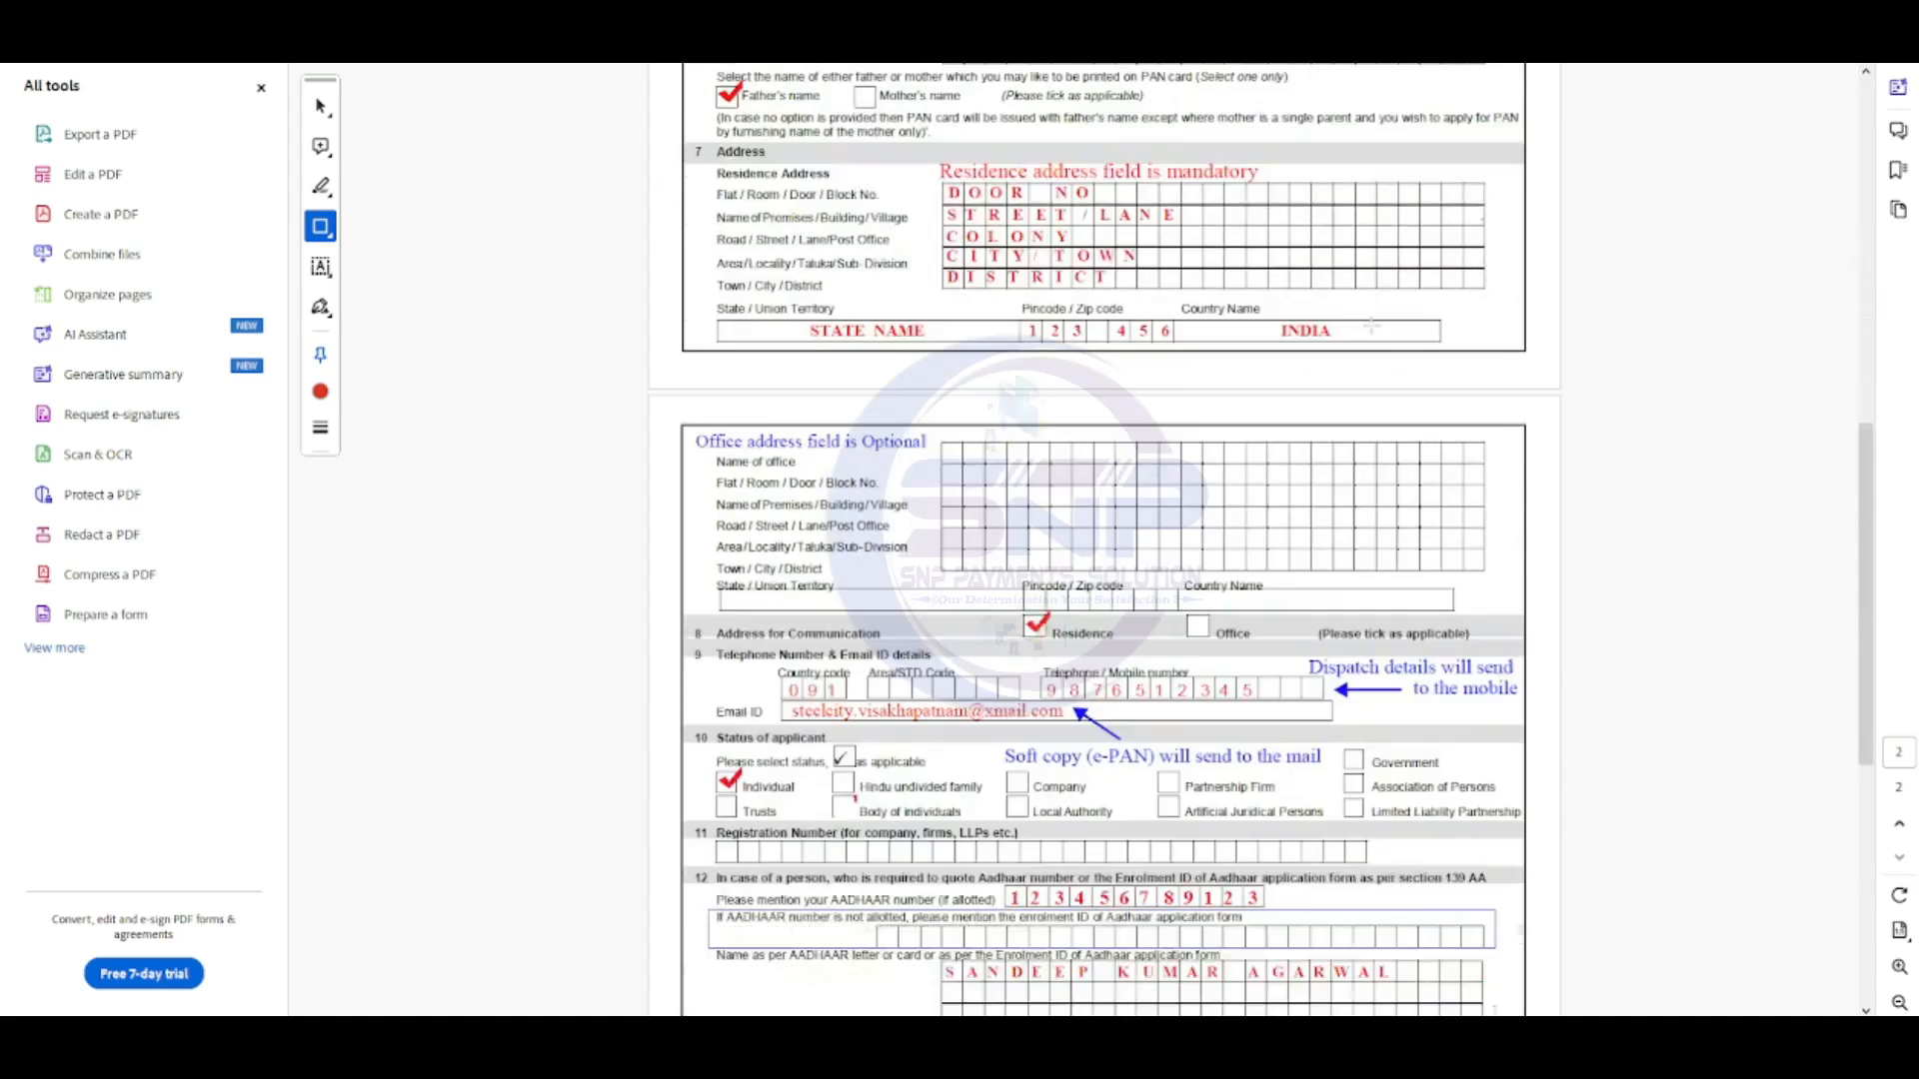
scroll(1372, 326, down, 6)
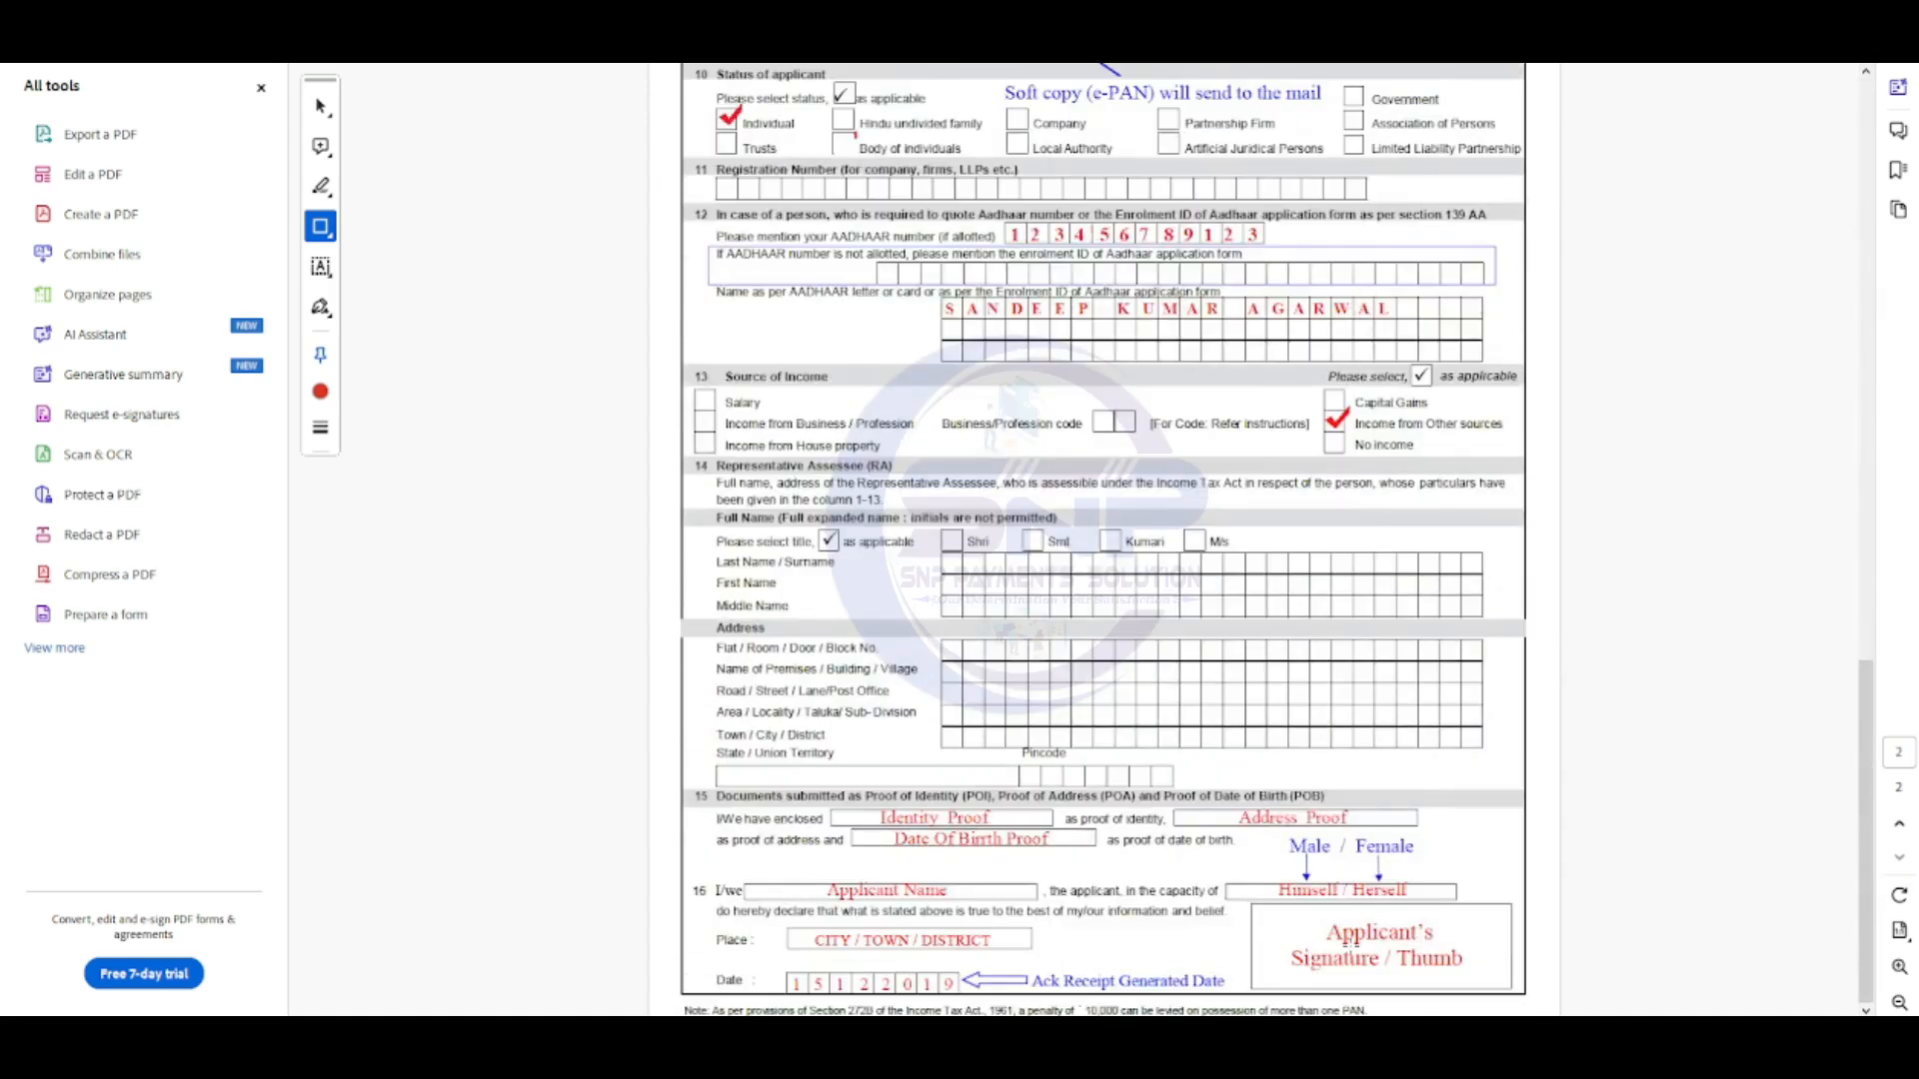
- Draw rectangles around the applicant's signature box at the end of Form 49A and the handwritten signature below the Aadhaar copy
mouse_move(1258, 911)
mouse_down()
mouse_move(1370, 965)
mouse_move(1497, 982)
mouse_up()
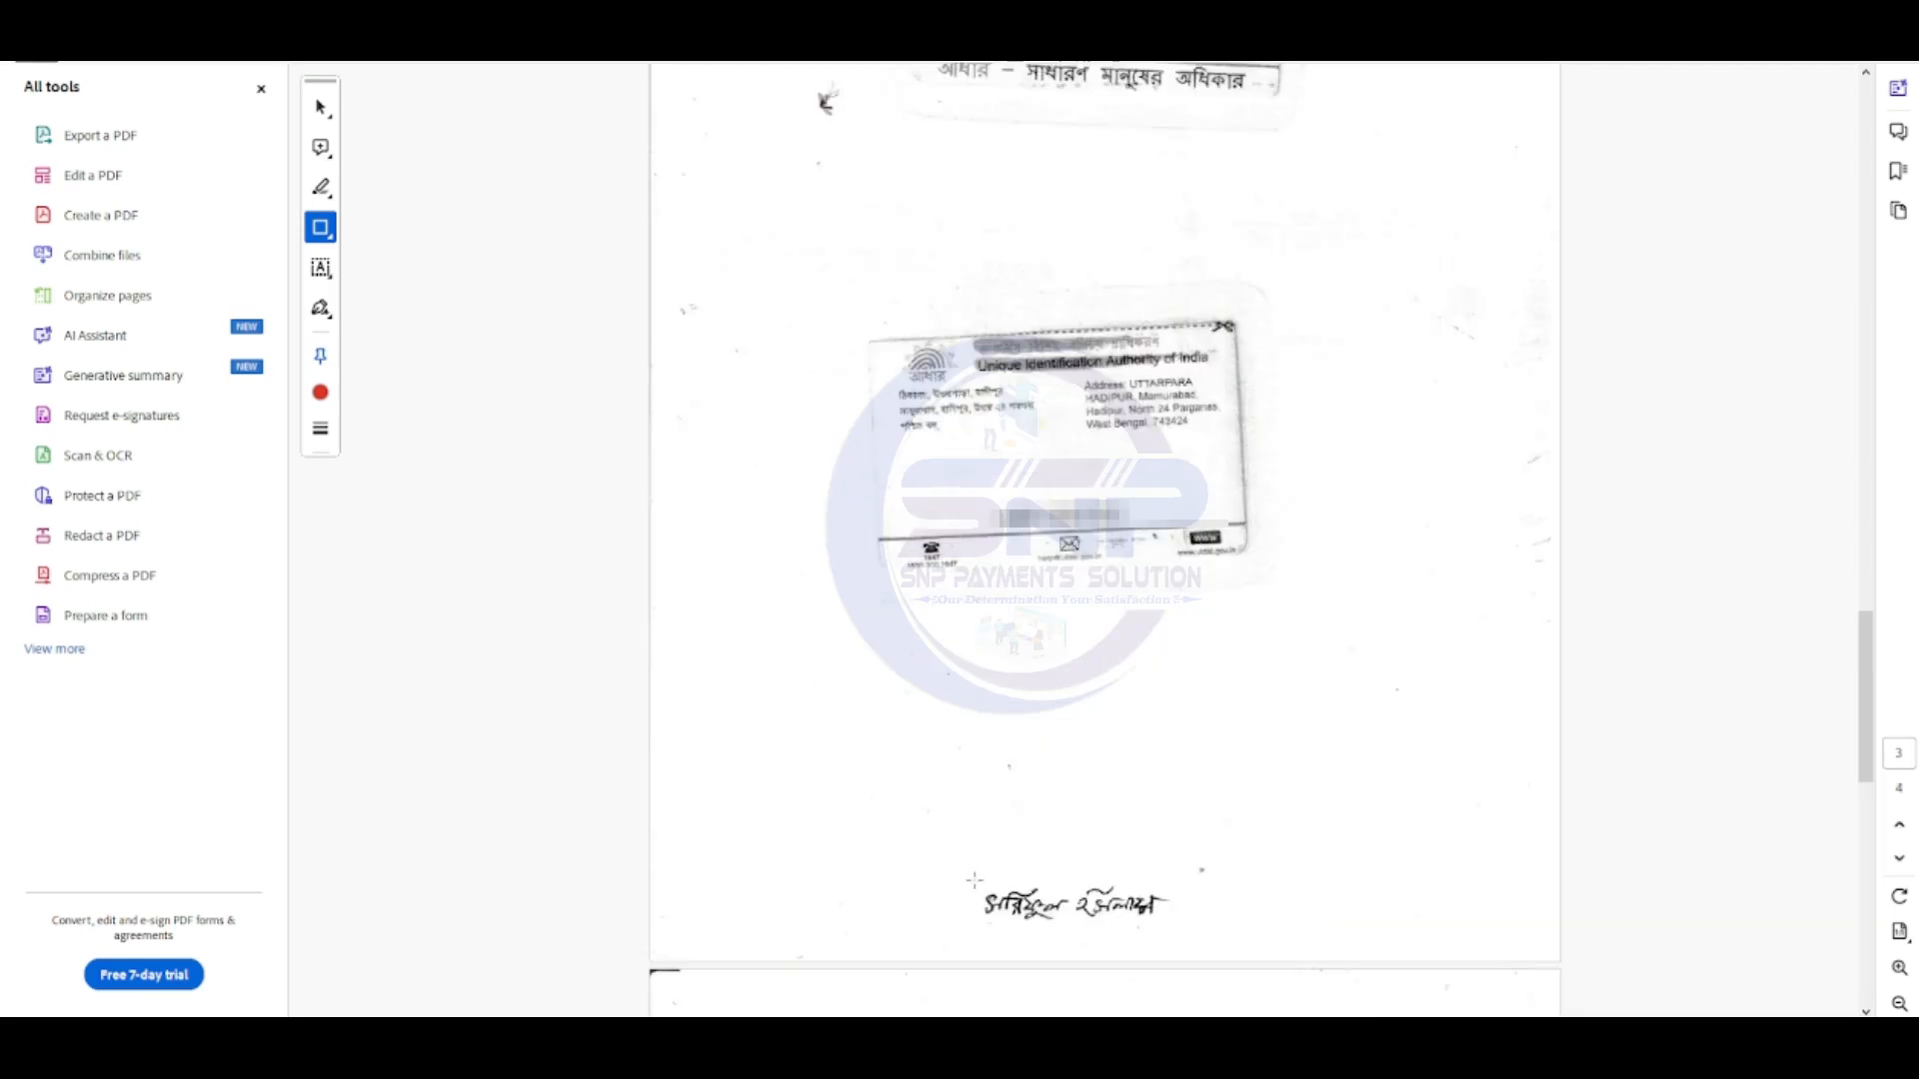
mouse_move(969, 878)
mouse_down()
mouse_move(1070, 921)
mouse_move(1179, 928)
mouse_up()
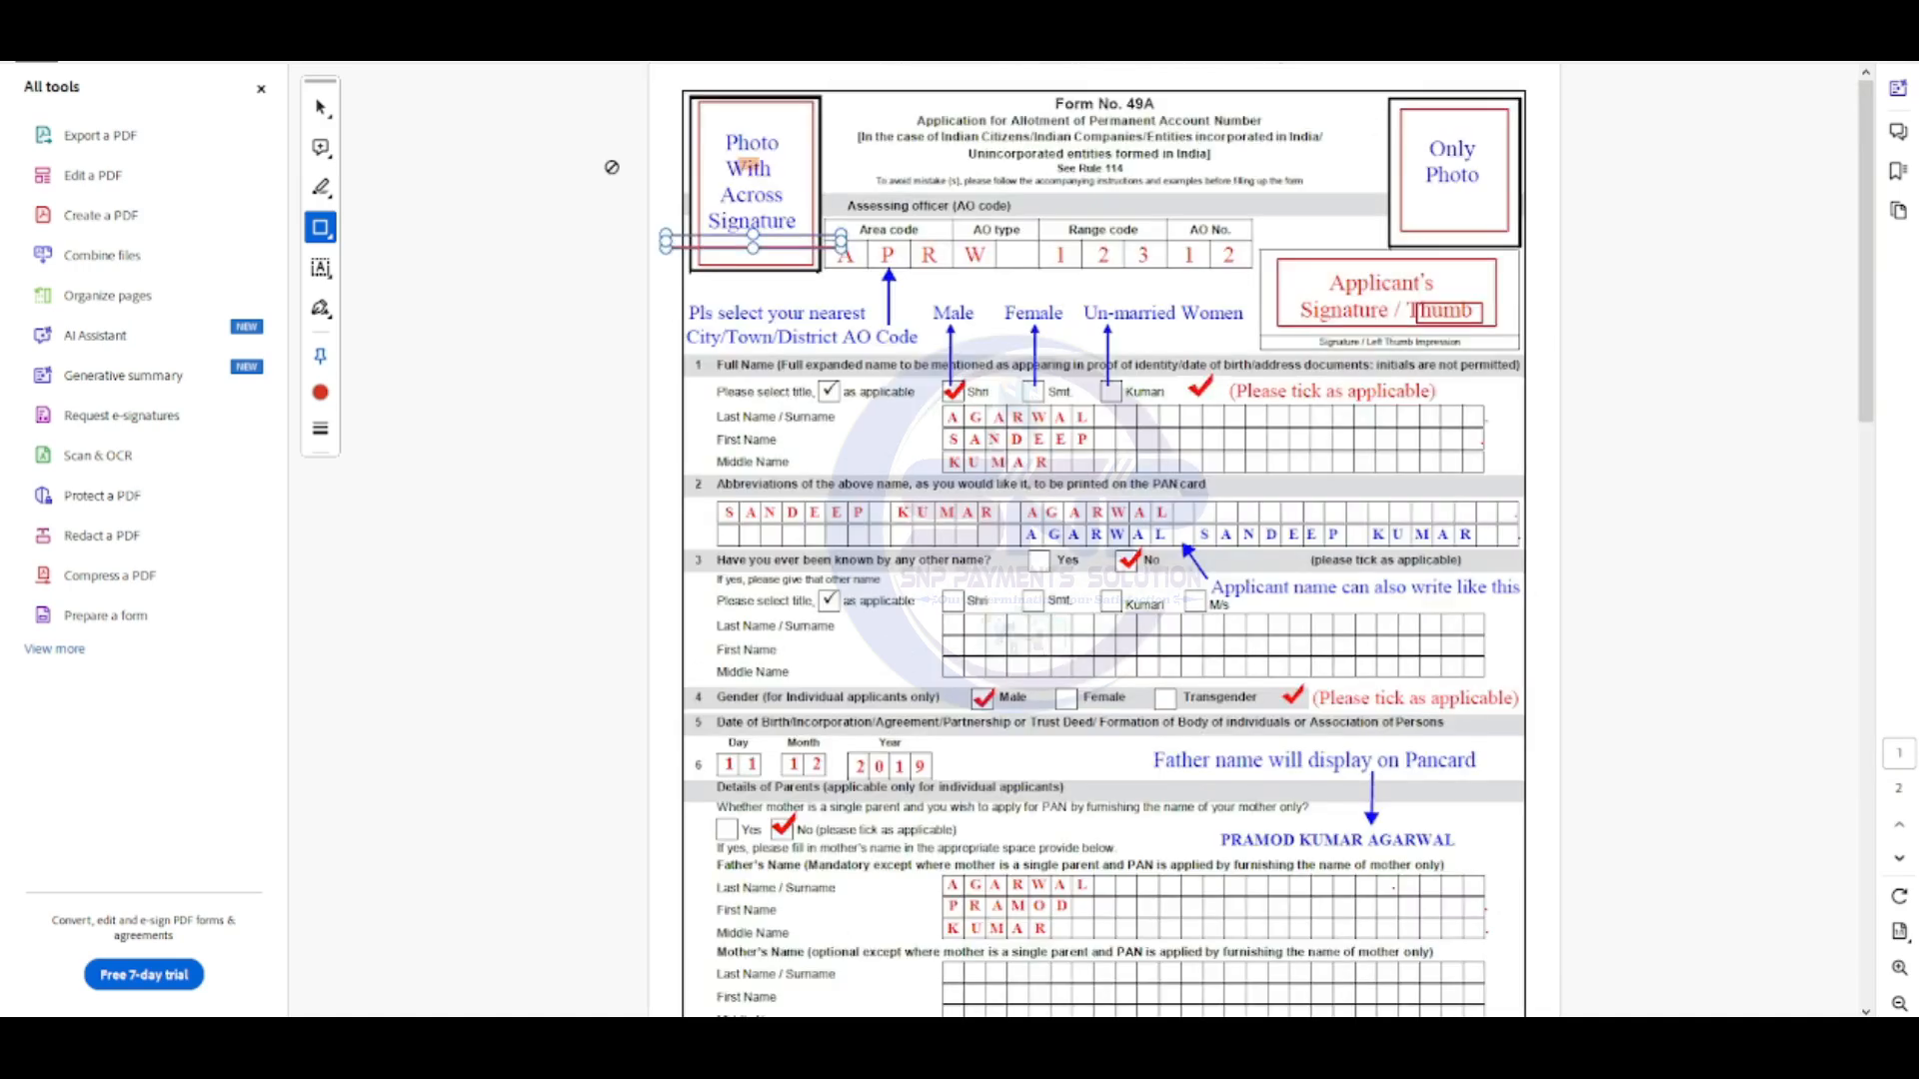
- Draw large rectangles framing the form's first page, its second page and the Aadhaar copy page
drag(681, 84, 1523, 1015)
scroll(1474, 688, down, 9)
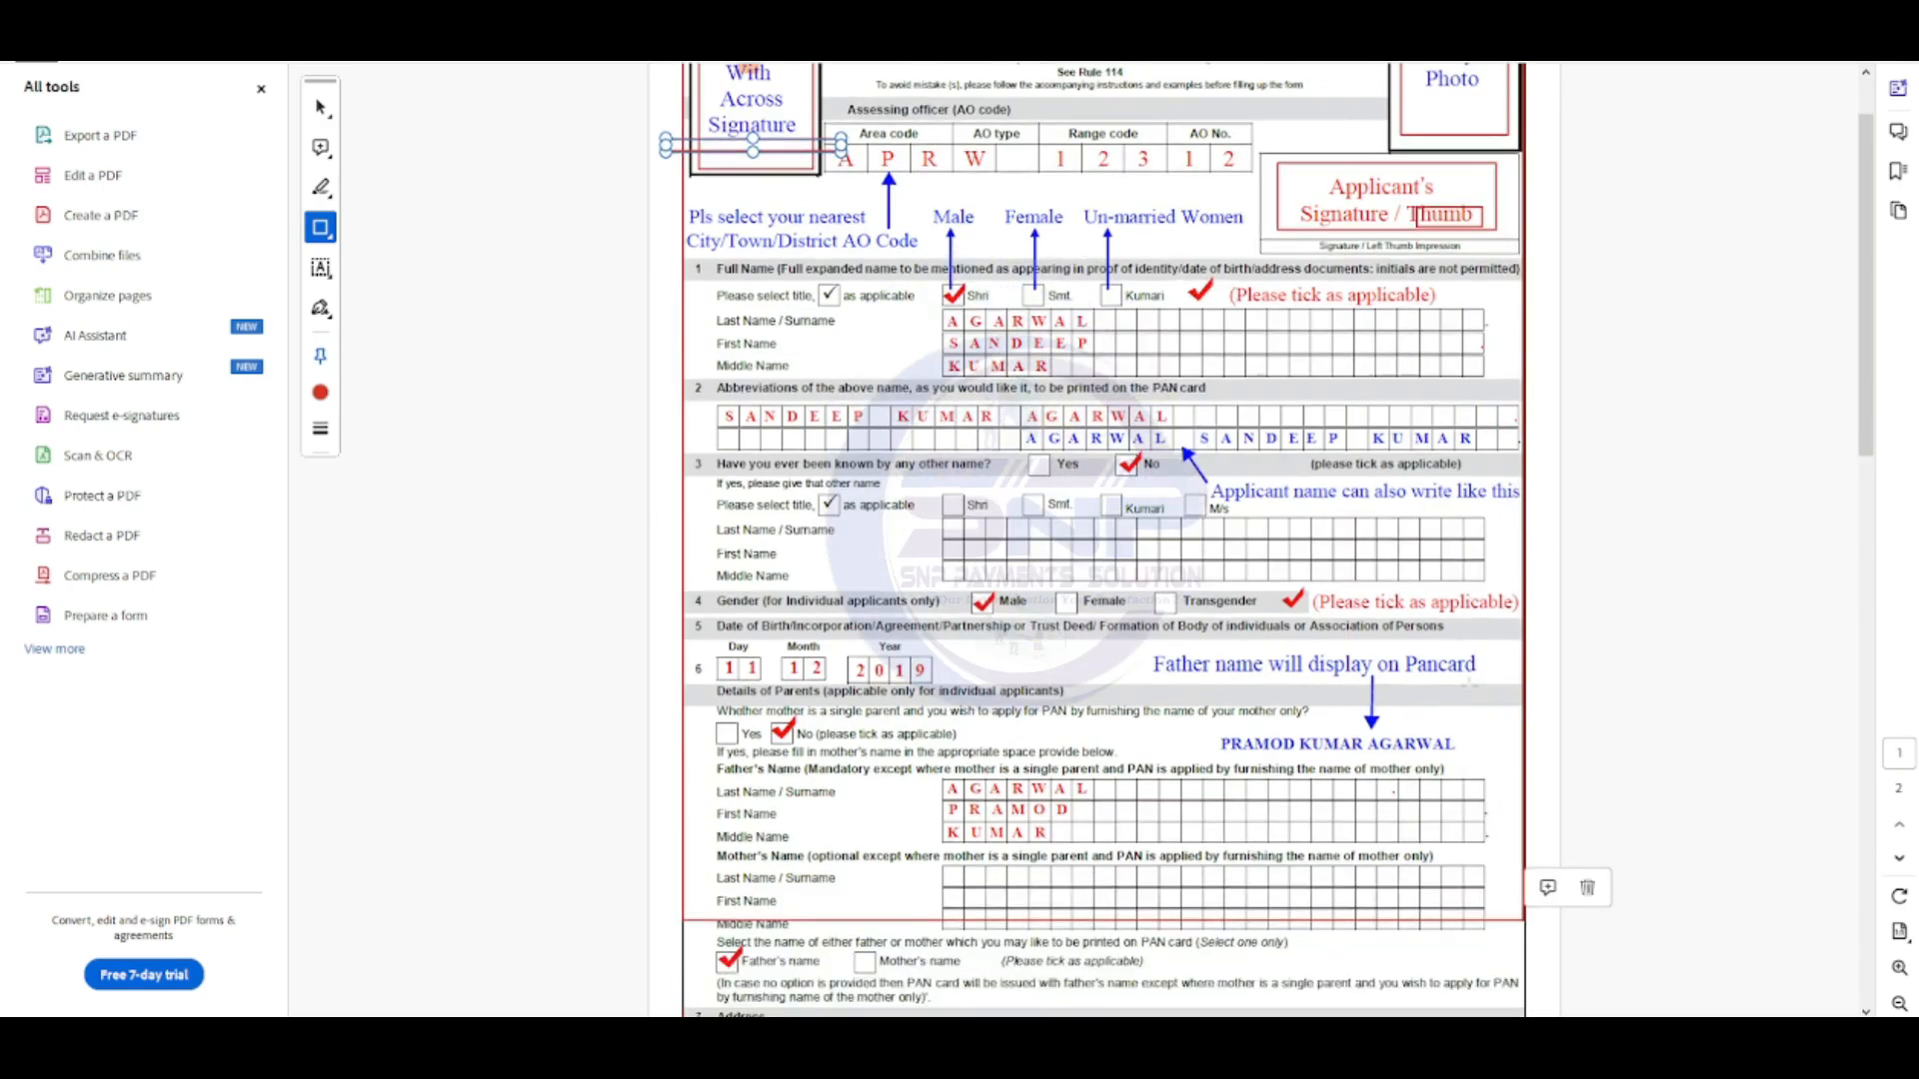
scroll(1471, 683, down, 4)
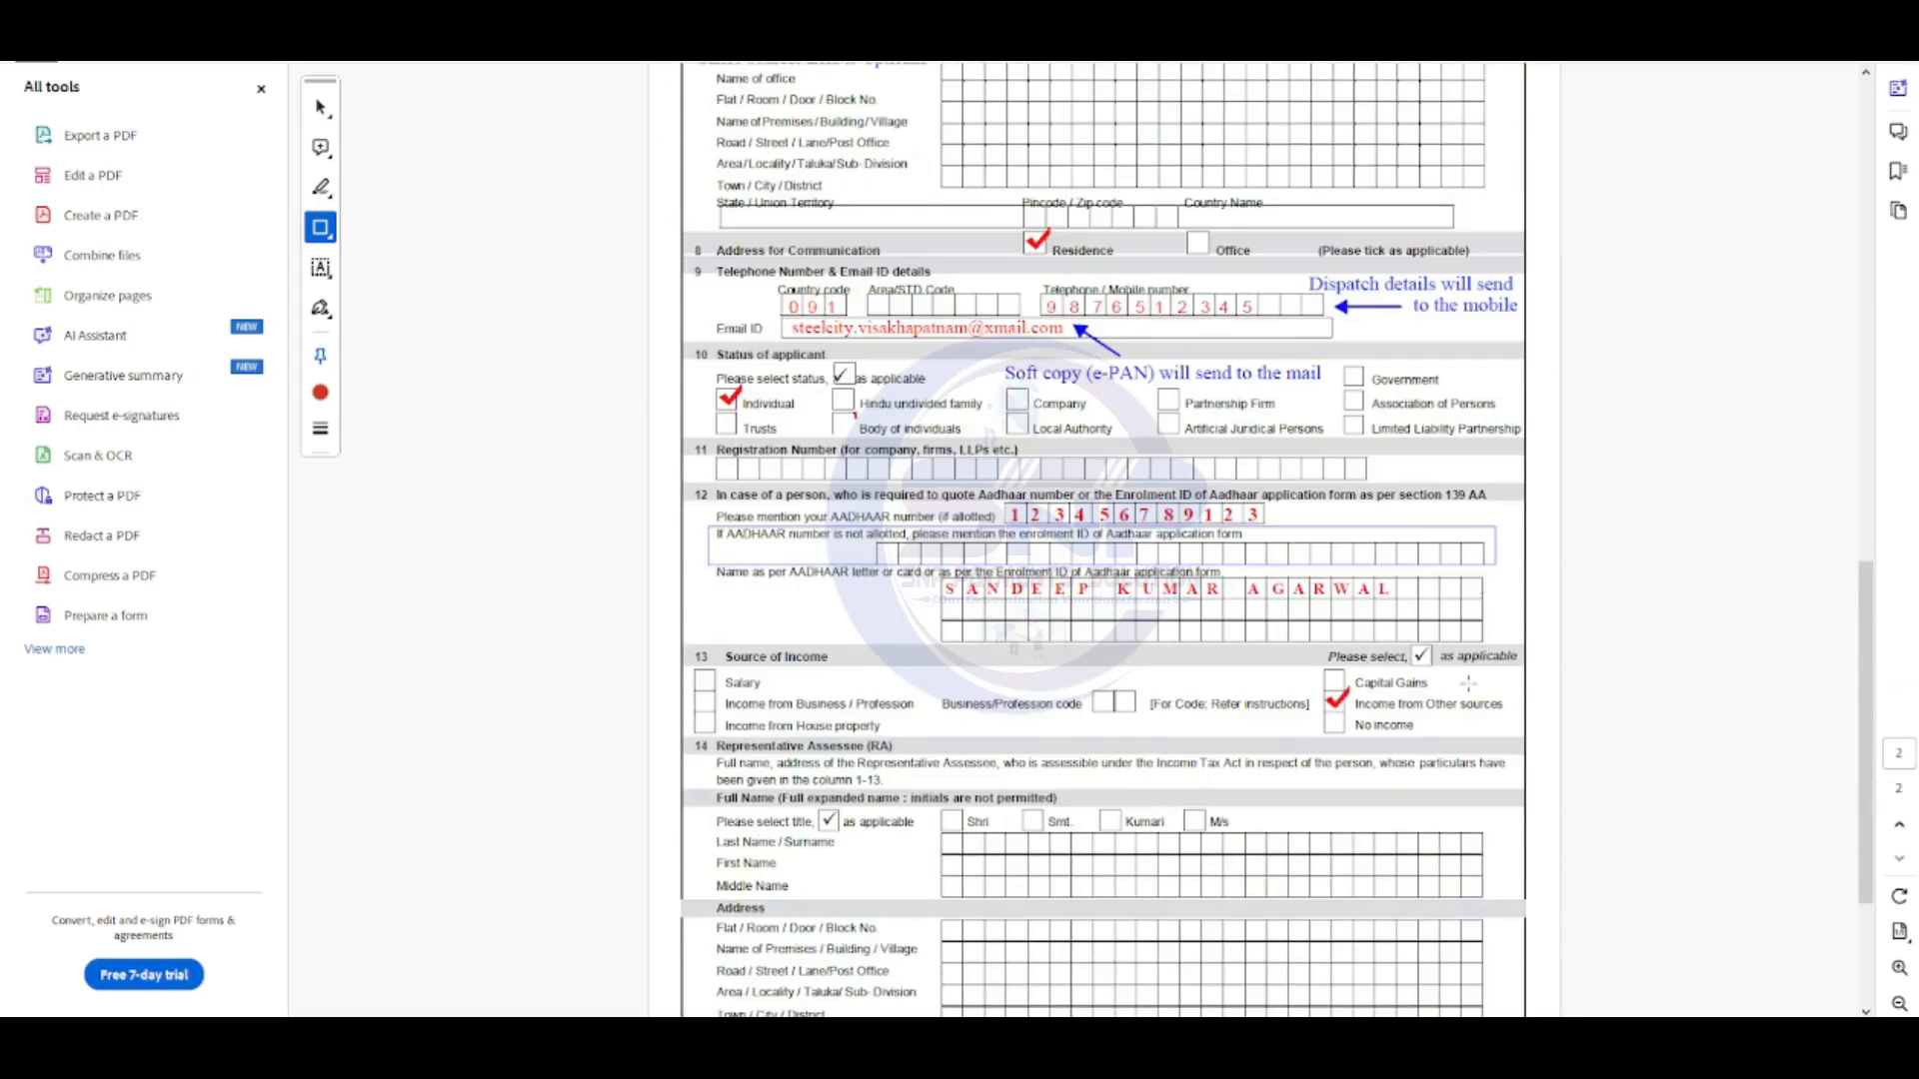
scroll(1467, 683, up, 2)
scroll(1469, 682, down, 1)
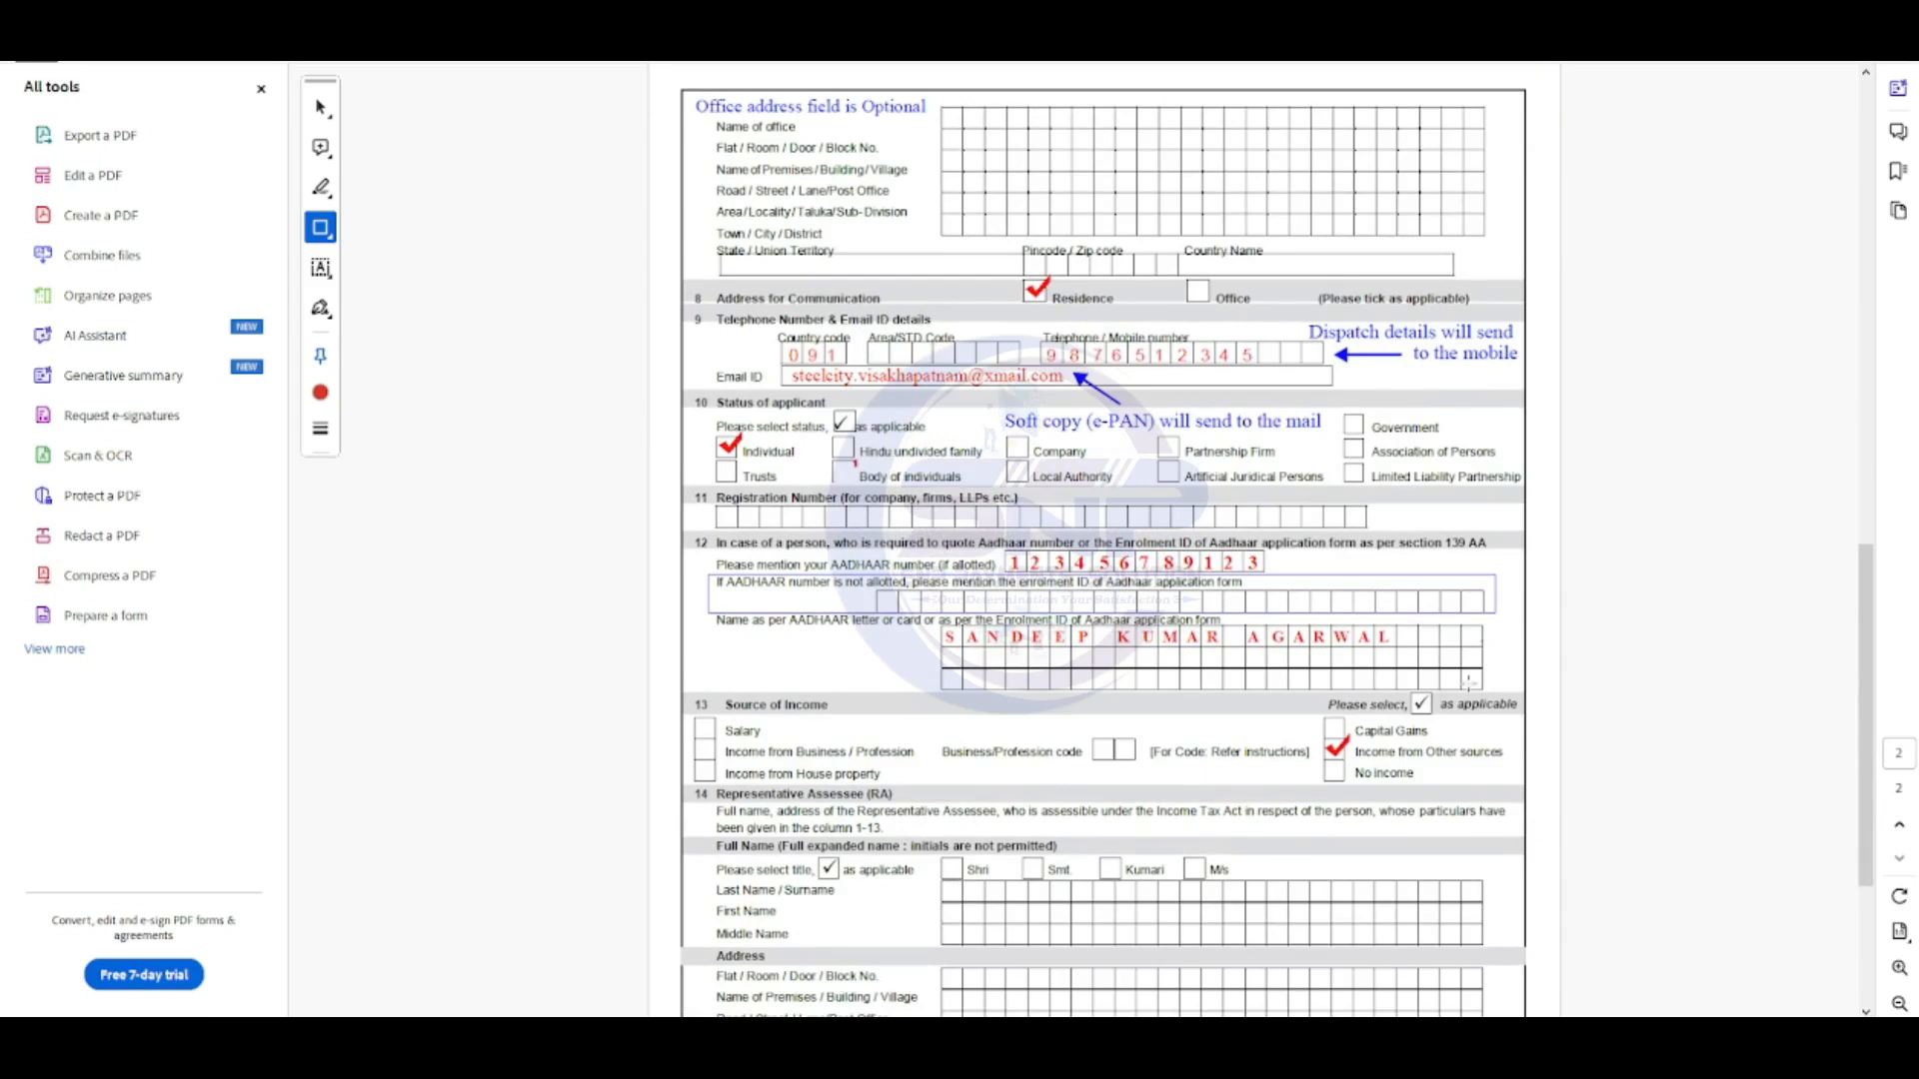
mouse_move(670, 78)
mouse_down()
mouse_move(935, 432)
mouse_move(1534, 997)
mouse_up()
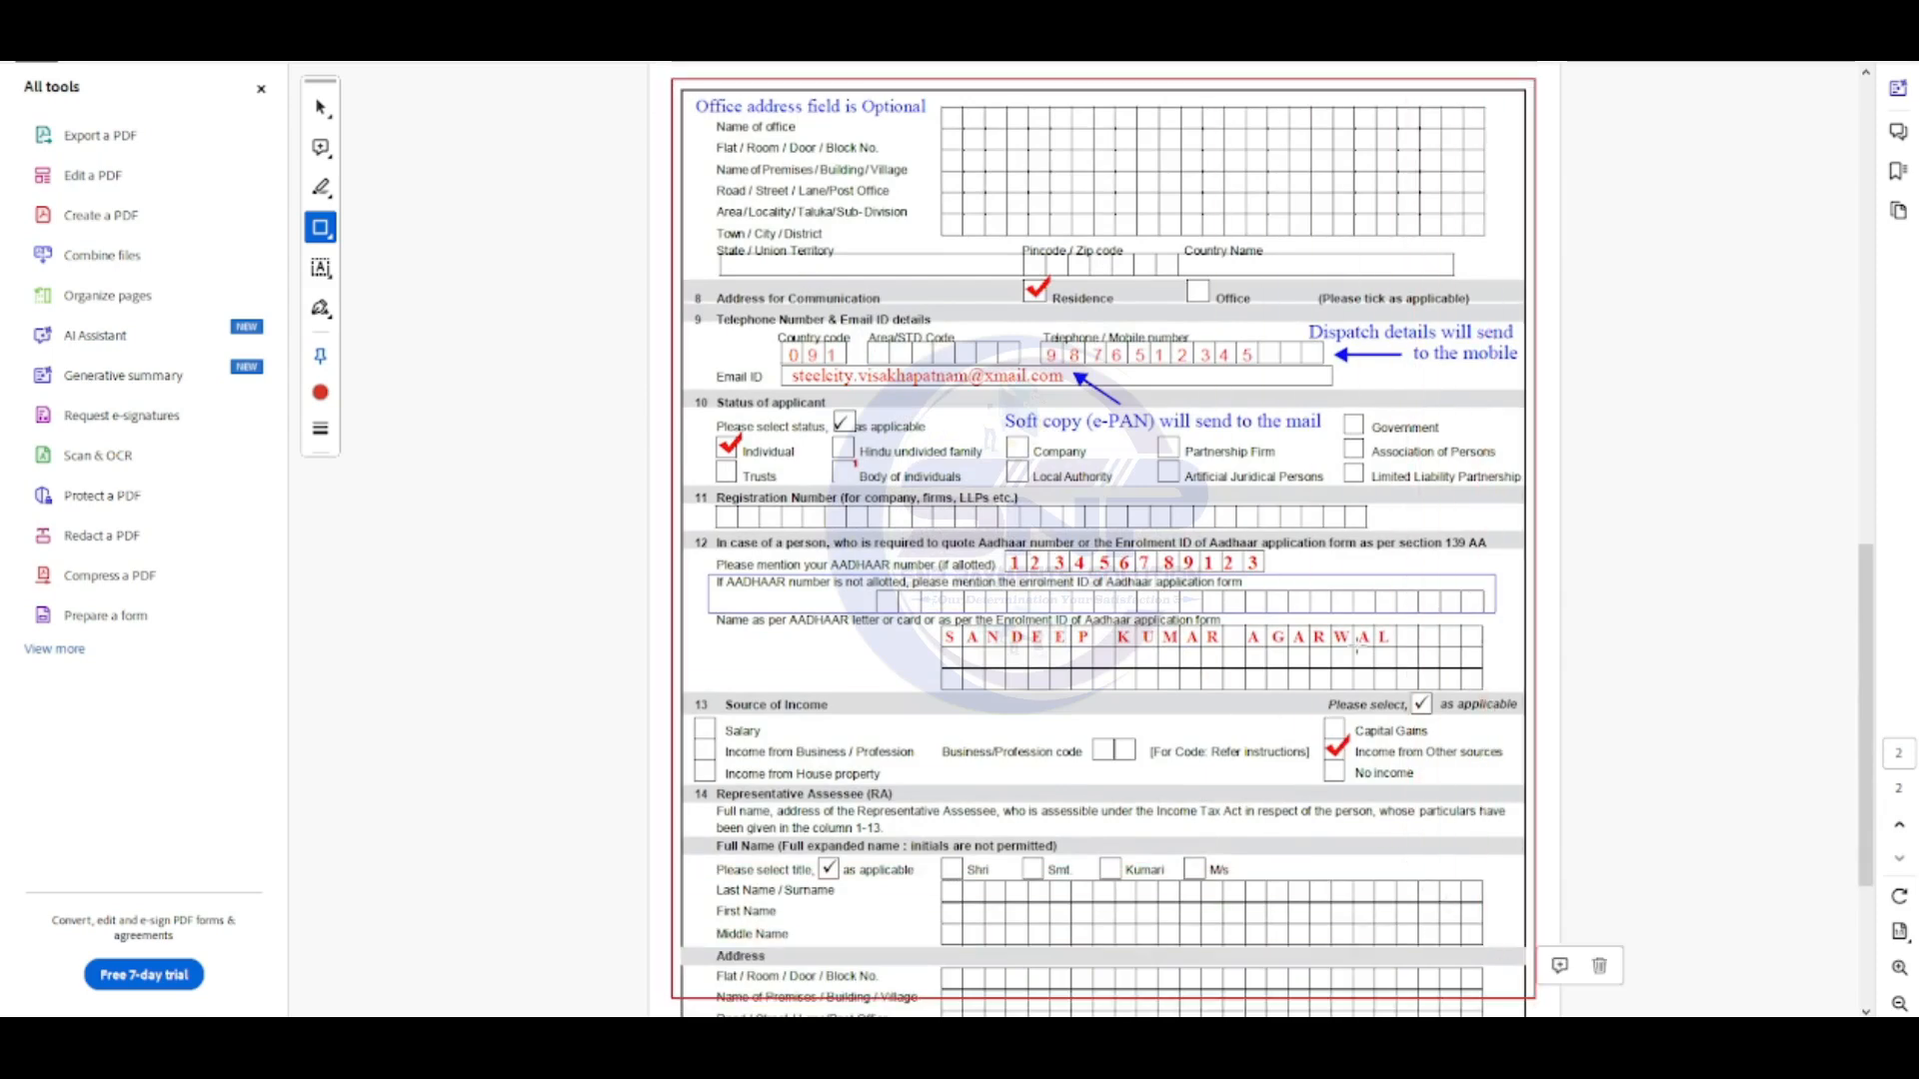
scroll(1356, 648, down, 10)
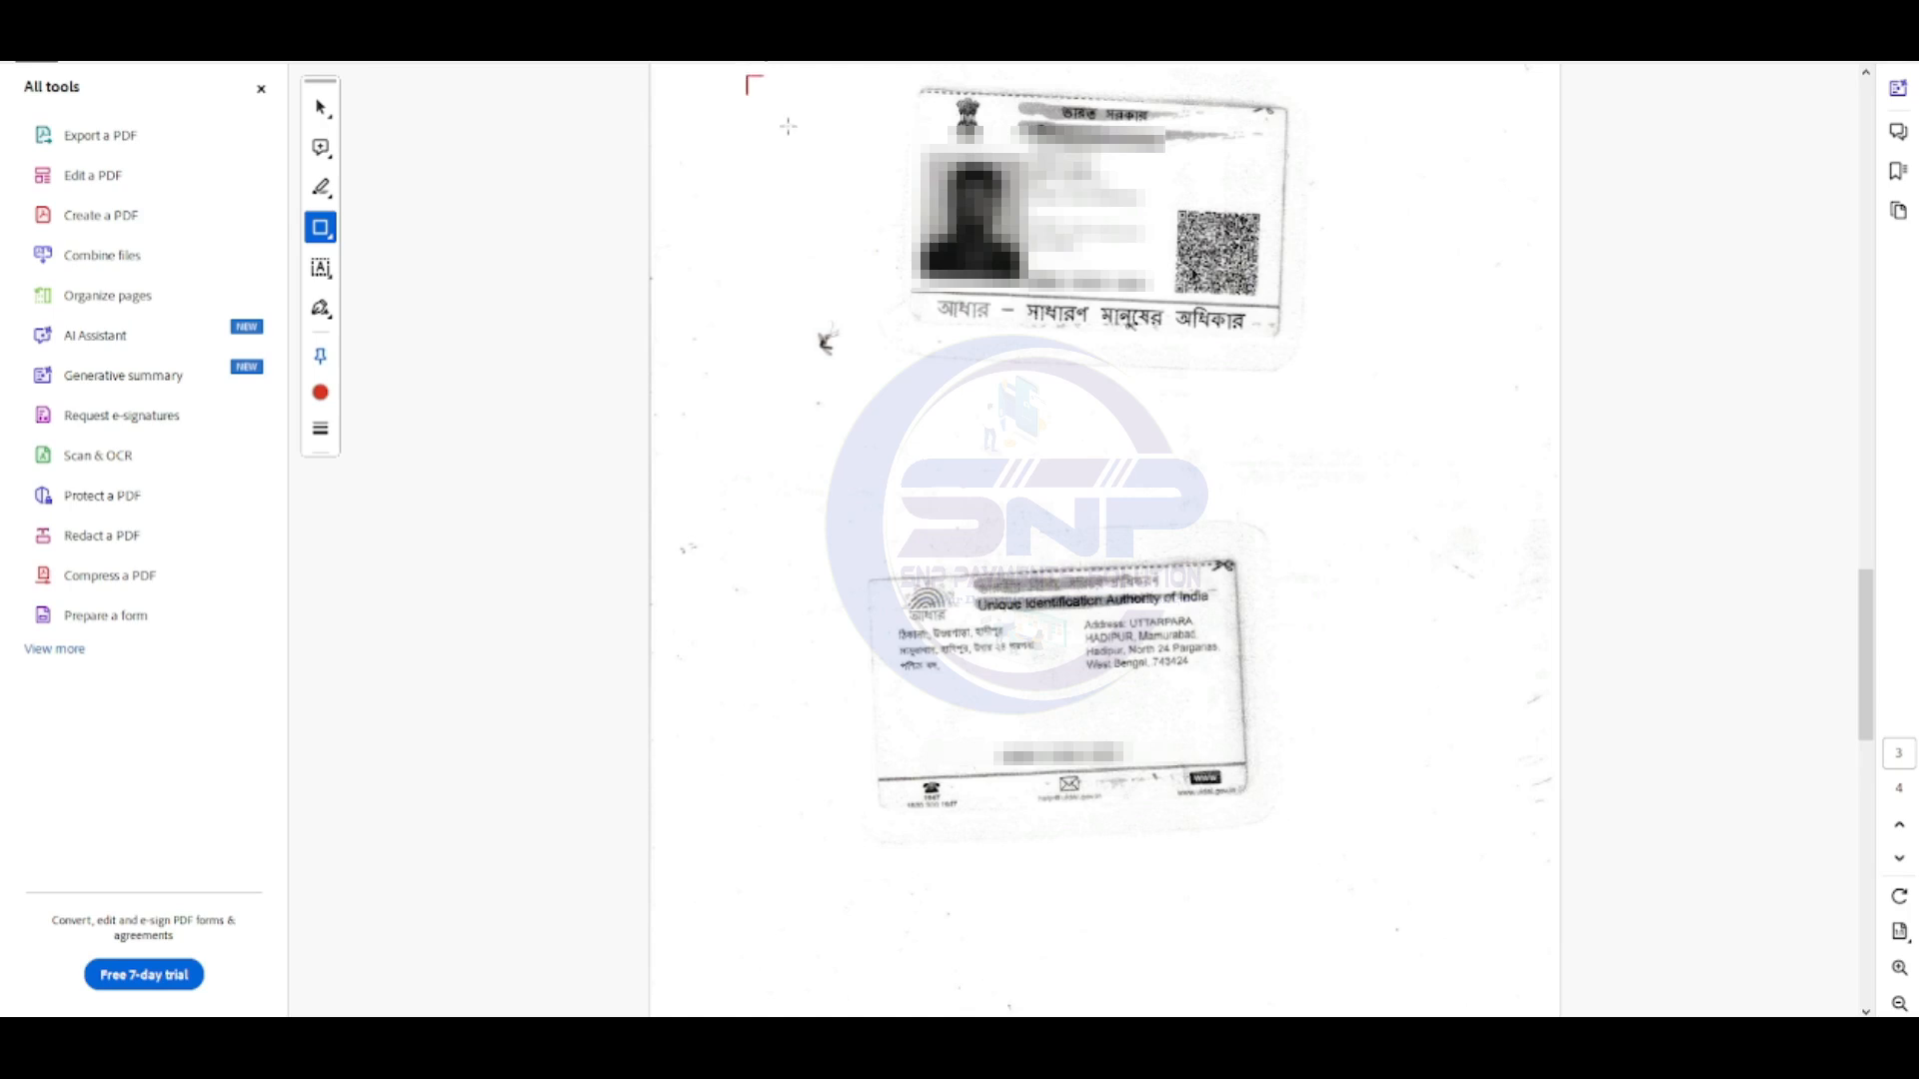
drag(787, 126, 1505, 986)
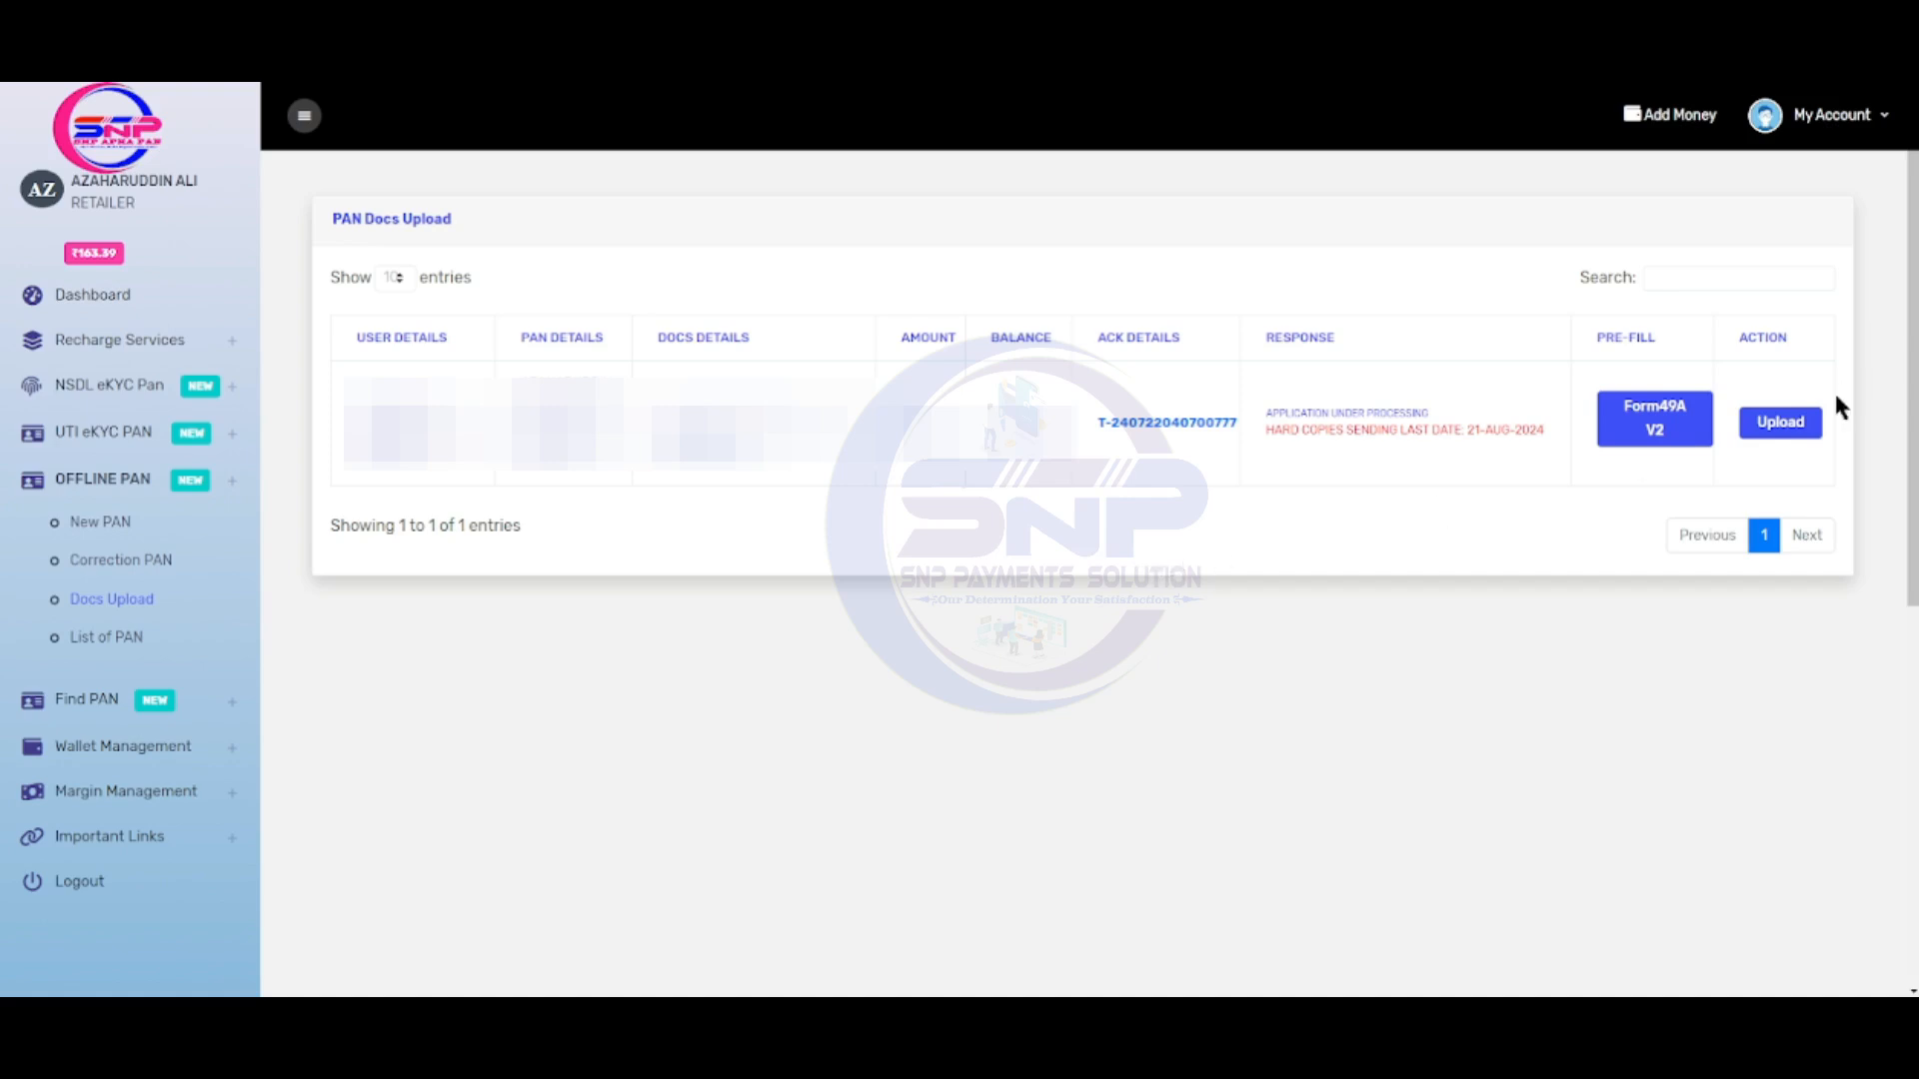
- In the SNP Apna Pan portal, attach the applicant's form PDF as the Form PDF (200dpi) for the pending application and submit the upload
click(1782, 424)
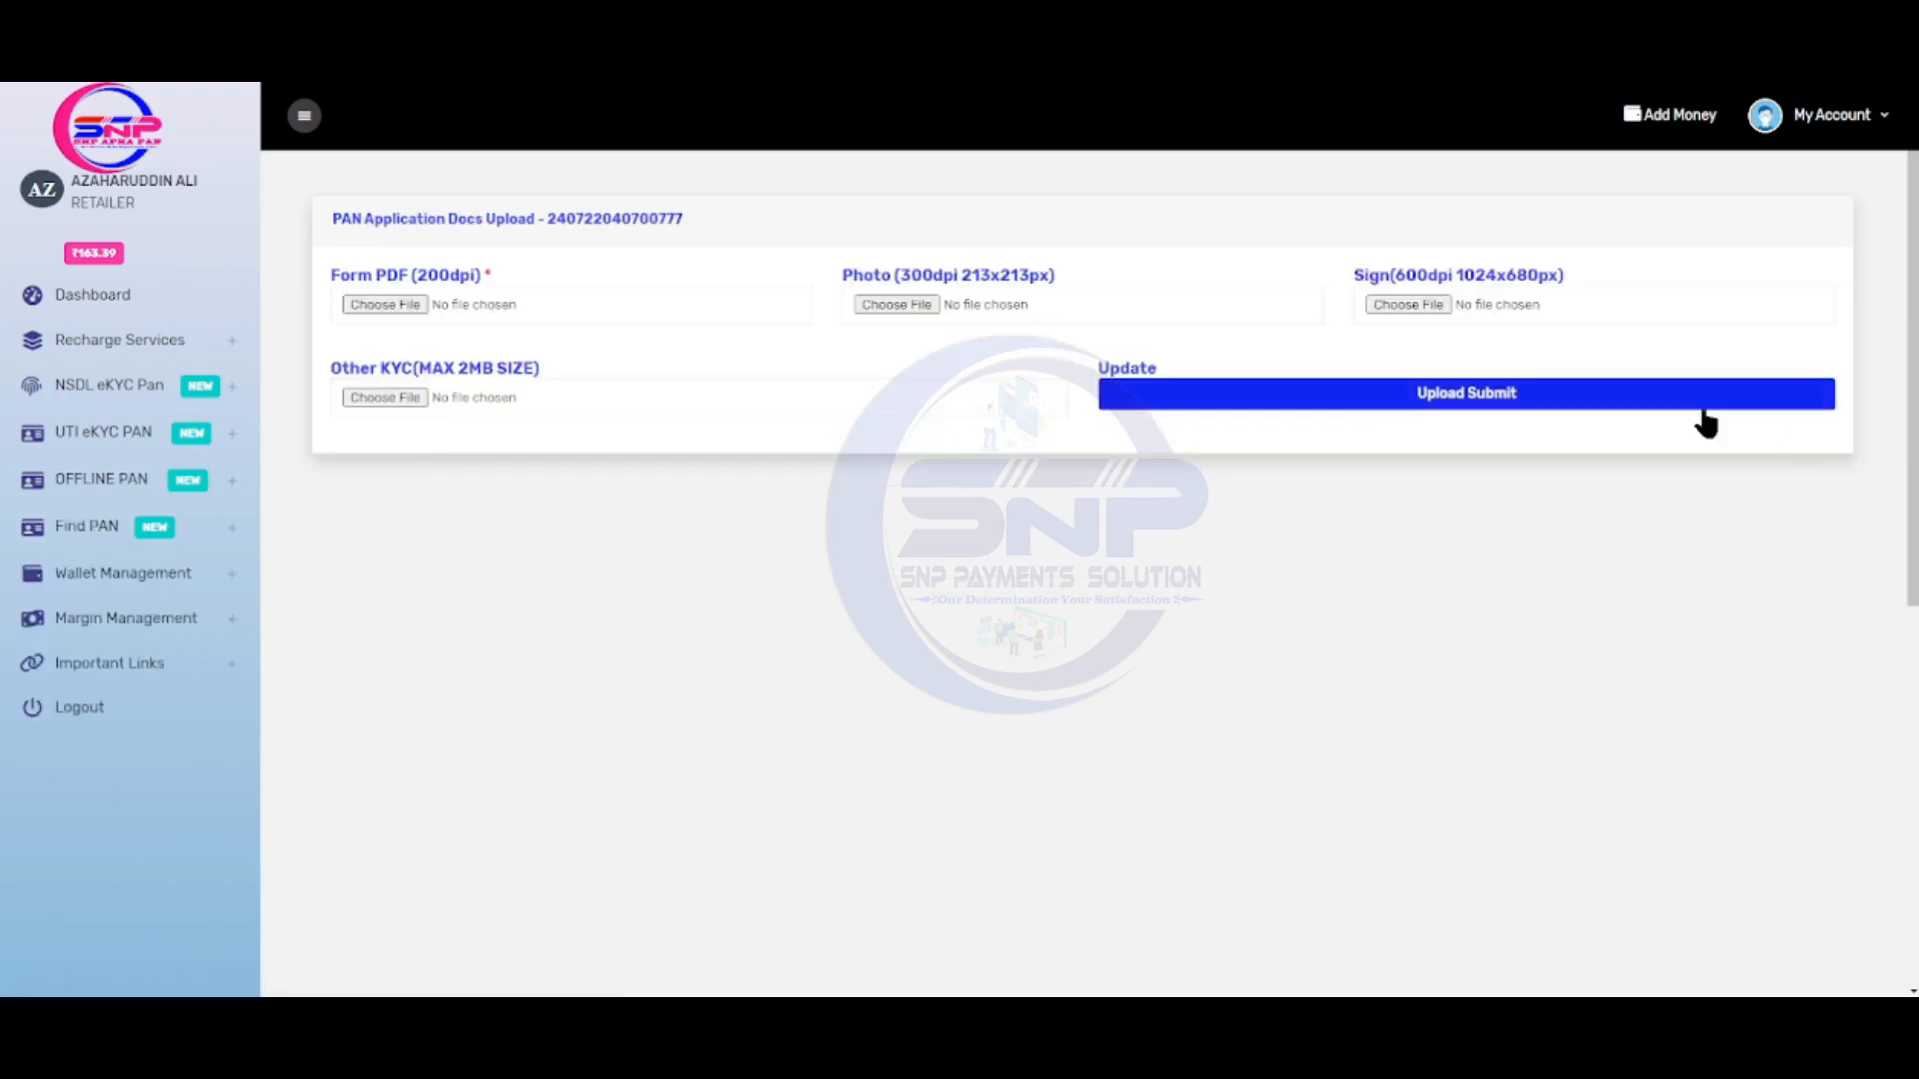
click(383, 307)
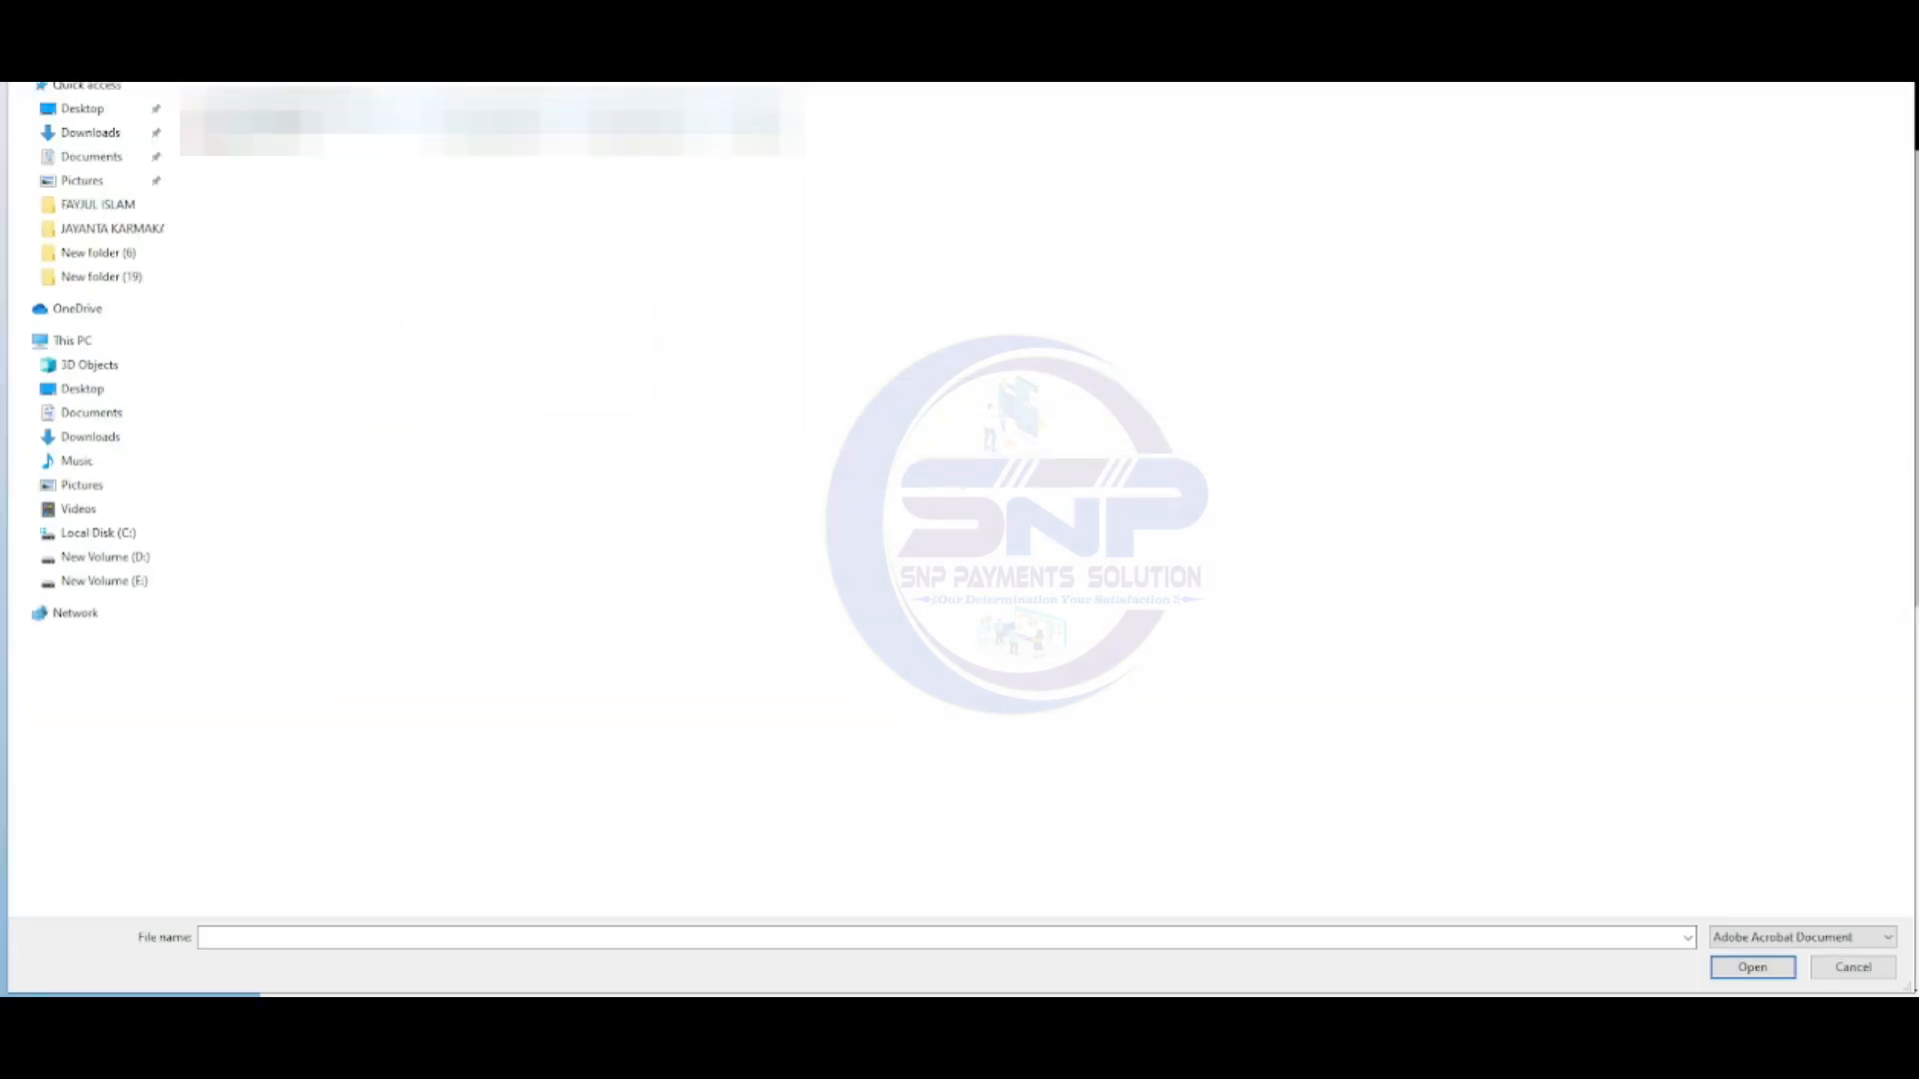
double_click(282, 104)
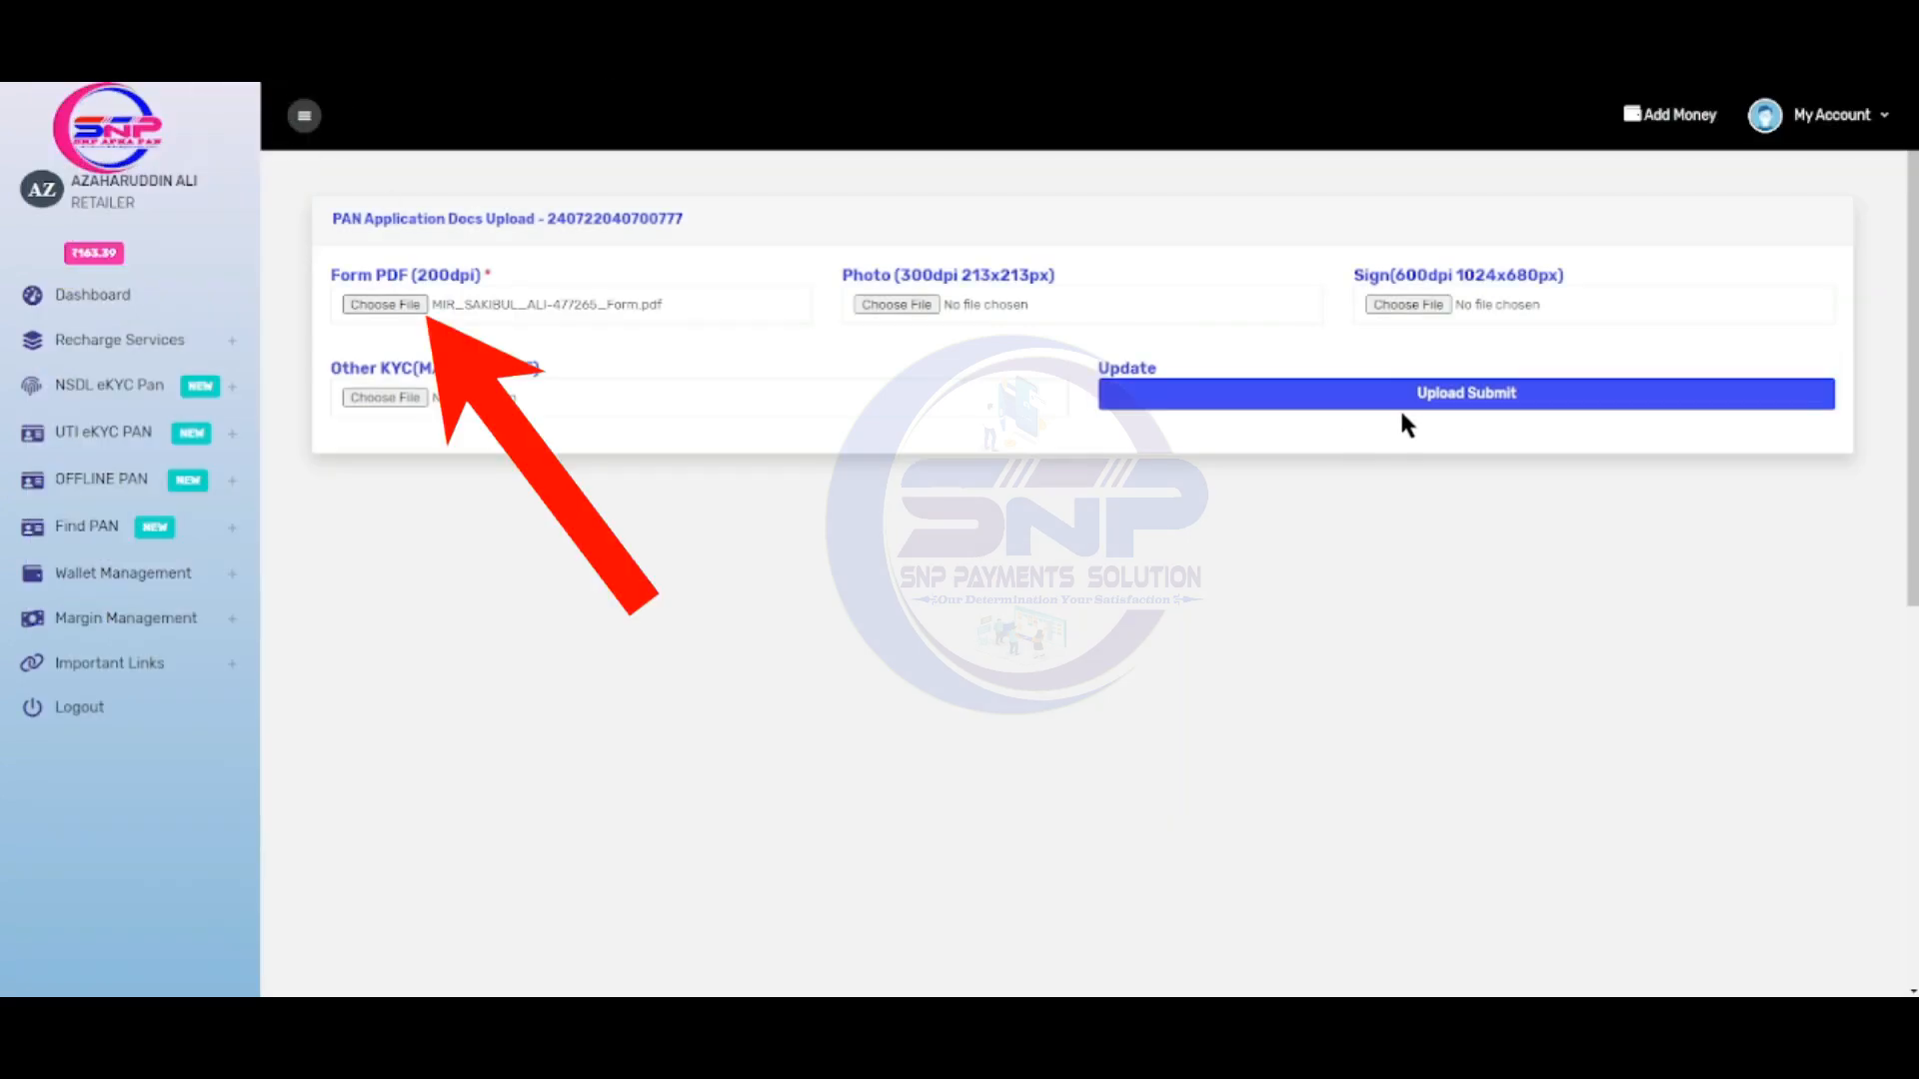
click(1404, 395)
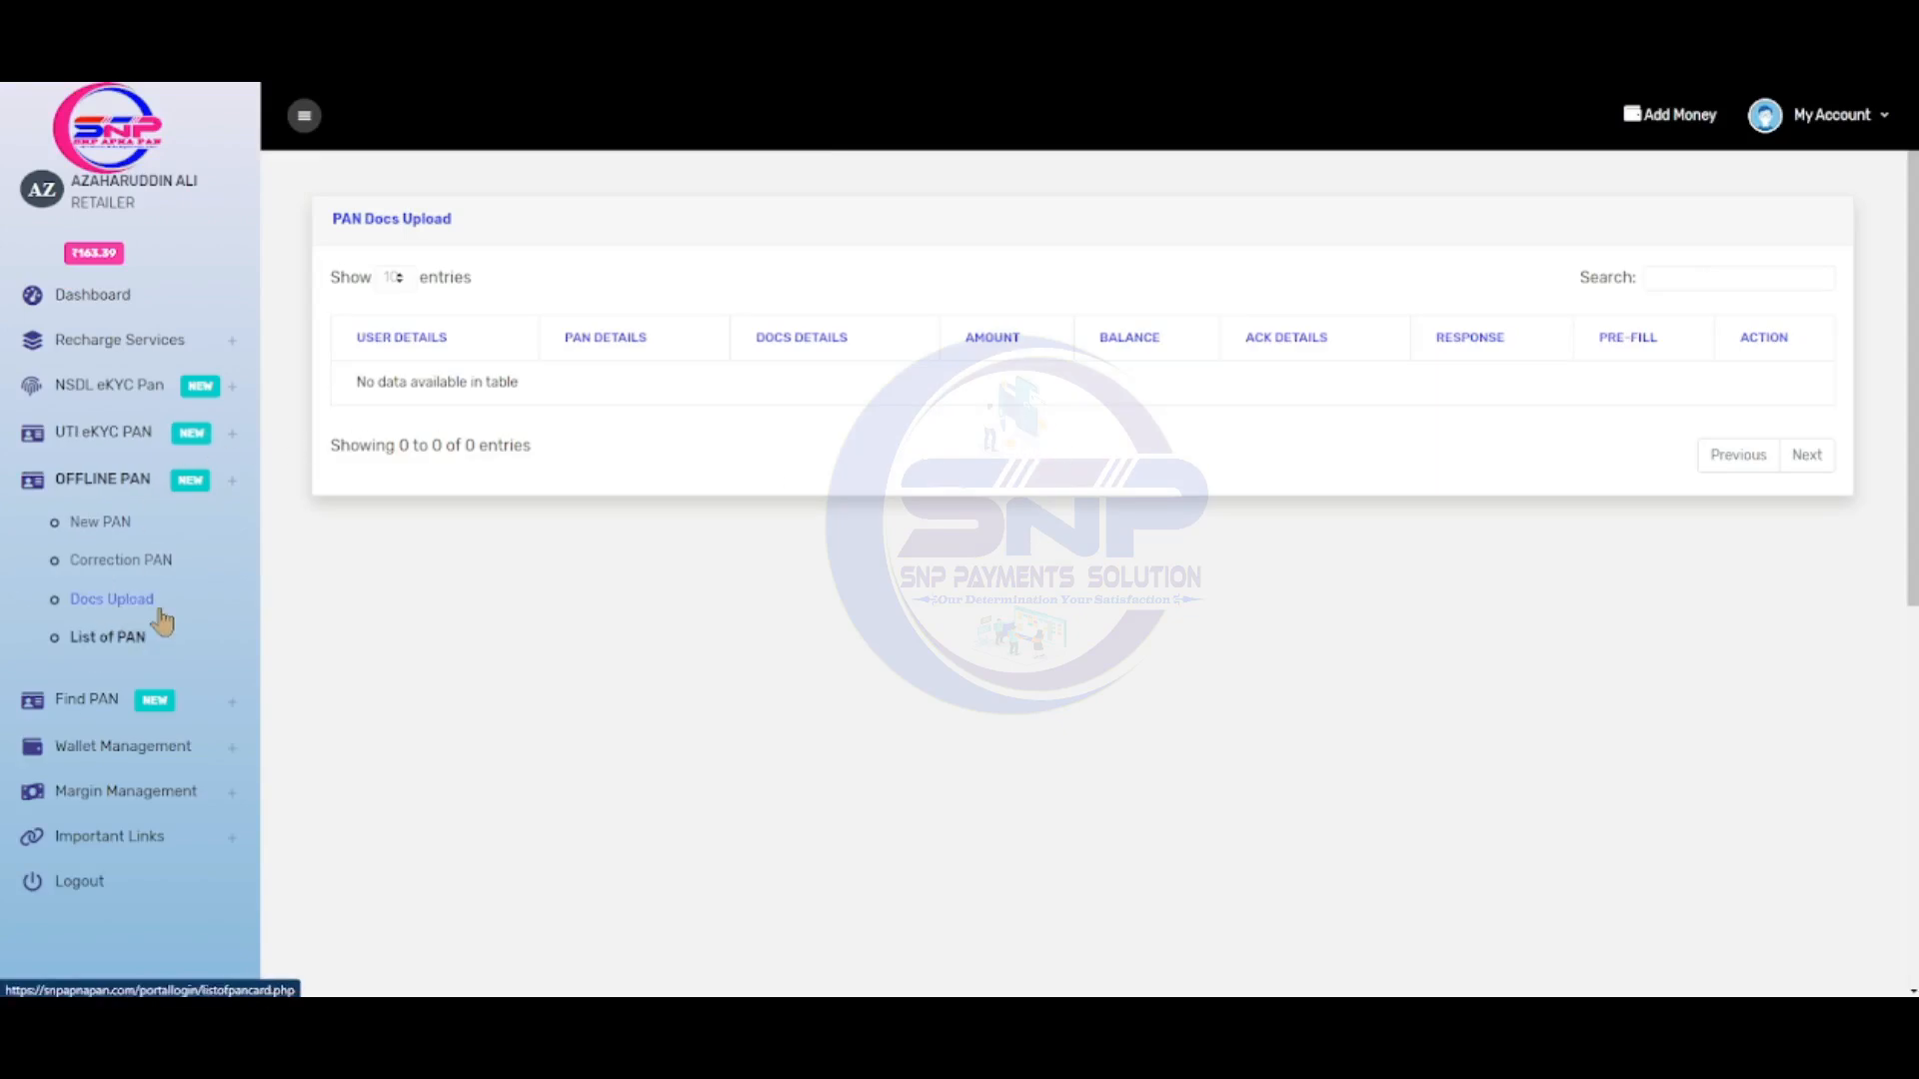
- Search the offline List of PAN for 22-Jul-2024, examine the application's response and status, and return to the dashboard
click(150, 637)
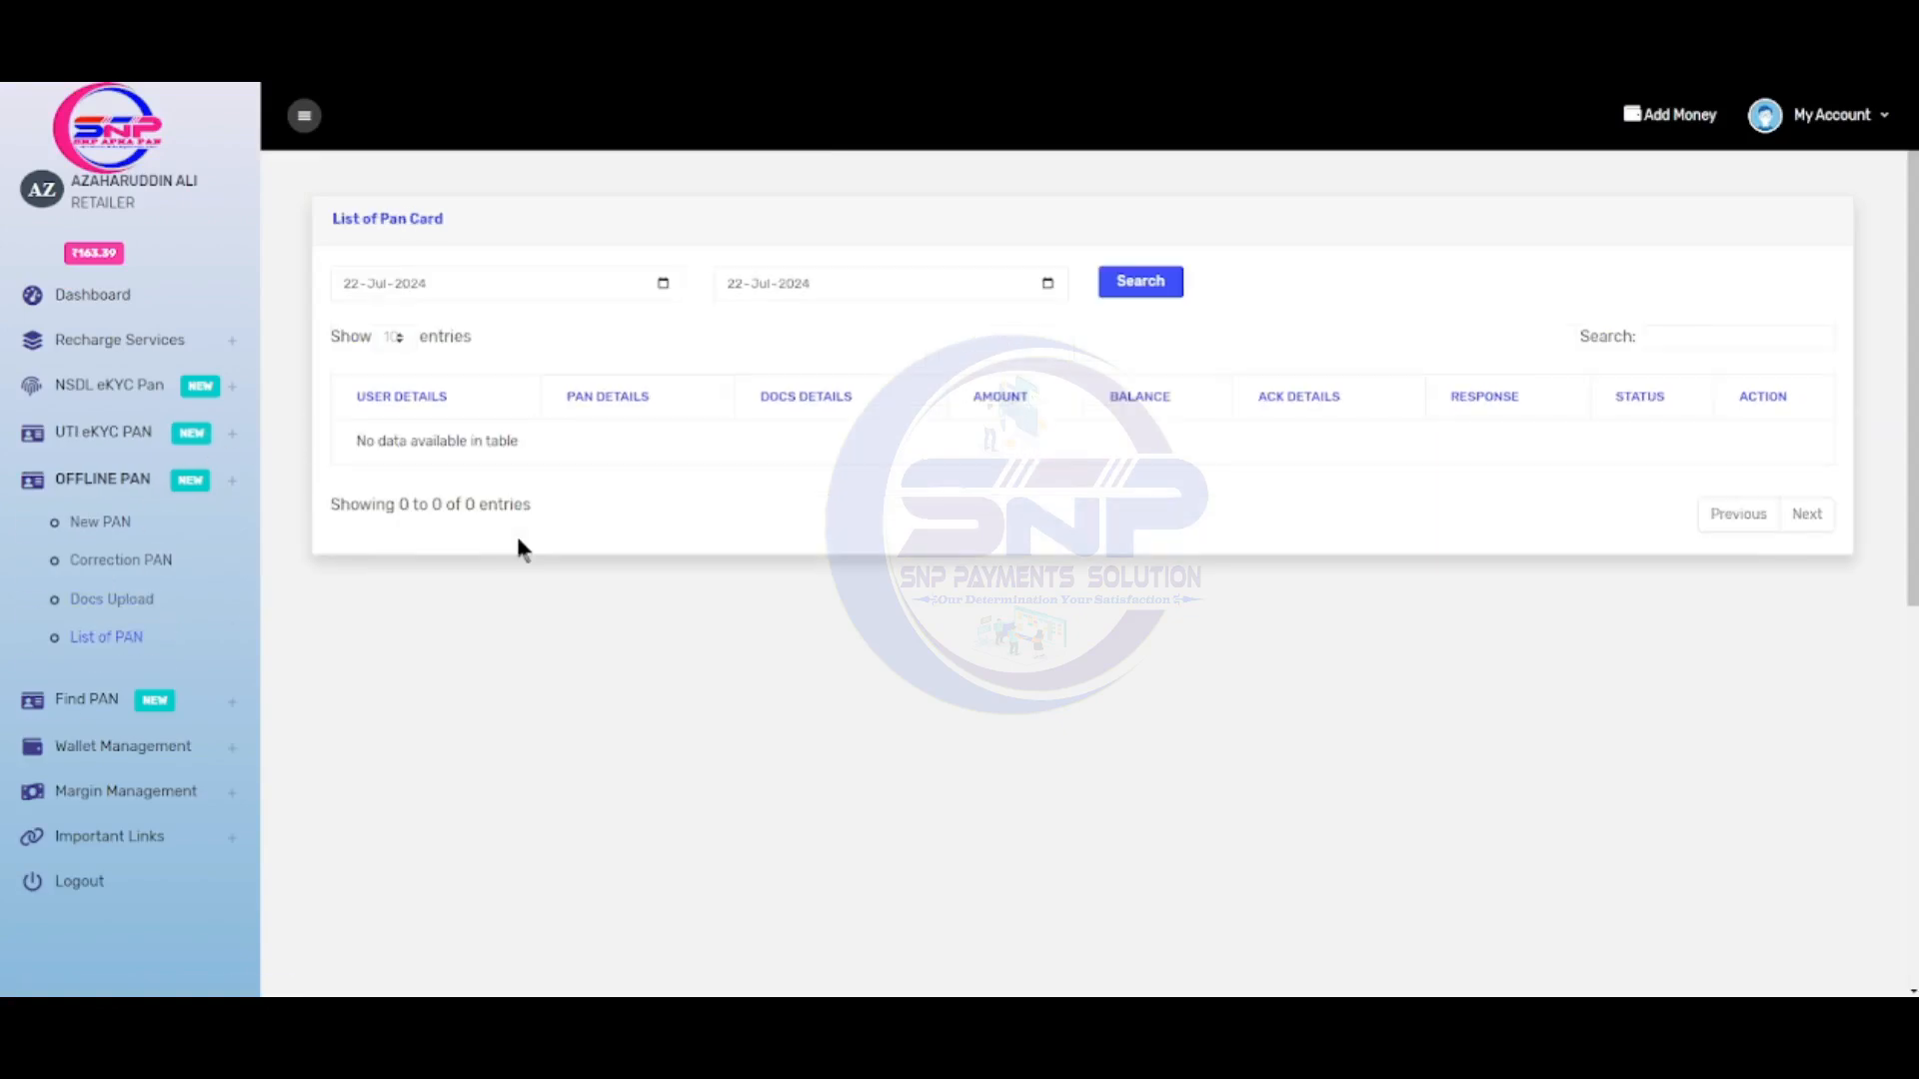
click(1144, 290)
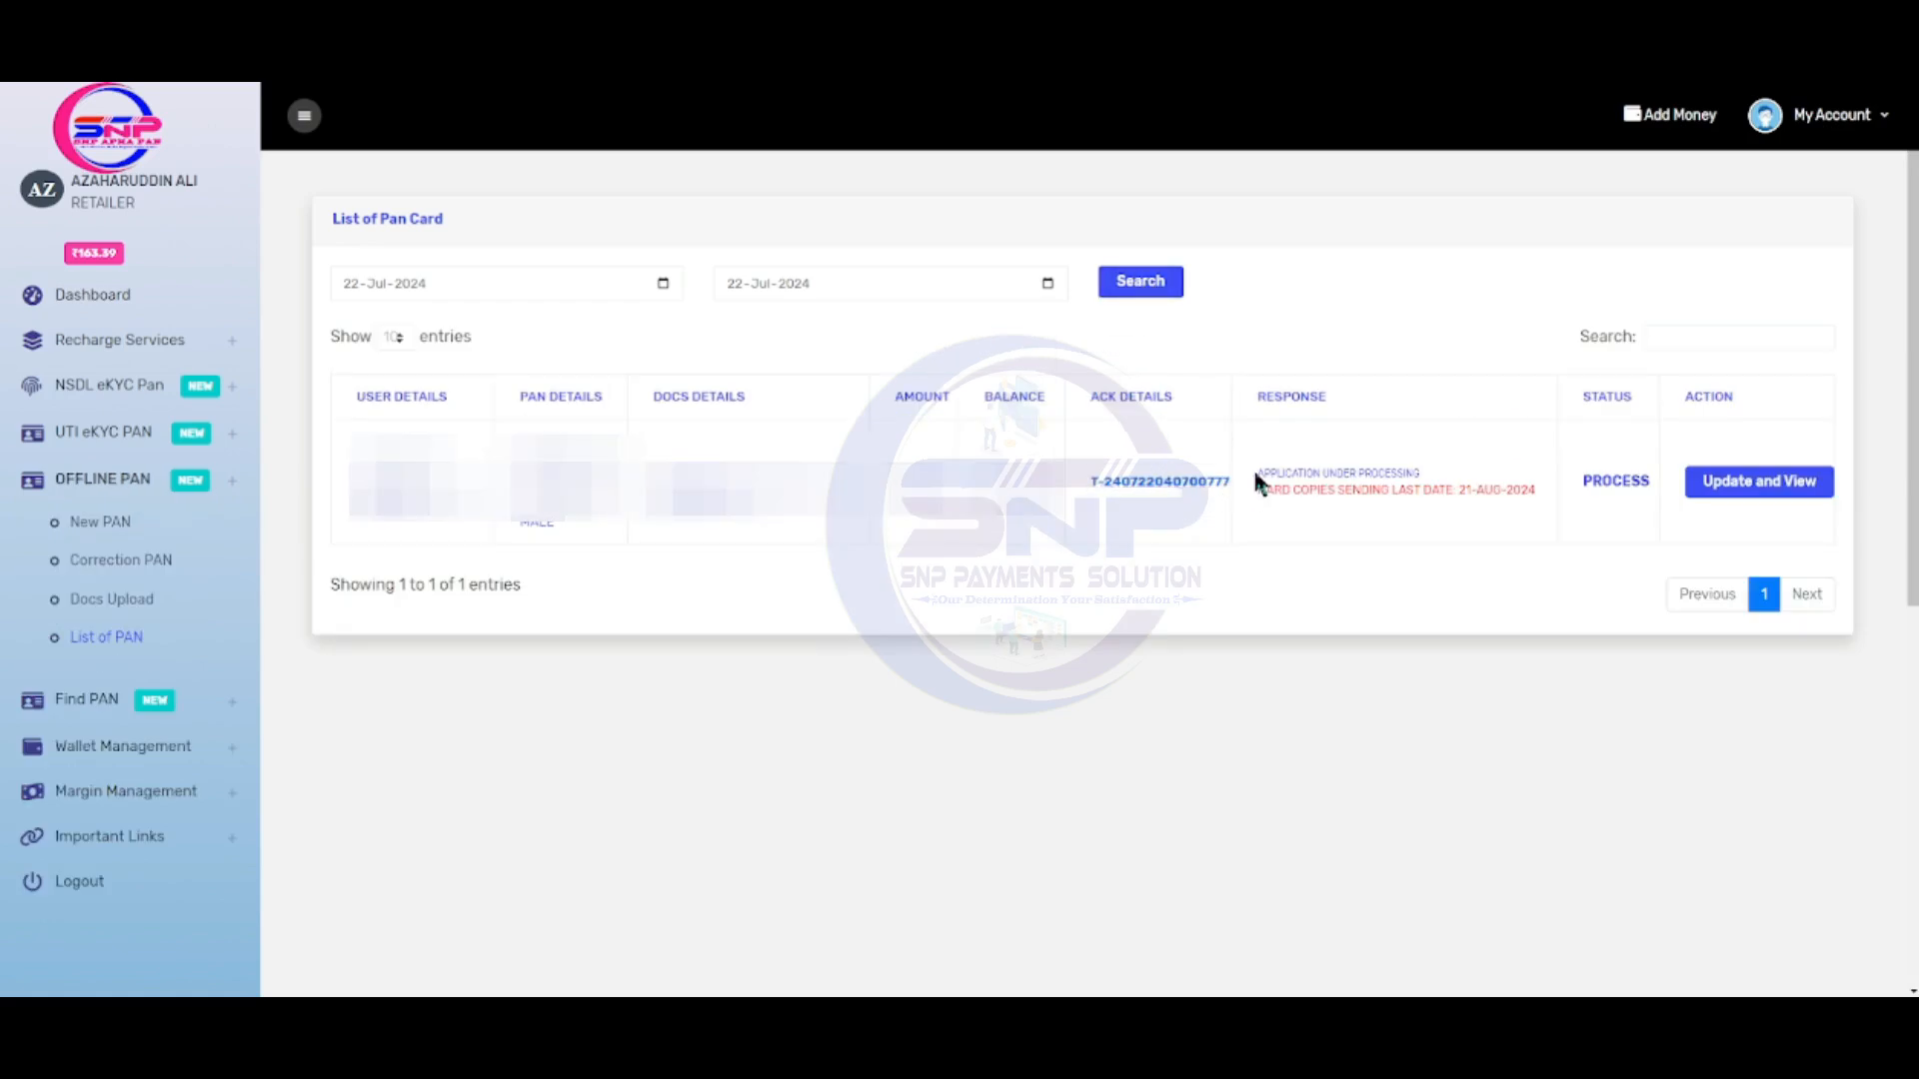
drag(1251, 470, 1442, 478)
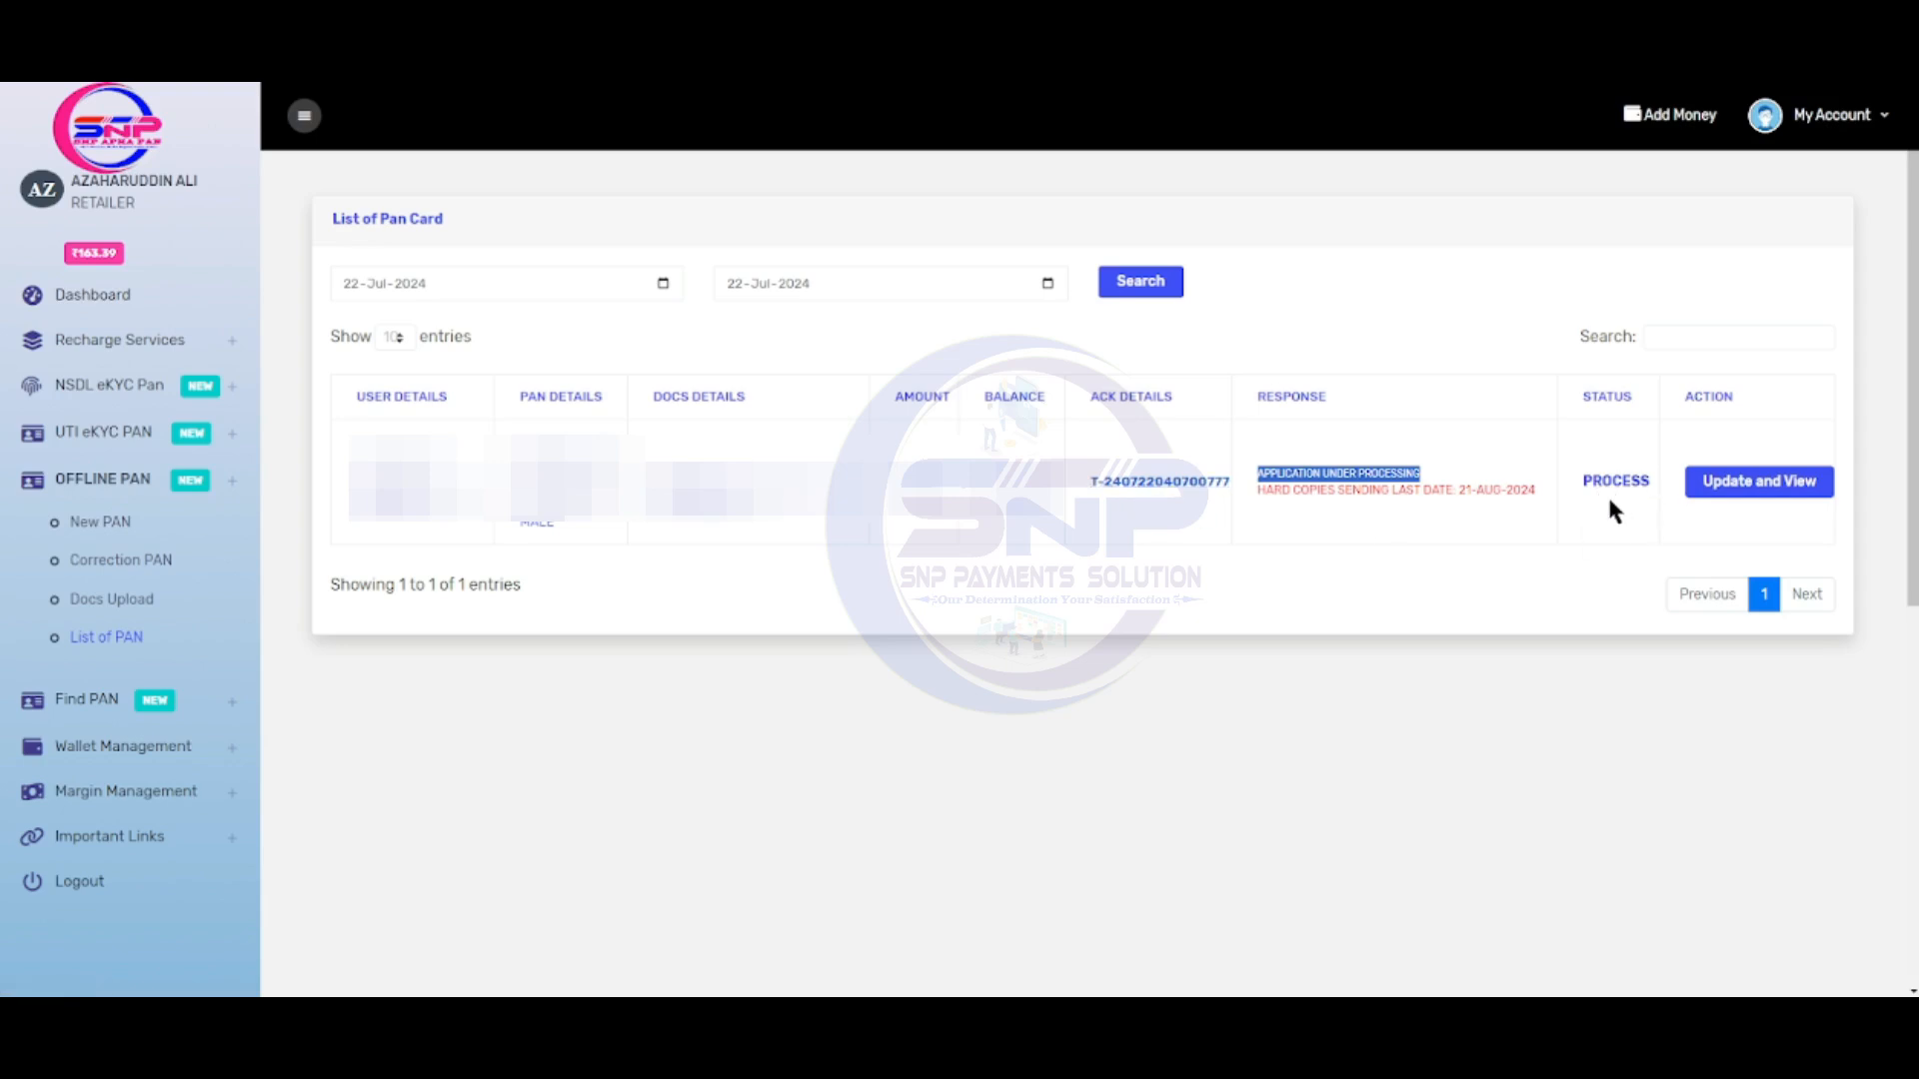
drag(1584, 481, 1648, 486)
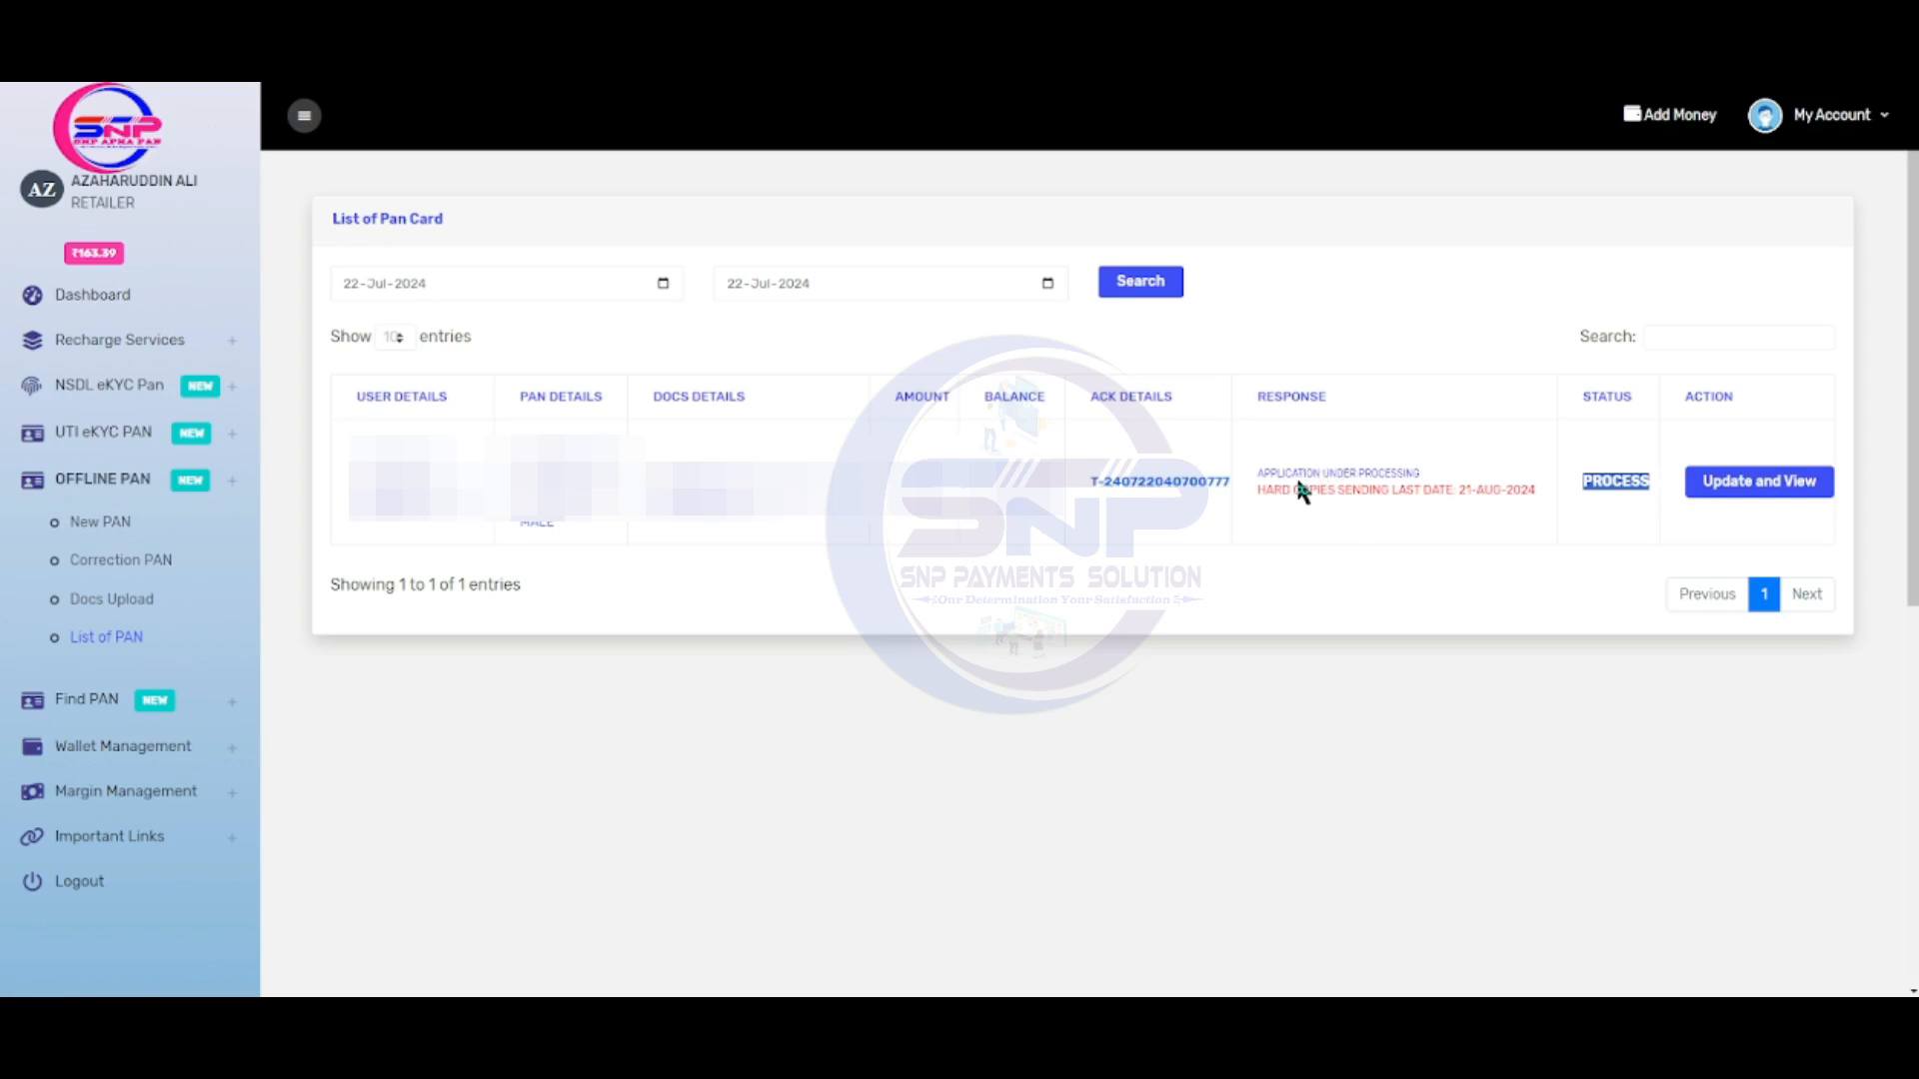
click(103, 300)
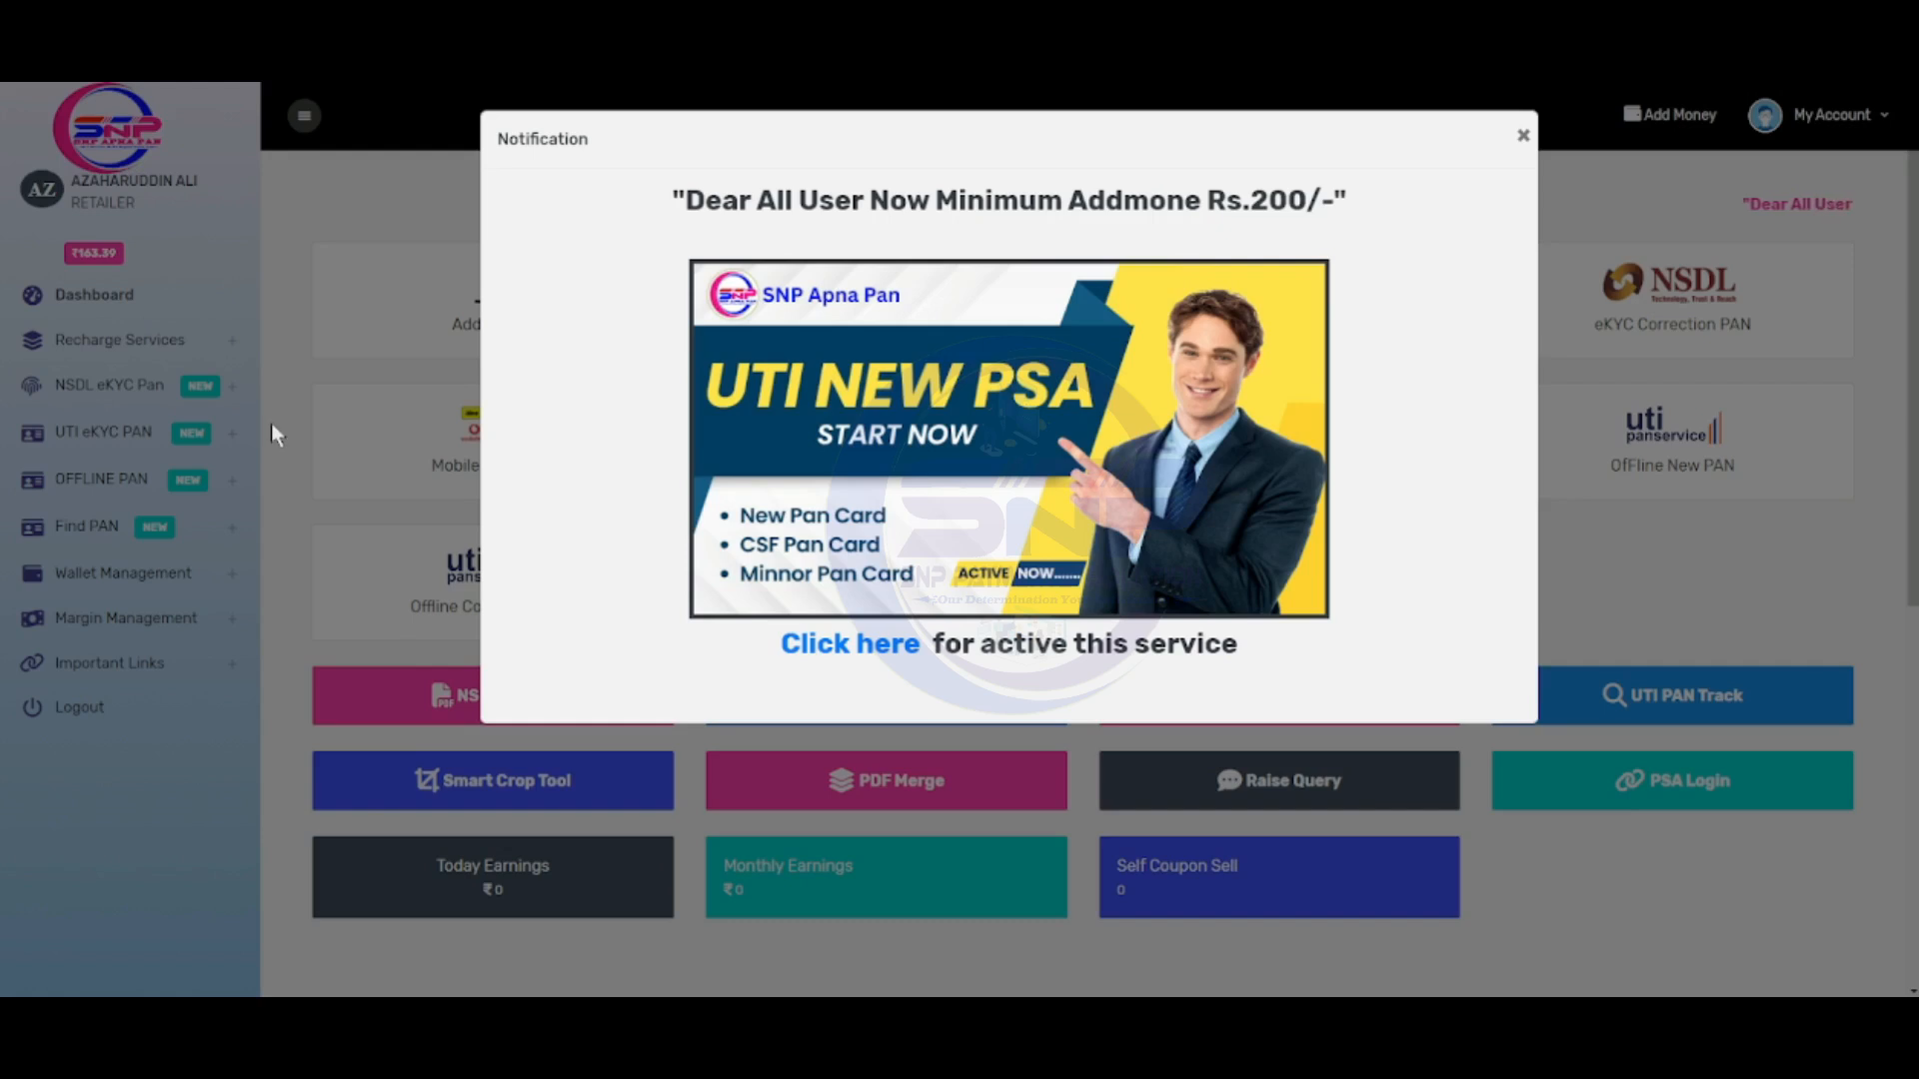